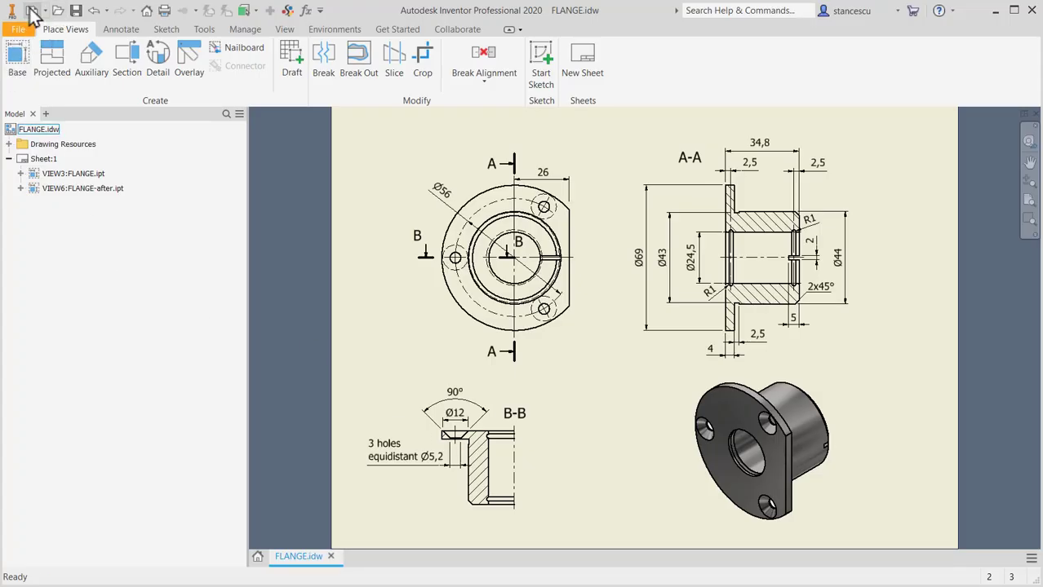
- Create a new part from the metric Standard (mm).ipt template and start a 2D sketch on the XY plane
{"action": "left_click", "coordinate": [33, 13]}
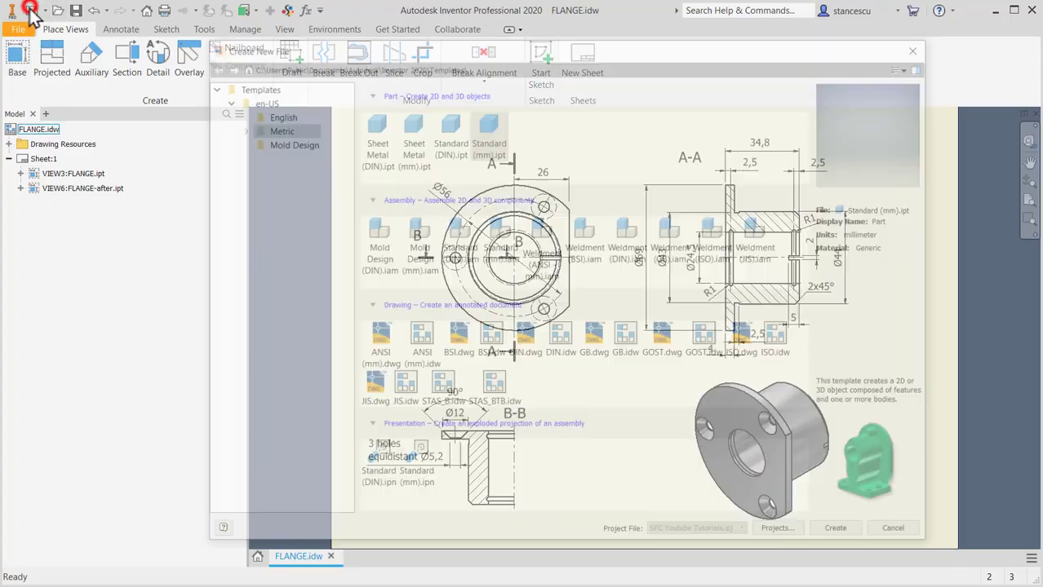
{"action": "double_click", "coordinate": [483, 137]}
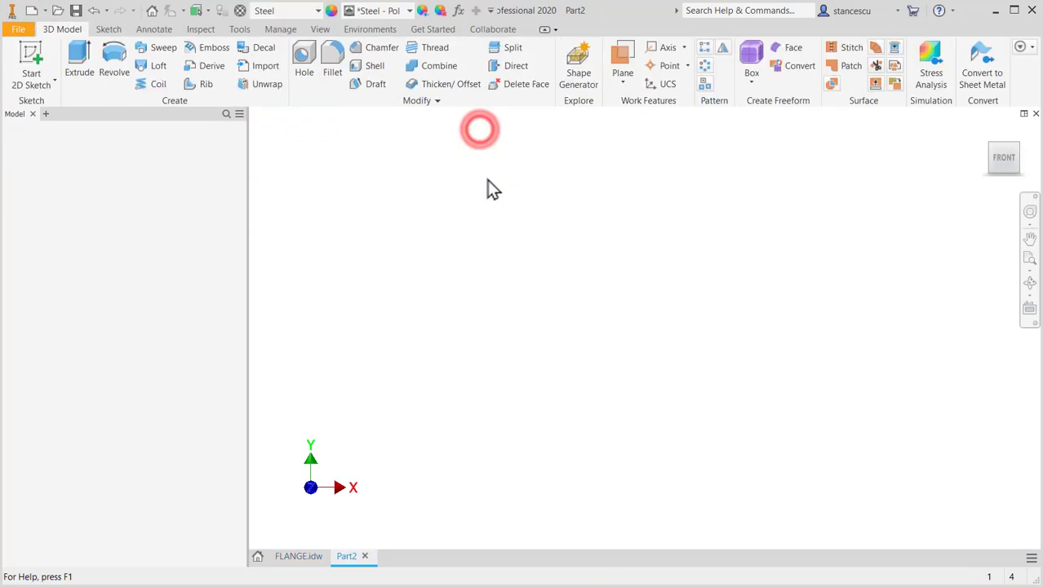
{"action": "left_click", "coordinate": [29, 70]}
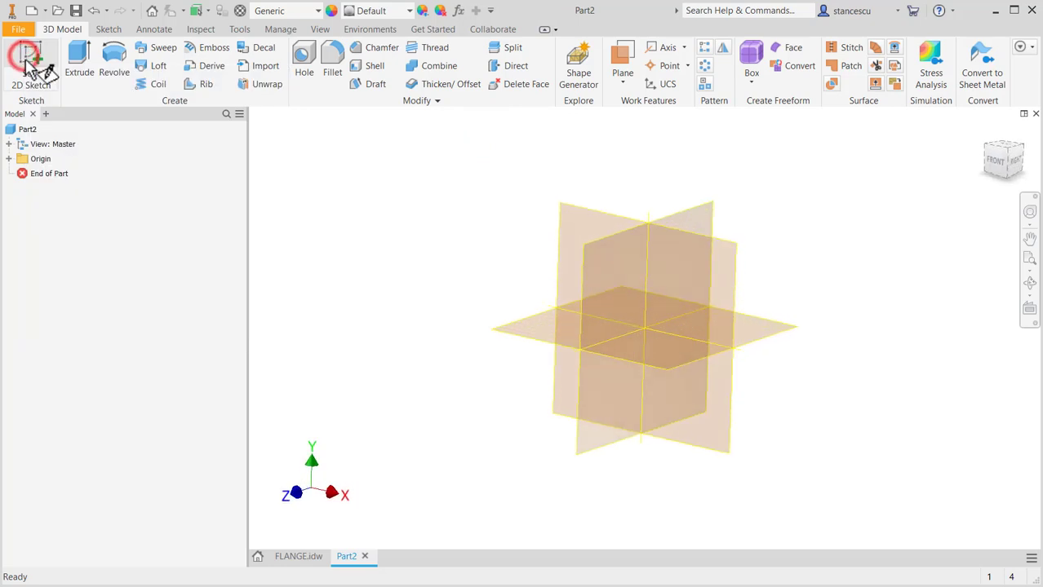
{"action": "left_click", "coordinate": [582, 197]}
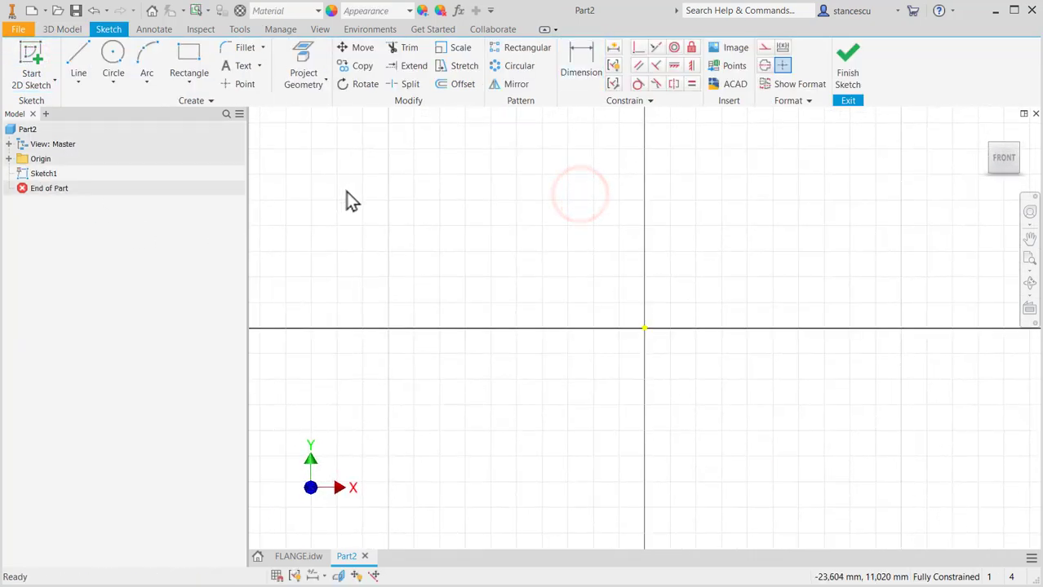
{"action": "mouse_move", "coordinate": [587, 240]}
{"action": "middle_mouse_down"}
{"action": "mouse_move", "coordinate": [640, 342]}
{"action": "mouse_move", "coordinate": [606, 387]}
{"action": "mouse_move", "coordinate": [554, 405]}
{"action": "middle_mouse_up"}
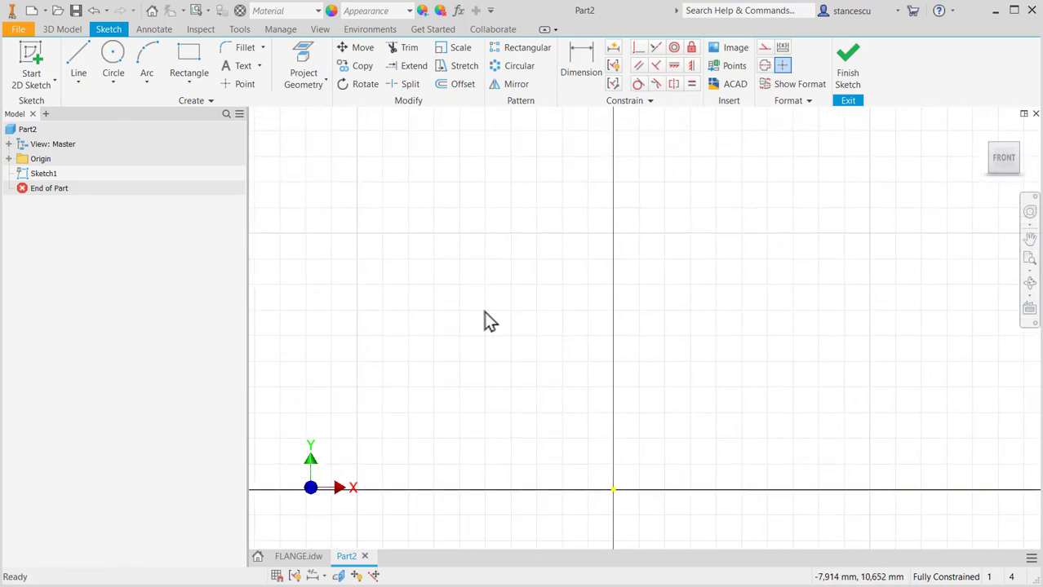
- Following section A-A of the FLANGE.idw drawing, sketch a closed L-shaped line profile in the part above the X axis, about 19.9 mm long and 12.9 mm high
{"action": "left_click", "coordinate": [295, 557]}
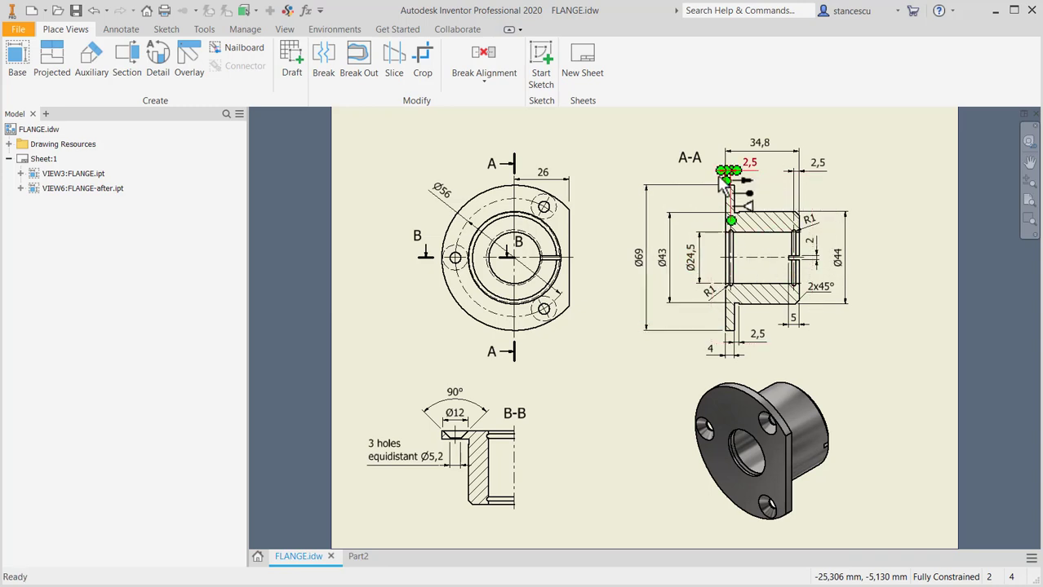
{"action": "left_click", "coordinate": [829, 210]}
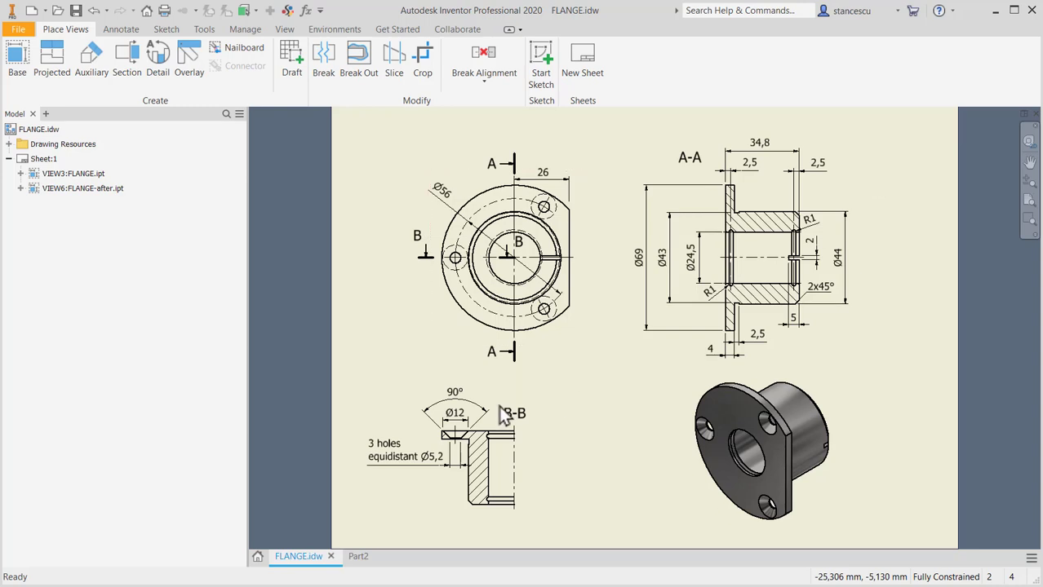
{"action": "left_click", "coordinate": [361, 557]}
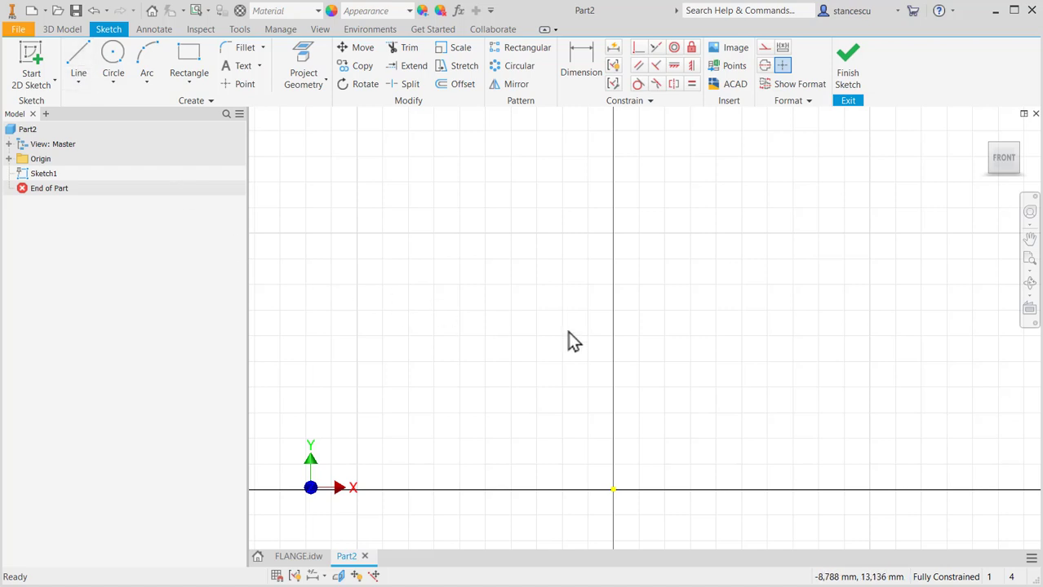
{"action": "left_click", "coordinate": [78, 66]}
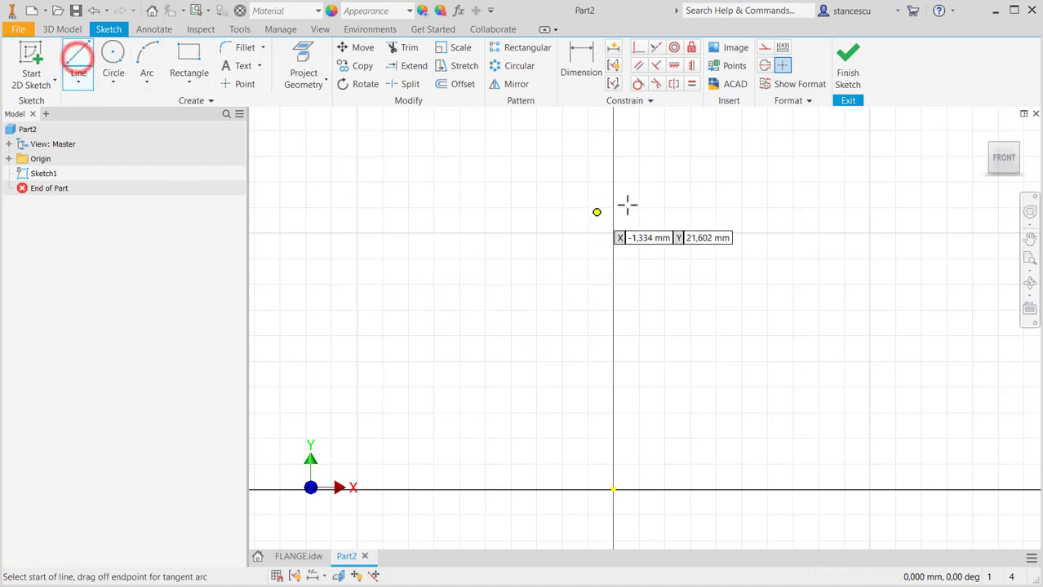
{"action": "left_click", "coordinate": [653, 187]}
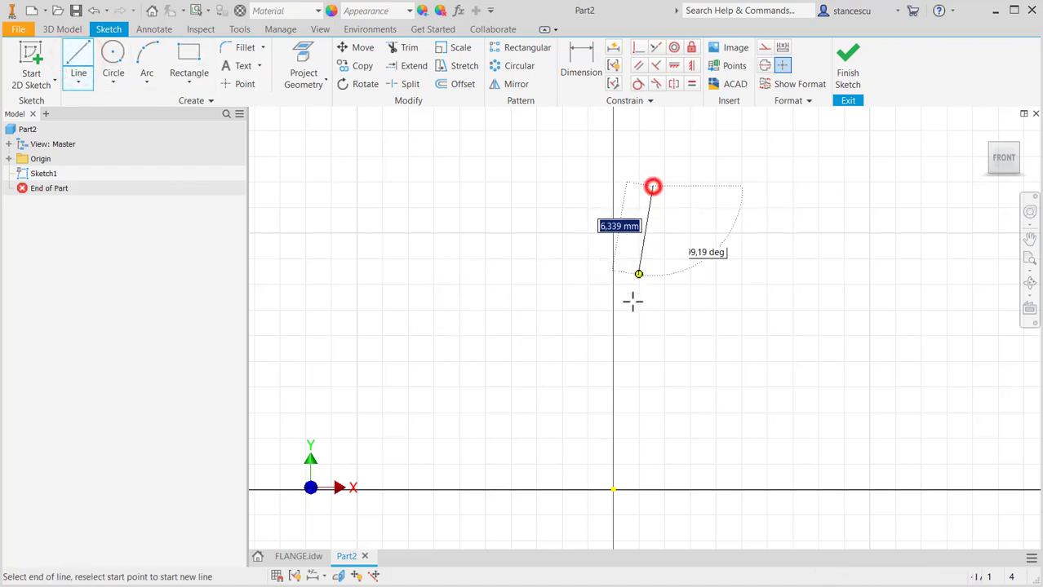
{"action": "left_click", "coordinate": [652, 350]}
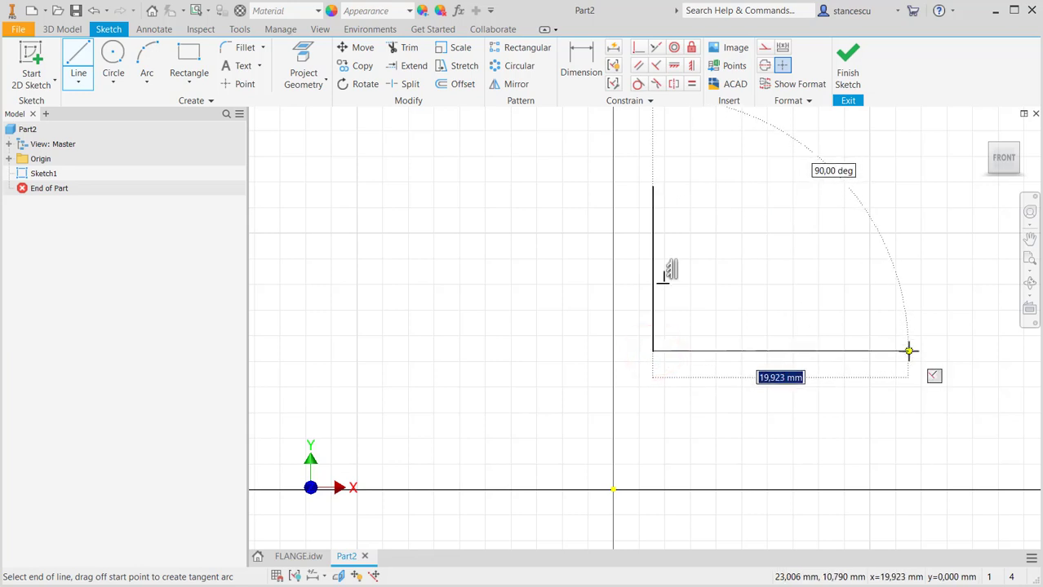
{"action": "left_click", "coordinate": [909, 351]}
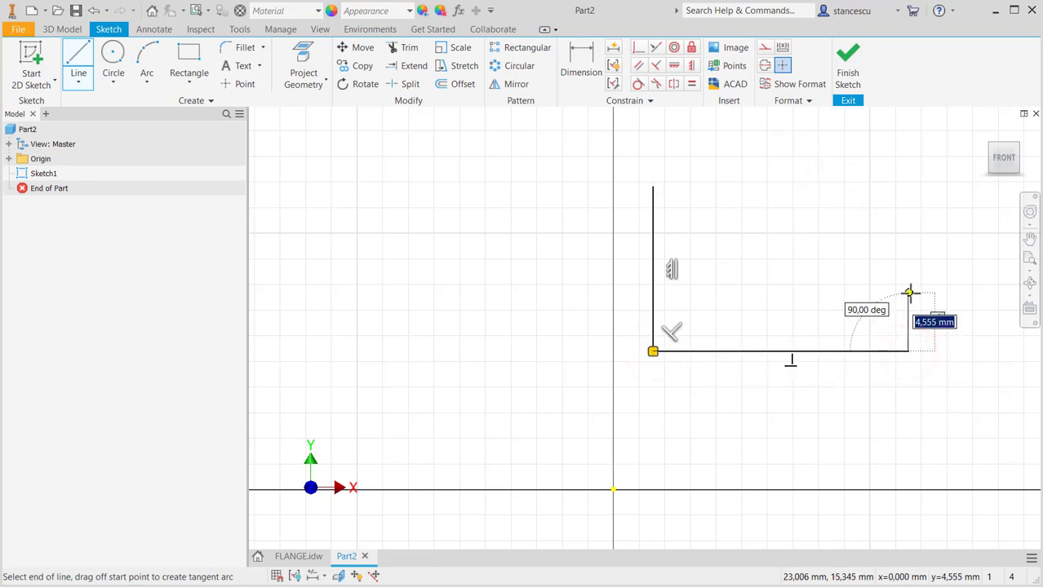
{"action": "left_click", "coordinate": [909, 293]}
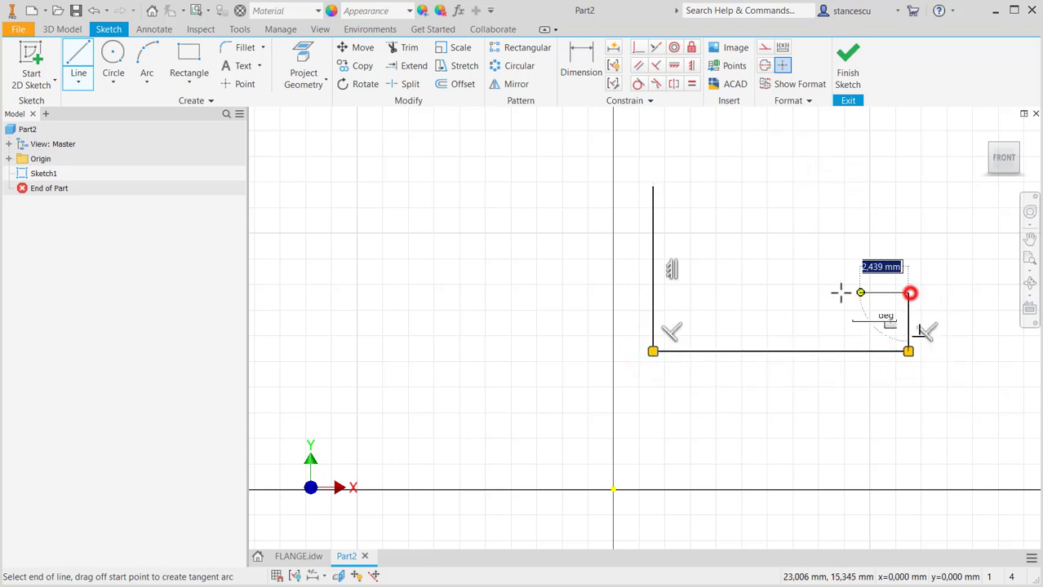
{"action": "left_click", "coordinate": [697, 293]}
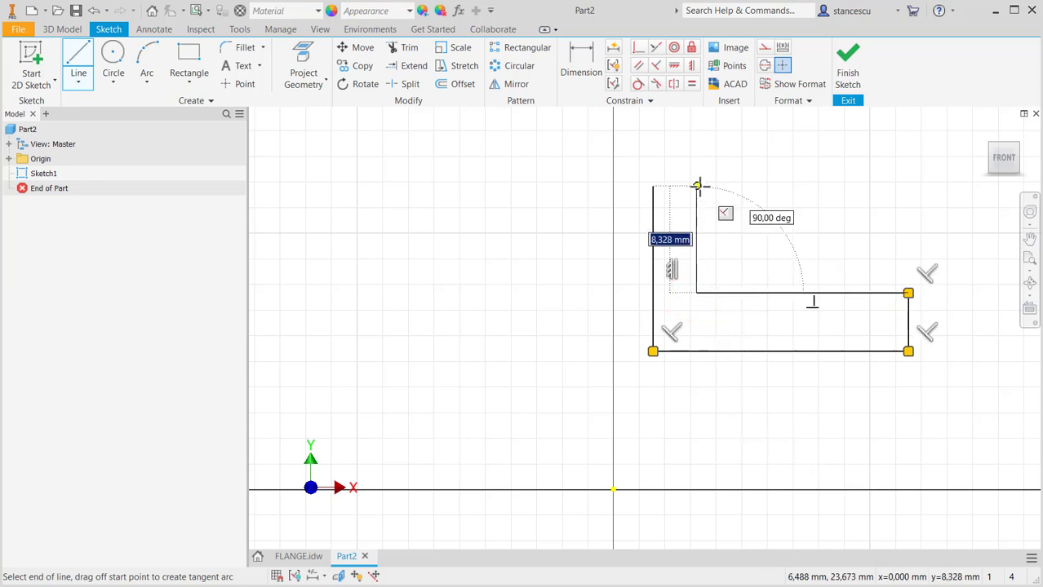
{"action": "left_click", "coordinate": [697, 186]}
{"action": "right_click", "coordinate": [671, 154]}
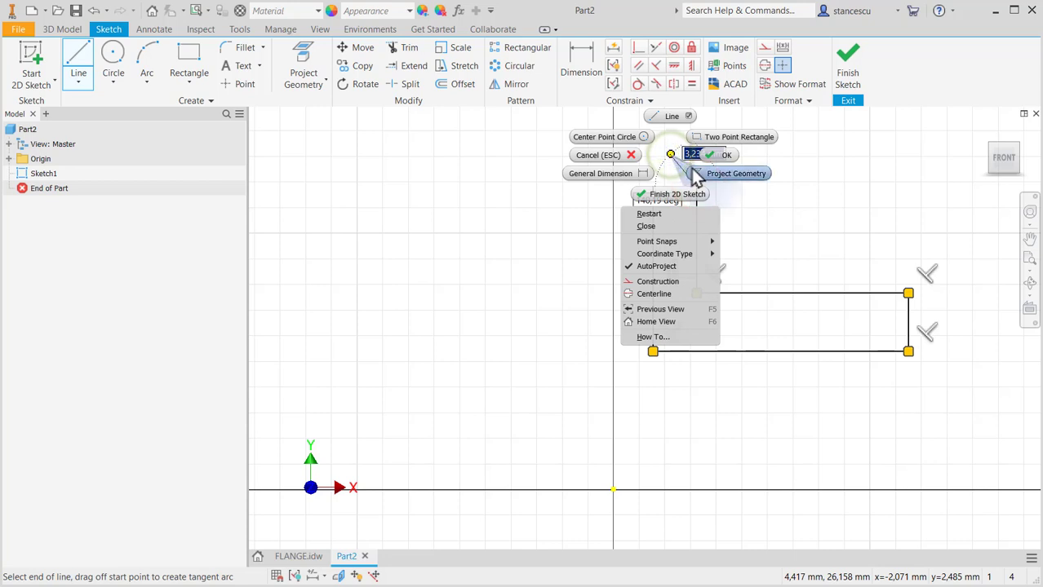
{"action": "left_click", "coordinate": [654, 227]}
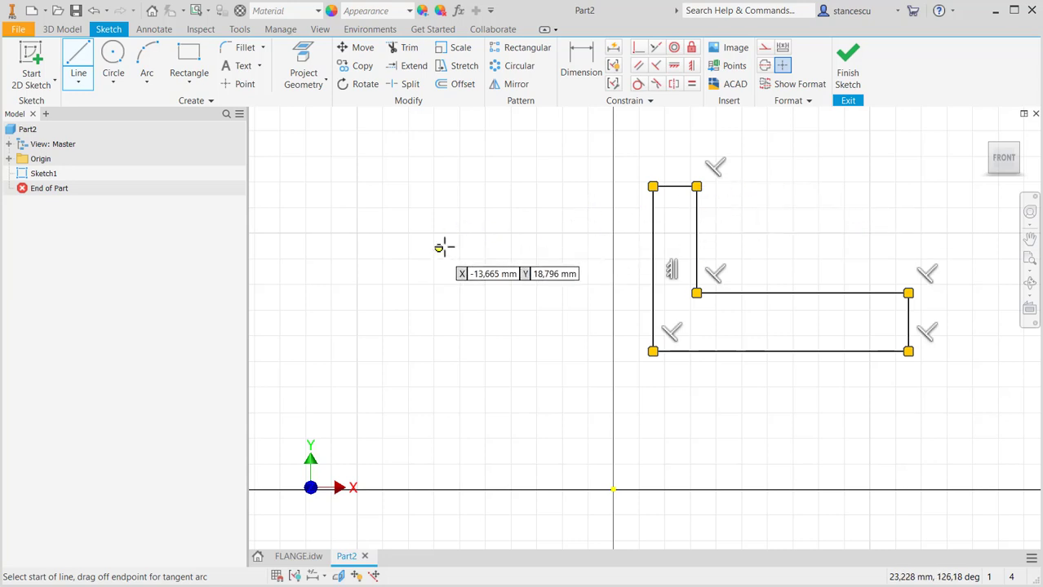
{"action": "key", "text": "Escape"}
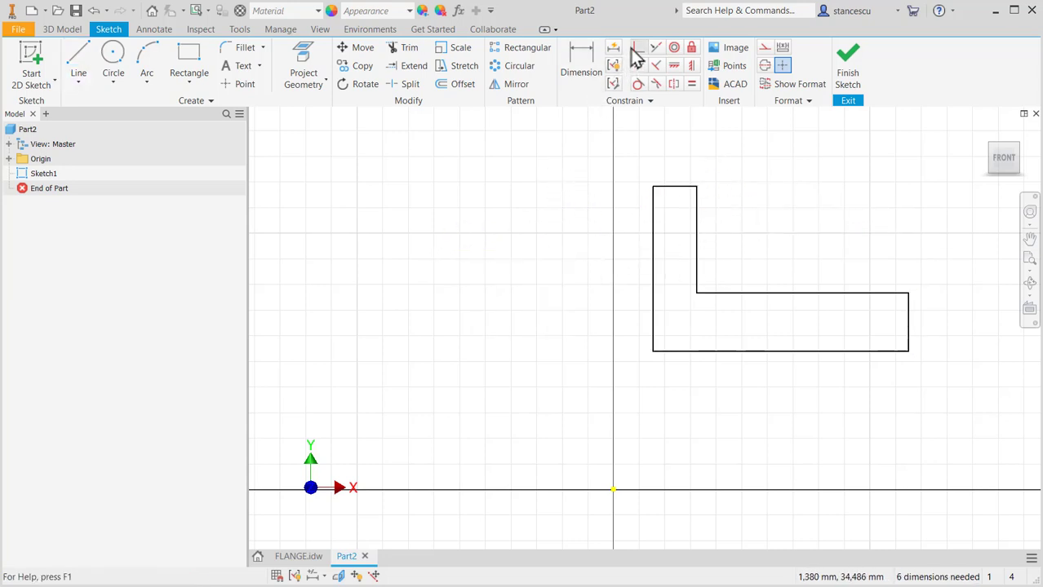
- Constrain the profile's long vertical edge to be coincident with the sketch origin point
{"action": "left_click", "coordinate": [636, 47]}
{"action": "left_click", "coordinate": [652, 253]}
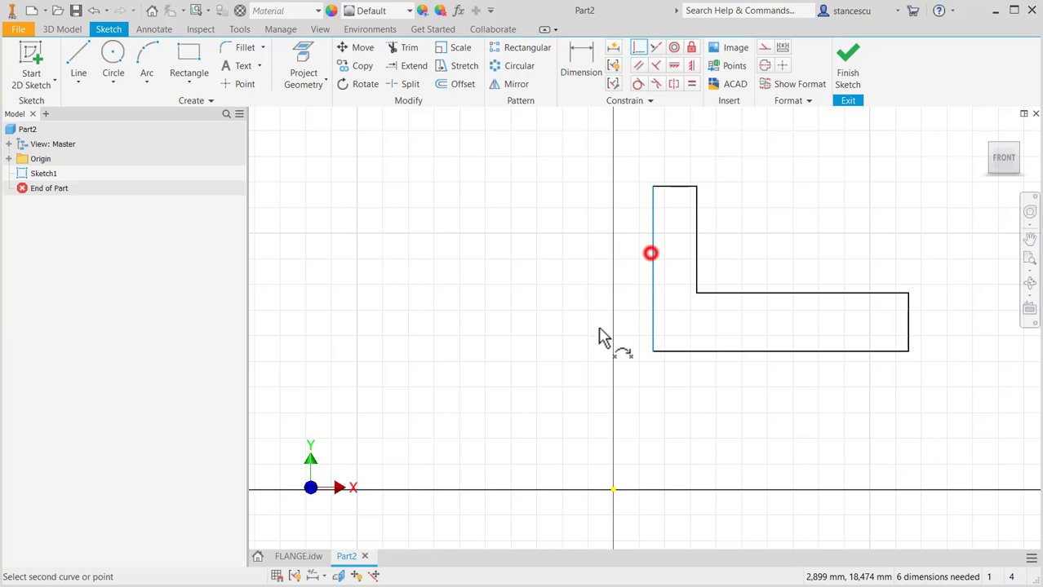
{"action": "left_click", "coordinate": [614, 490]}
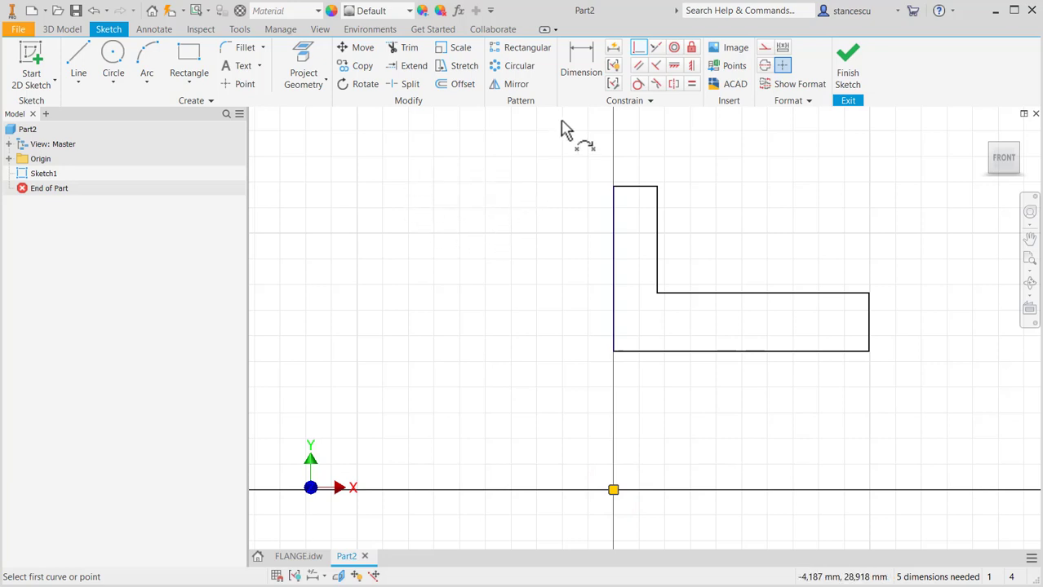
- Check the overall length in the FLANGE.idw drawing and dimension the part profile's lower horizontal edge to 34.8 mm
{"action": "left_click", "coordinate": [312, 556]}
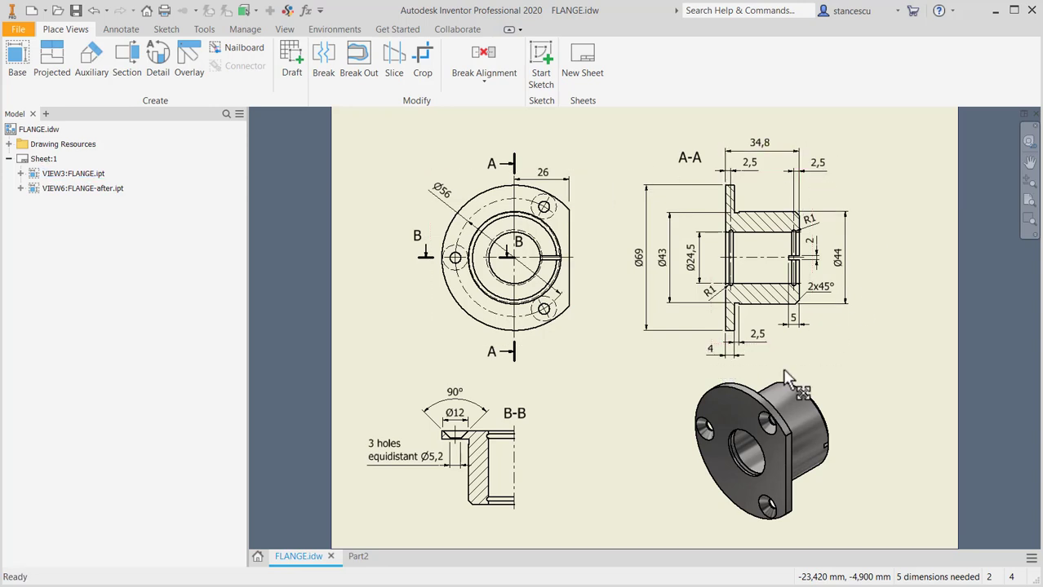
{"action": "left_click", "coordinate": [358, 557]}
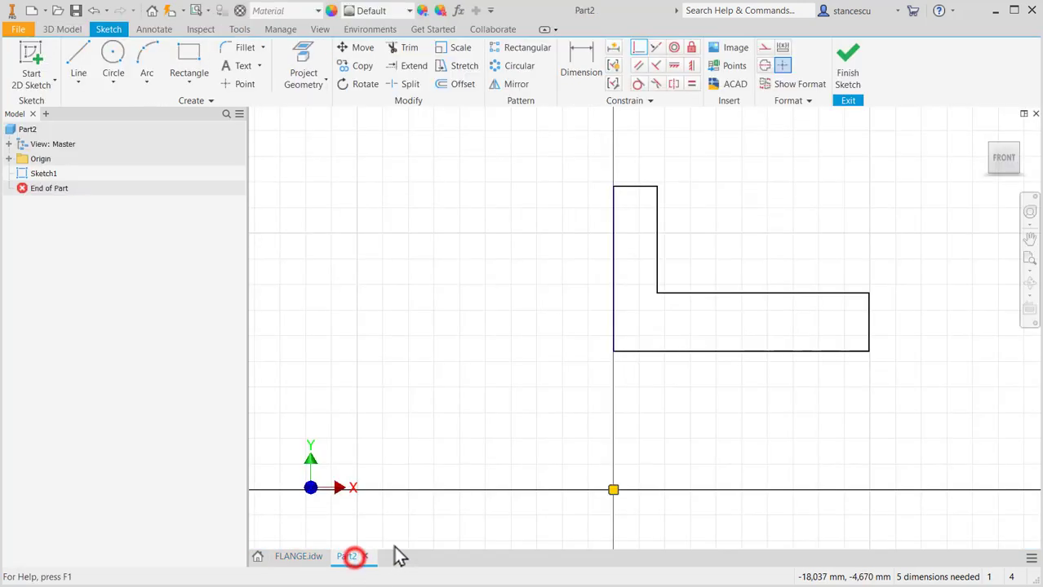
{"action": "left_click", "coordinate": [579, 69]}
{"action": "left_click", "coordinate": [710, 351]}
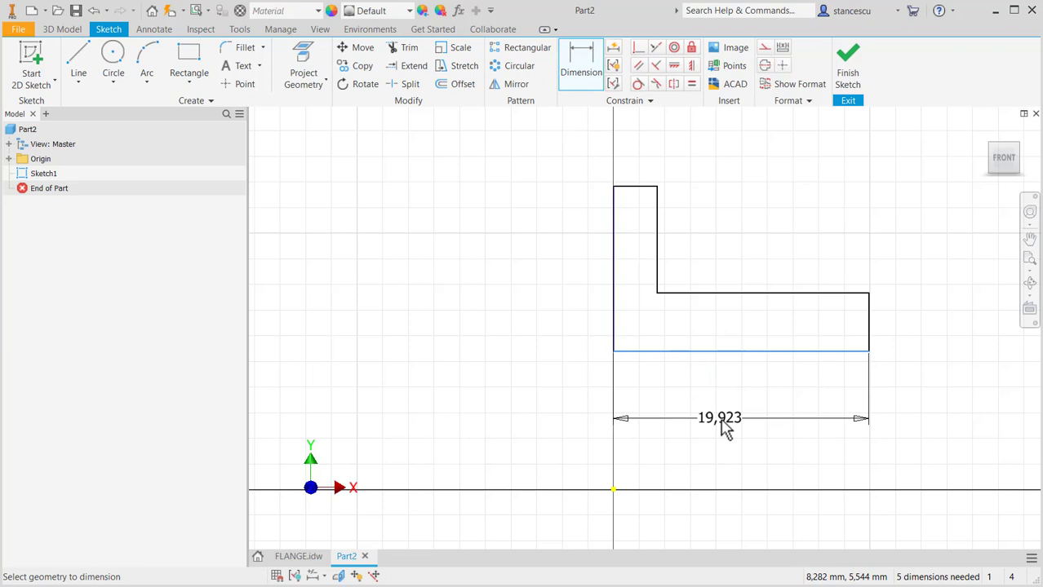
{"action": "left_click", "coordinate": [723, 428]}
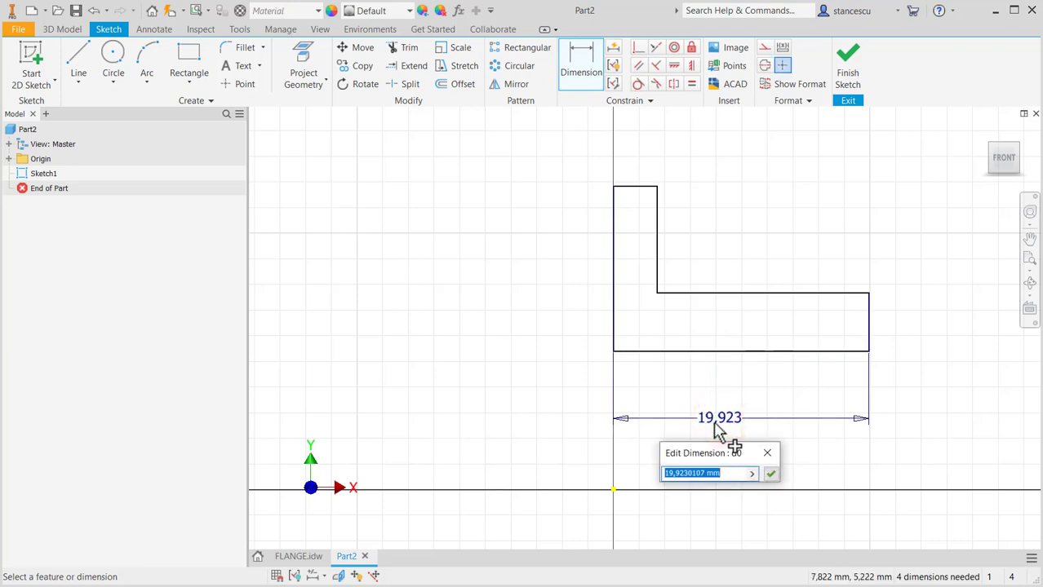
{"action": "type", "text": "34.8"}
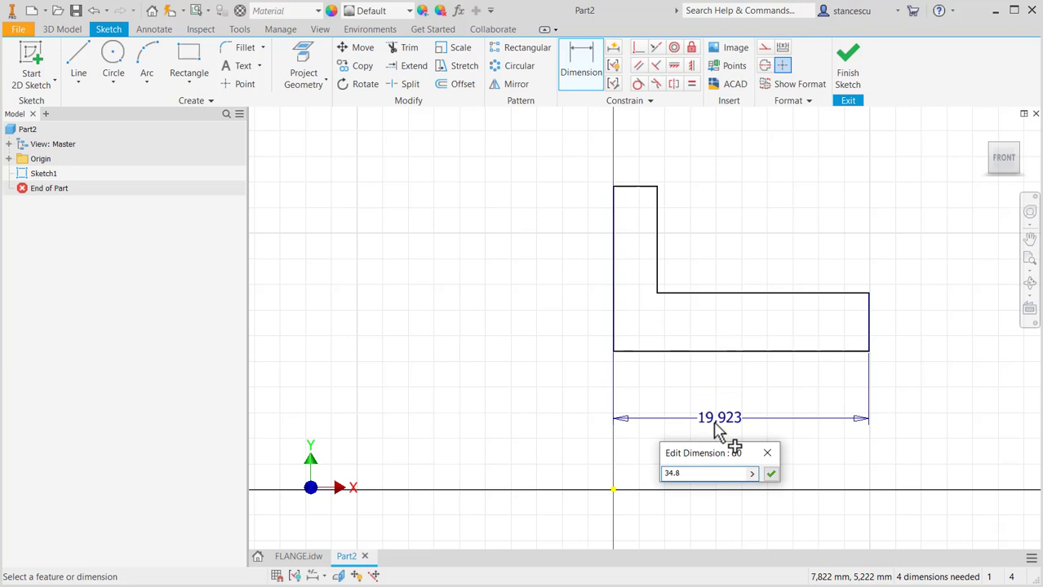
{"action": "key", "text": "Return"}
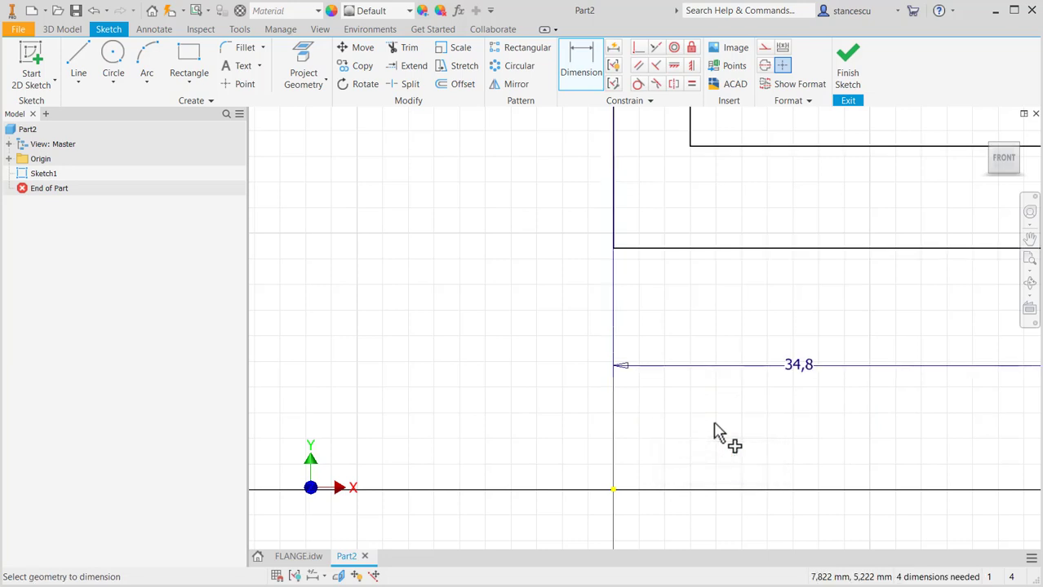
- Project the origin's X axis into the sketch as a centerline, and turn the Centerline format off again
{"action": "key", "text": "Home"}
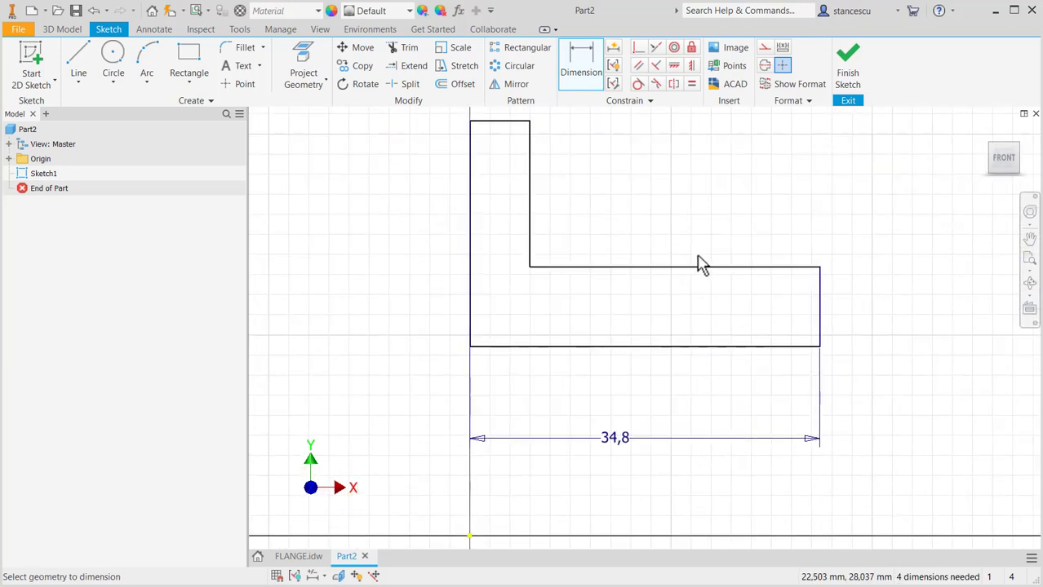
{"action": "scroll", "coordinate": [699, 264], "scroll_direction": "down", "scroll_amount": 2}
{"action": "middle_click_drag", "start_coordinate": [698, 263], "coordinate": [671, 275]}
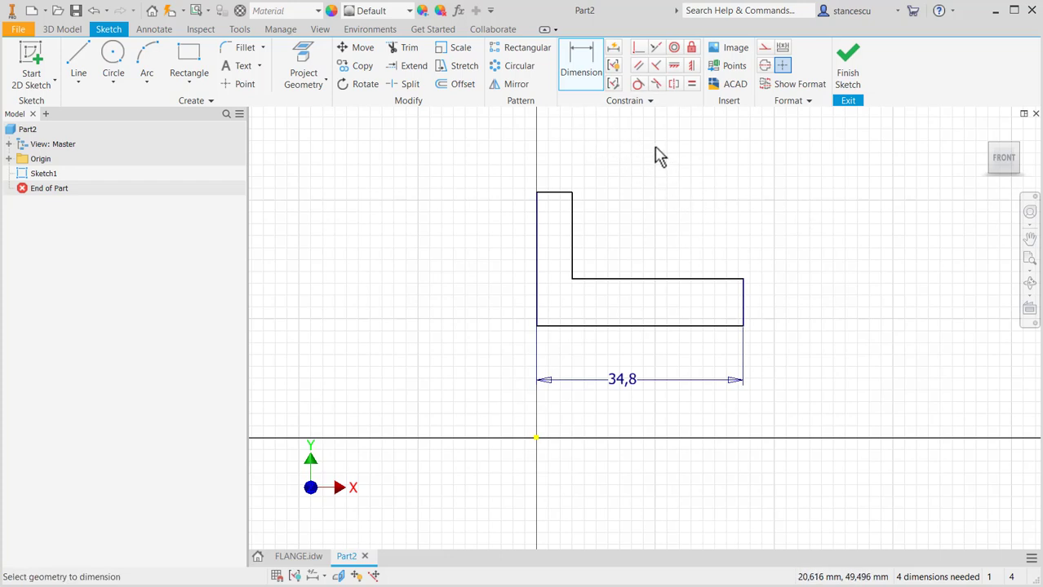
{"action": "left_click", "coordinate": [302, 65]}
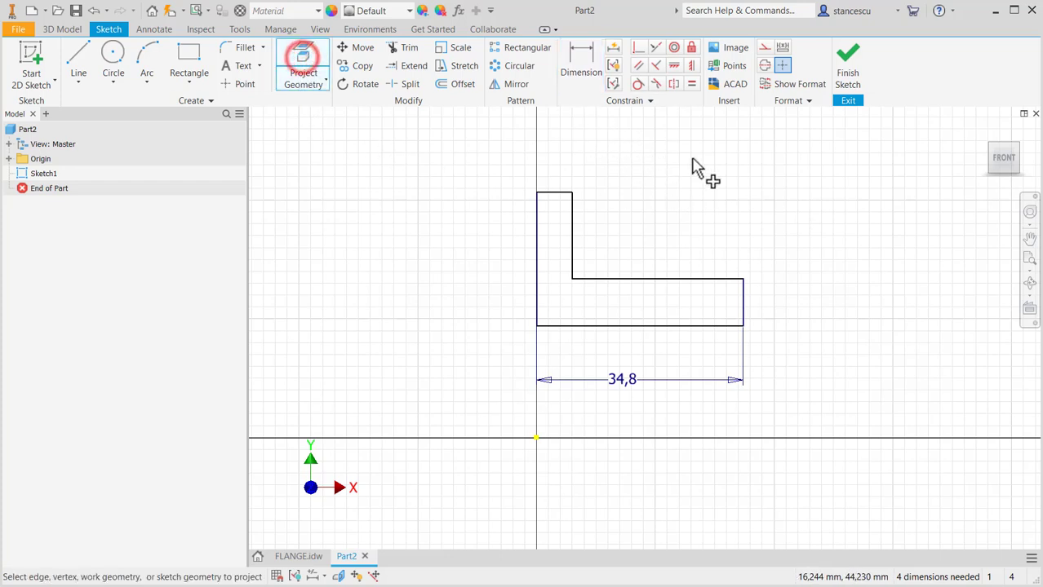
{"action": "left_click", "coordinate": [763, 67]}
{"action": "left_click", "coordinate": [9, 159]}
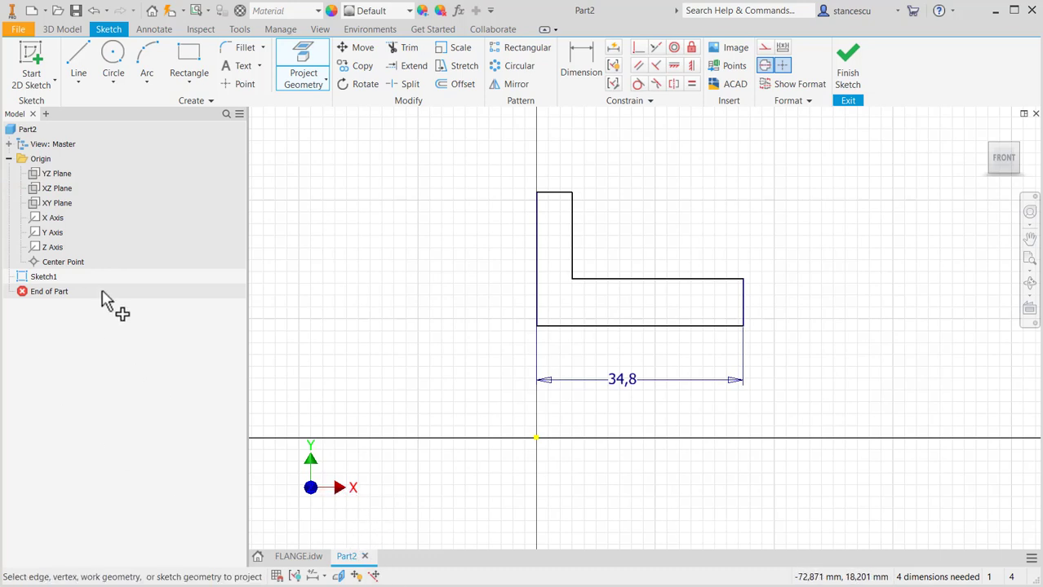
{"action": "left_click", "coordinate": [38, 217]}
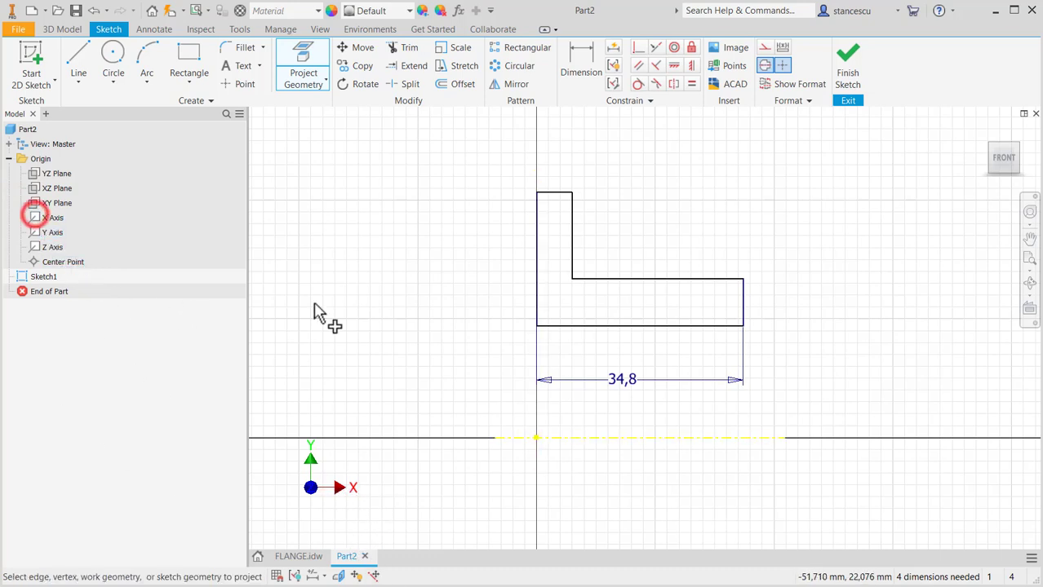
{"action": "left_click", "coordinate": [764, 65]}
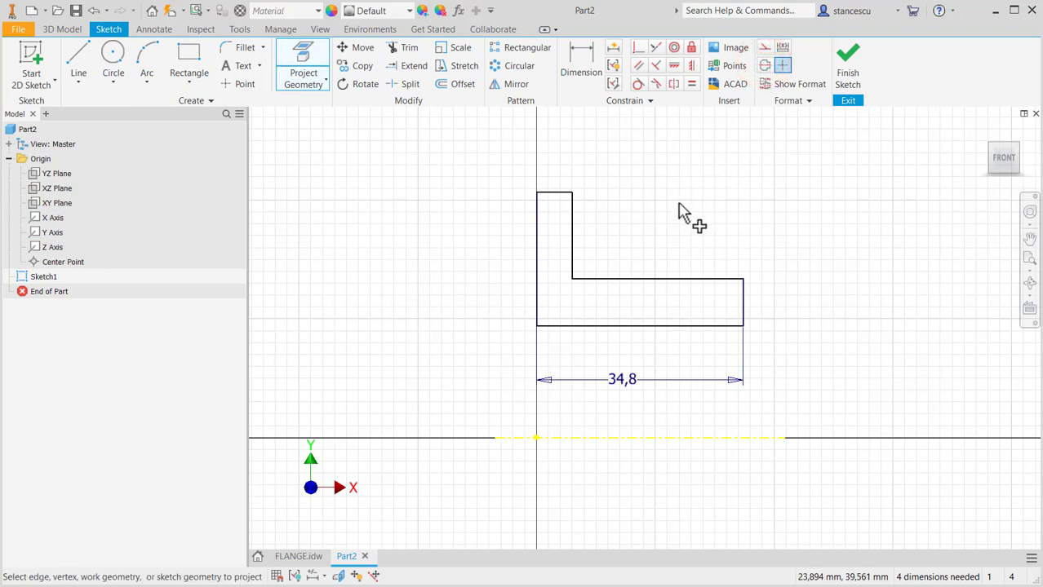
- Dimension the profile's short upper edge from the centerline as a diameter of 69 mm
{"action": "left_click", "coordinate": [577, 59]}
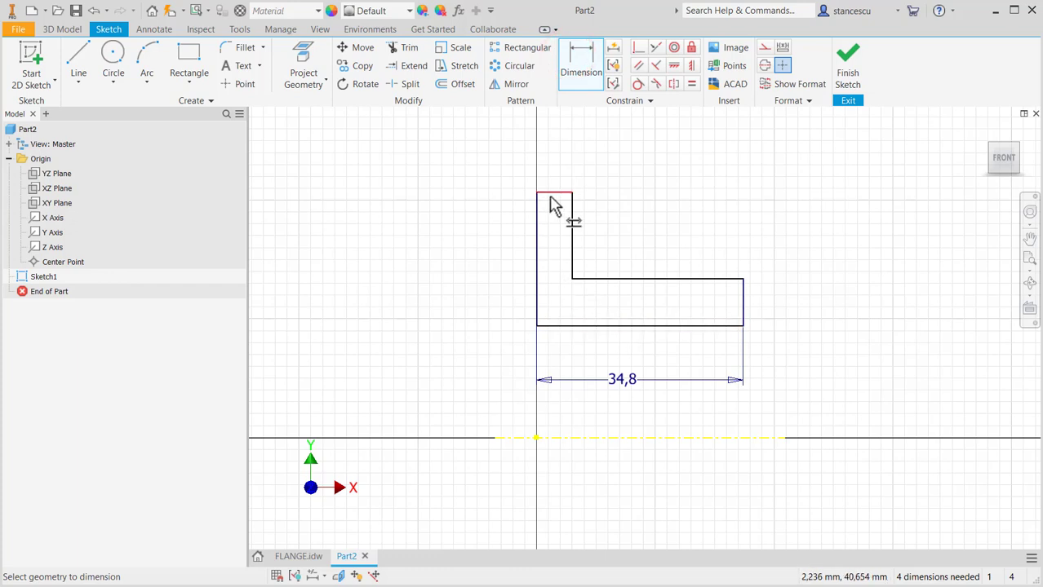
{"action": "left_click", "coordinate": [549, 197]}
{"action": "left_click", "coordinate": [565, 440]}
{"action": "left_click", "coordinate": [463, 338]}
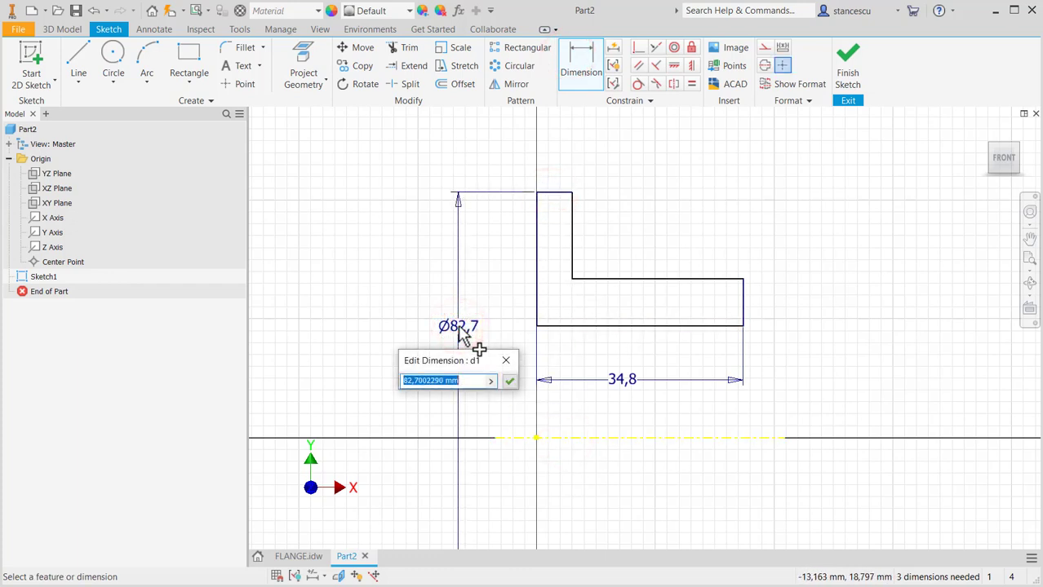
{"action": "type", "text": "69"}
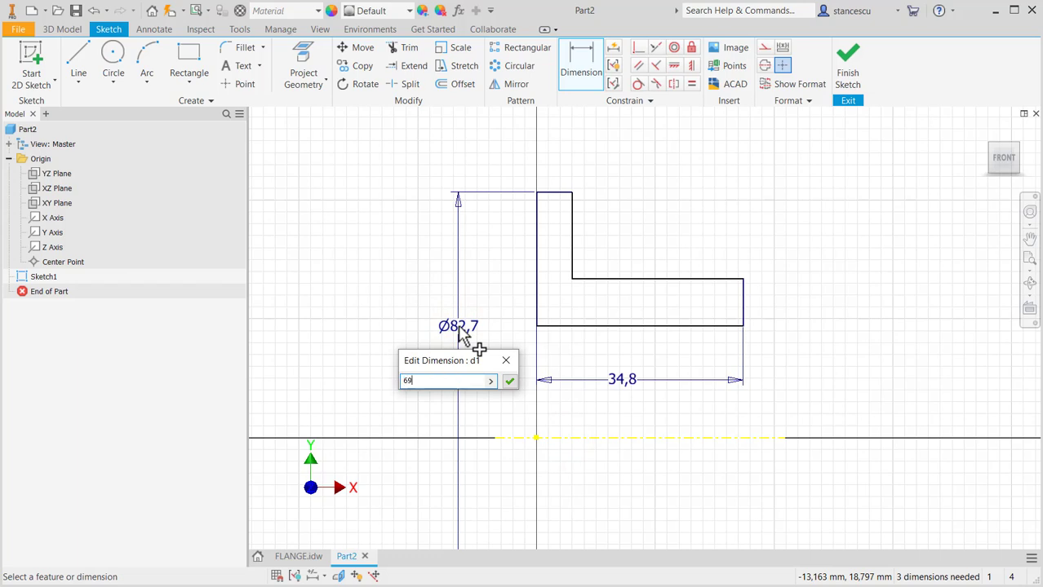
{"action": "key", "text": "Return"}
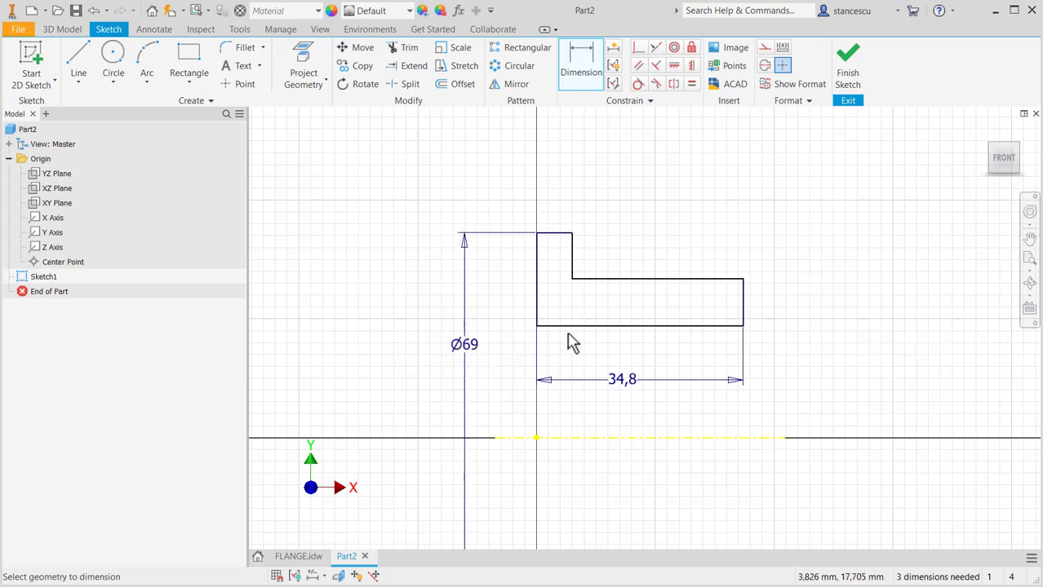
- Dimension the profile's lower horizontal edge from the centerline as a diameter of 24.5 mm
{"action": "left_click", "coordinate": [594, 326]}
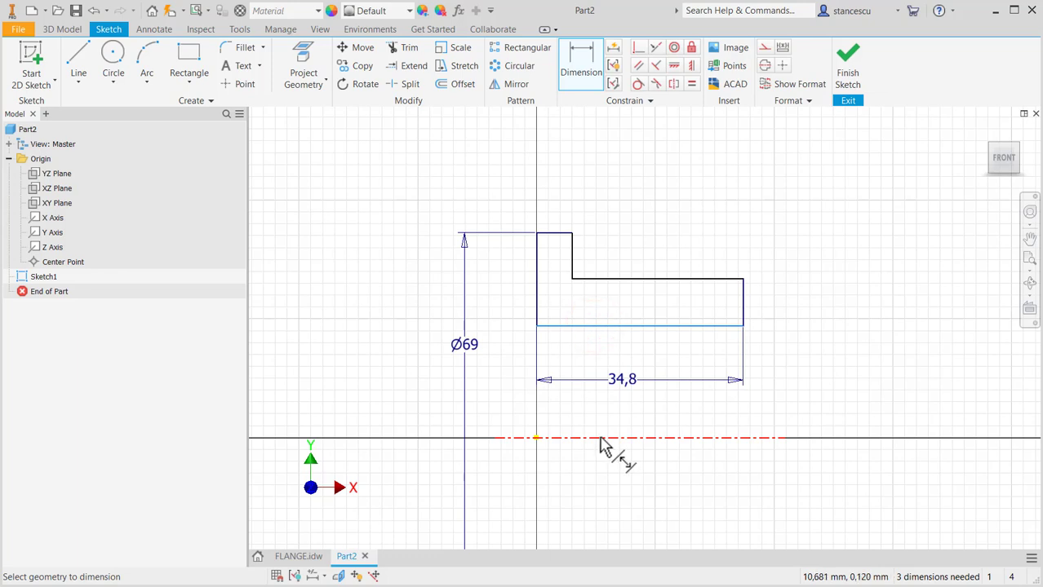
{"action": "left_click", "coordinate": [601, 439]}
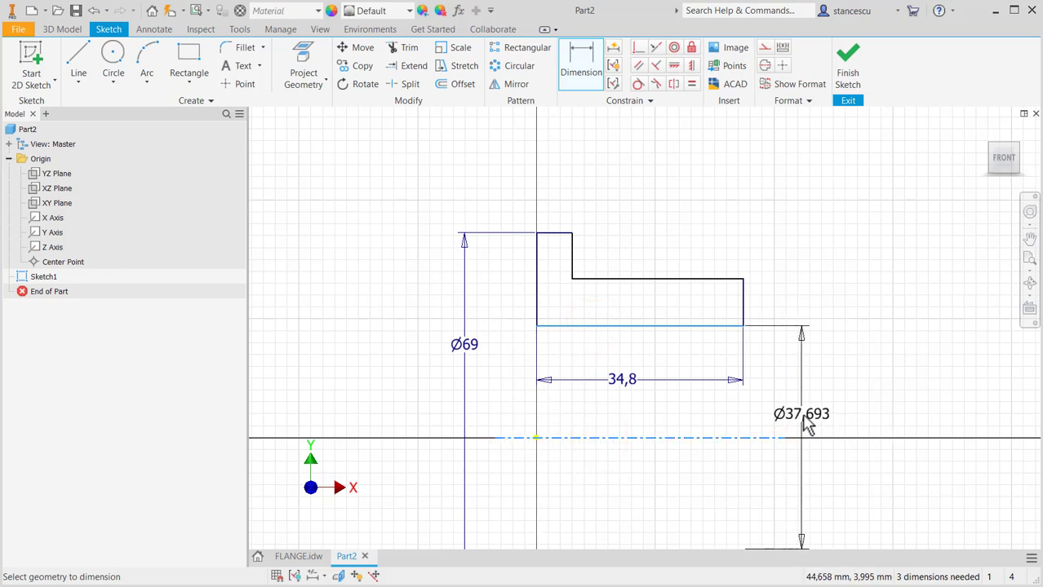
{"action": "left_click", "coordinate": [806, 422]}
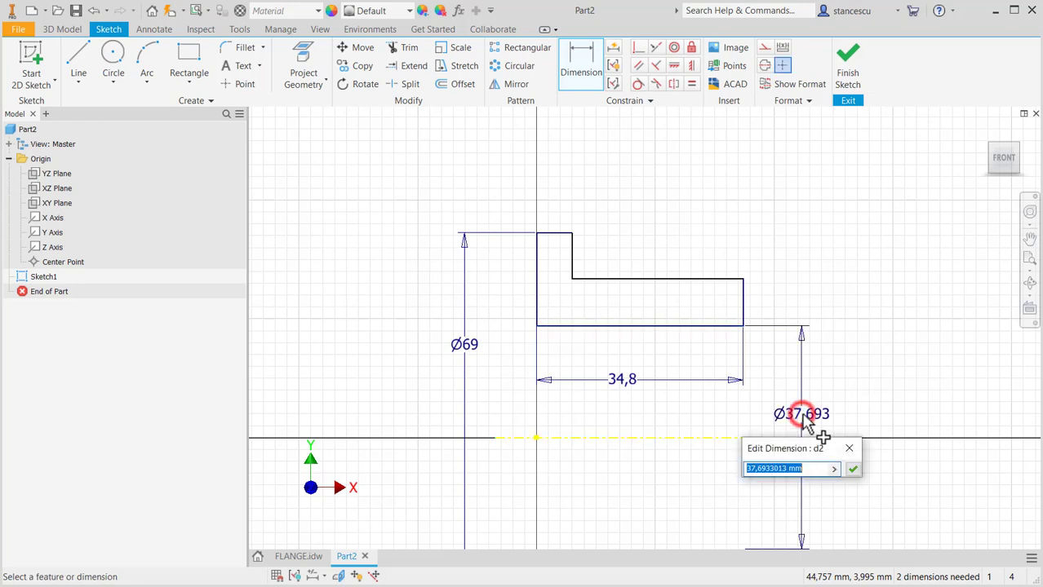
{"action": "type", "text": "24.5"}
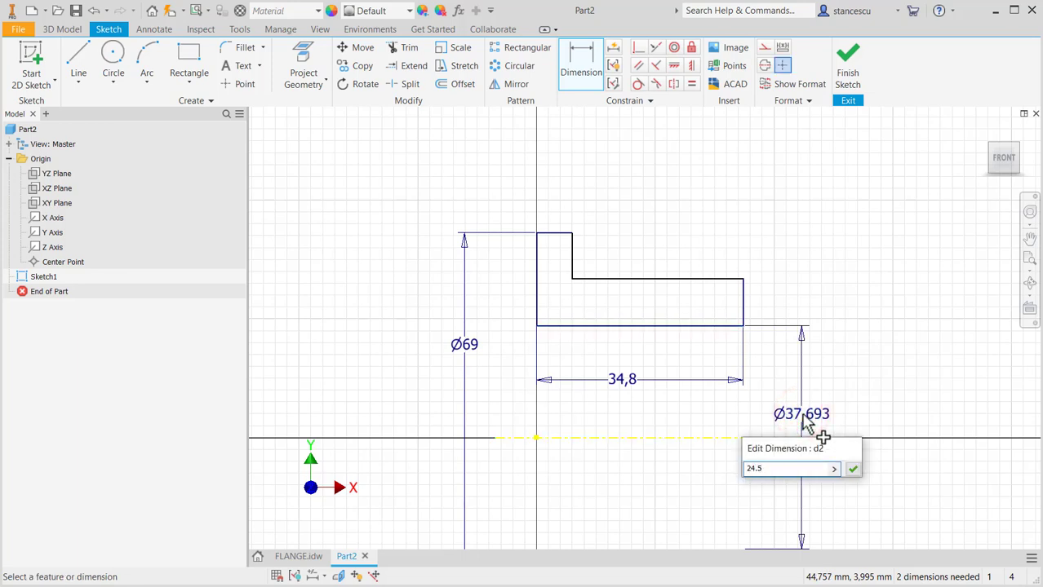
{"action": "key", "text": "Return"}
- Dimension the profile's long upper horizontal edge from the centerline as a diameter of 44 mm
{"action": "left_click", "coordinate": [678, 279]}
{"action": "left_click", "coordinate": [689, 439]}
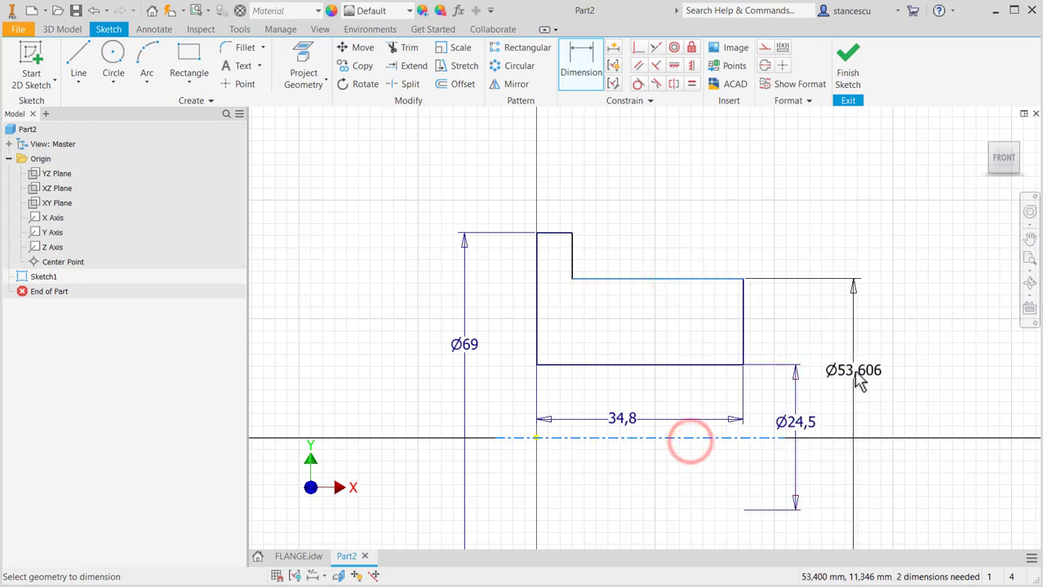
{"action": "left_click", "coordinate": [854, 399]}
{"action": "type", "text": "44"}
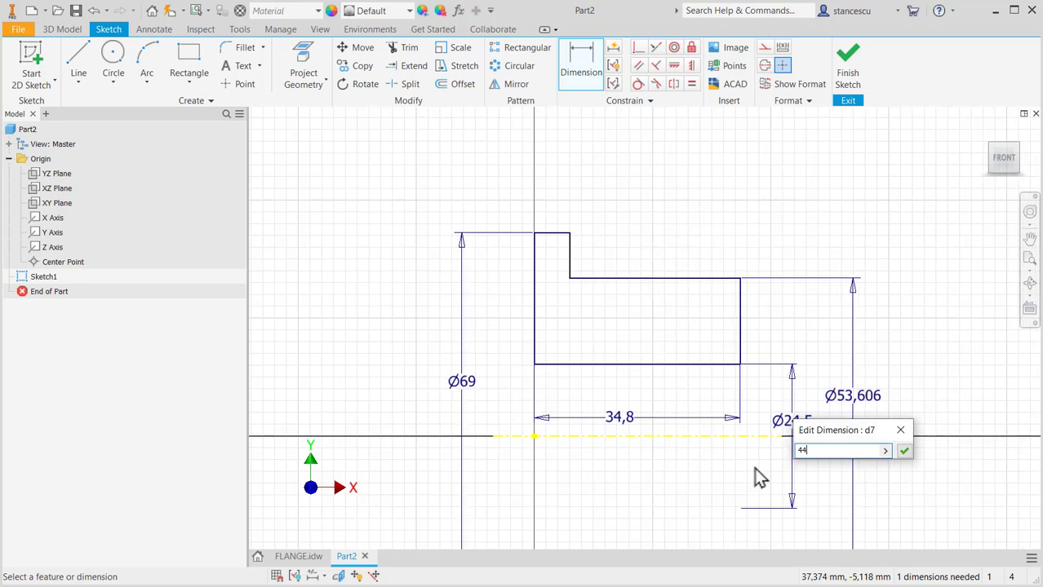
{"action": "key", "text": "Return"}
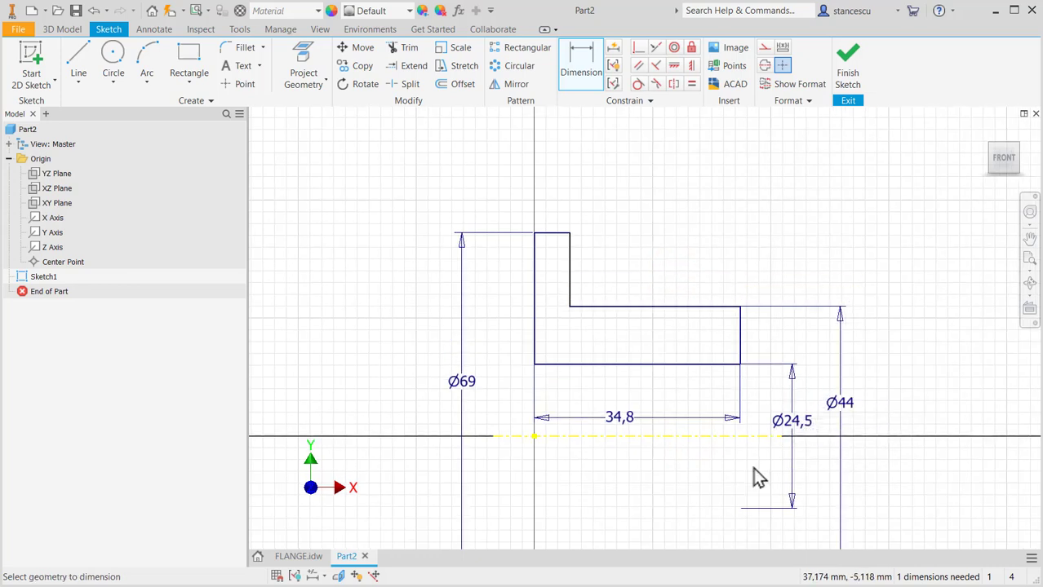
- Dimension the thickness of the upright flange section between its two vertical edges to 4 mm
{"action": "left_click", "coordinate": [533, 275]}
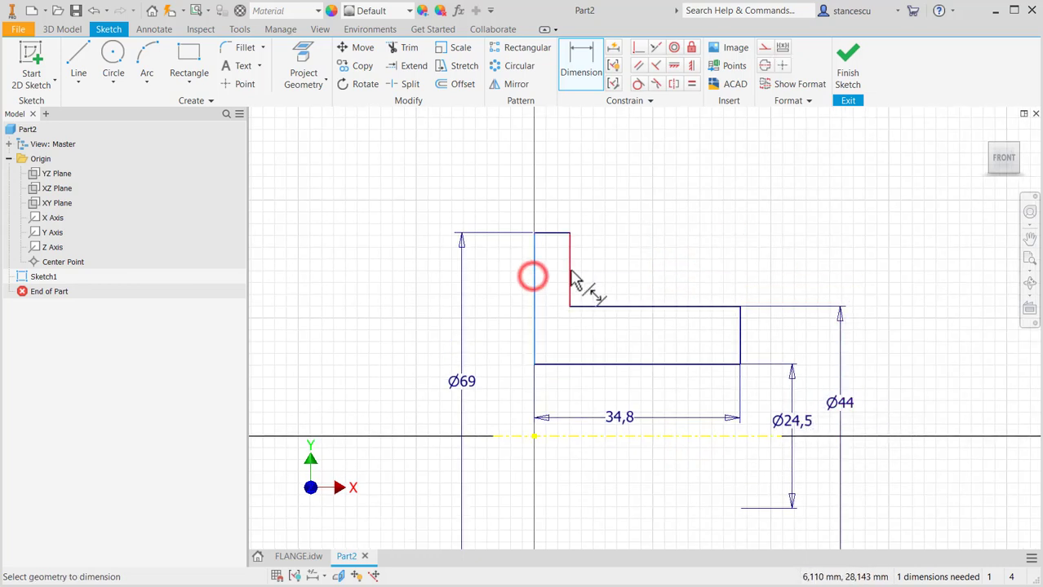
{"action": "left_click", "coordinate": [570, 270]}
{"action": "left_click", "coordinate": [553, 188]}
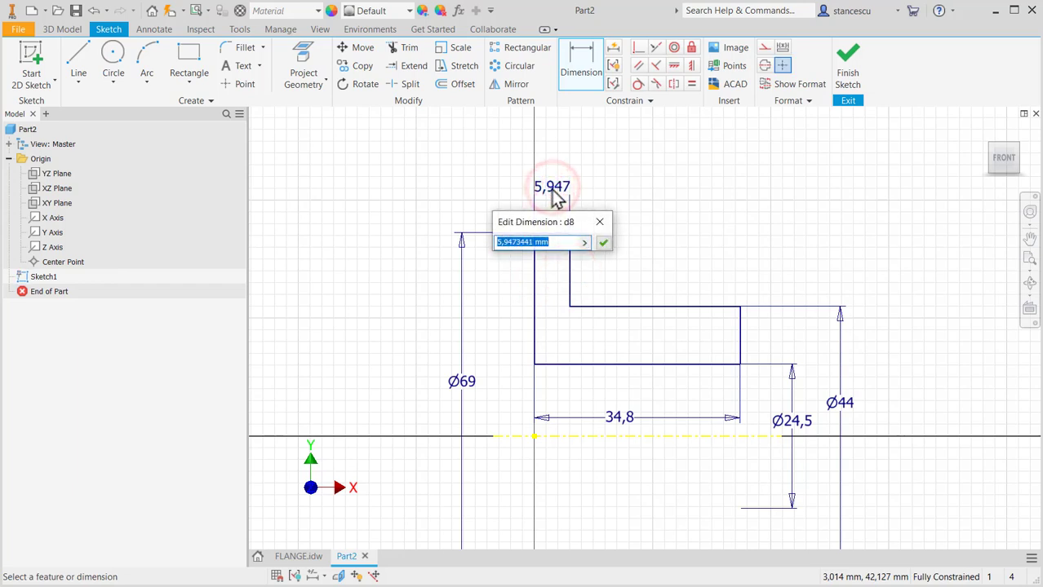
{"action": "type", "text": "4"}
{"action": "key", "text": "Return"}
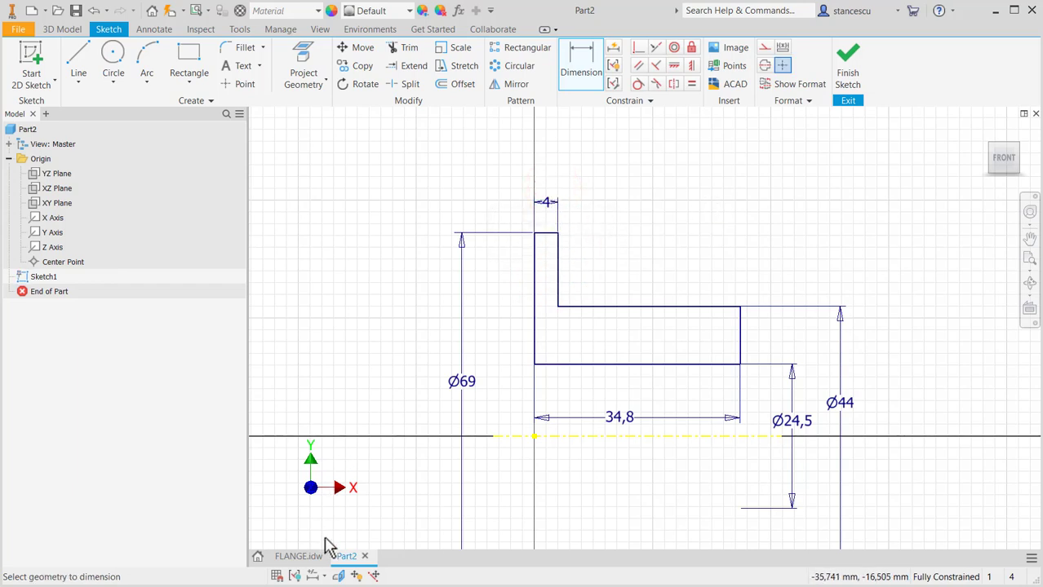
- Check the undercut in the FLANGE.idw drawing and sketch its two lines in the part's inner corner, about 3.1 mm wide and 1.2 mm deep
{"action": "left_click", "coordinate": [307, 555]}
{"action": "key", "text": "Home"}
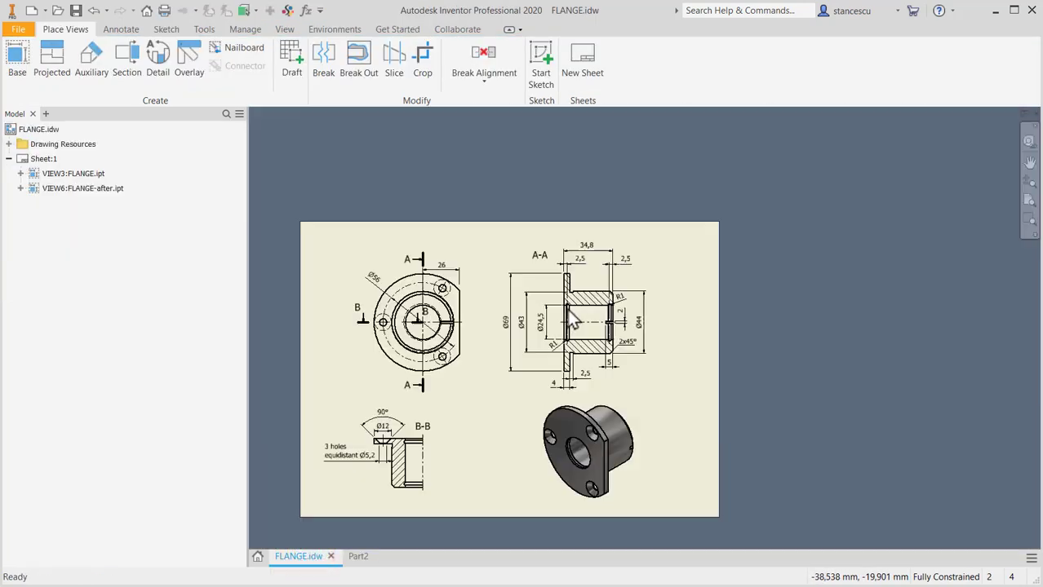
{"action": "scroll", "coordinate": [534, 330], "scroll_direction": "up", "scroll_amount": 3}
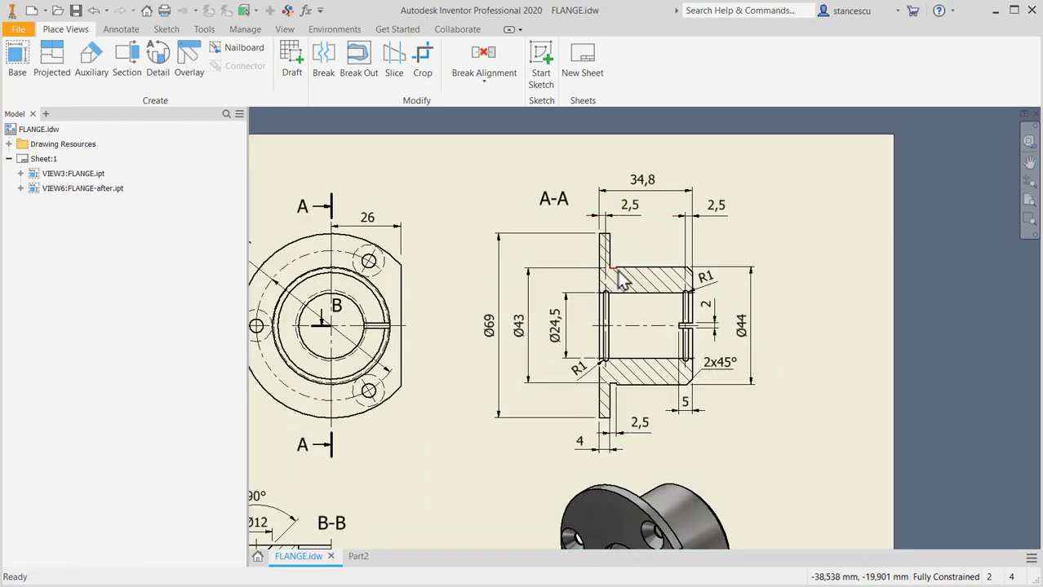
{"action": "scroll", "coordinate": [624, 277], "scroll_direction": "up", "scroll_amount": 3}
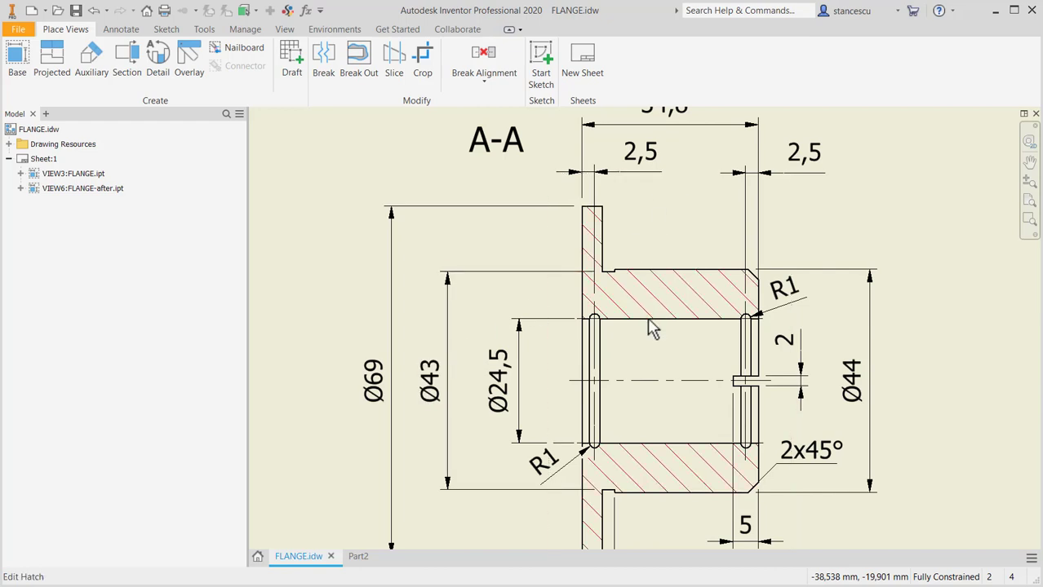
{"action": "scroll", "coordinate": [641, 404], "scroll_direction": "down", "scroll_amount": 3}
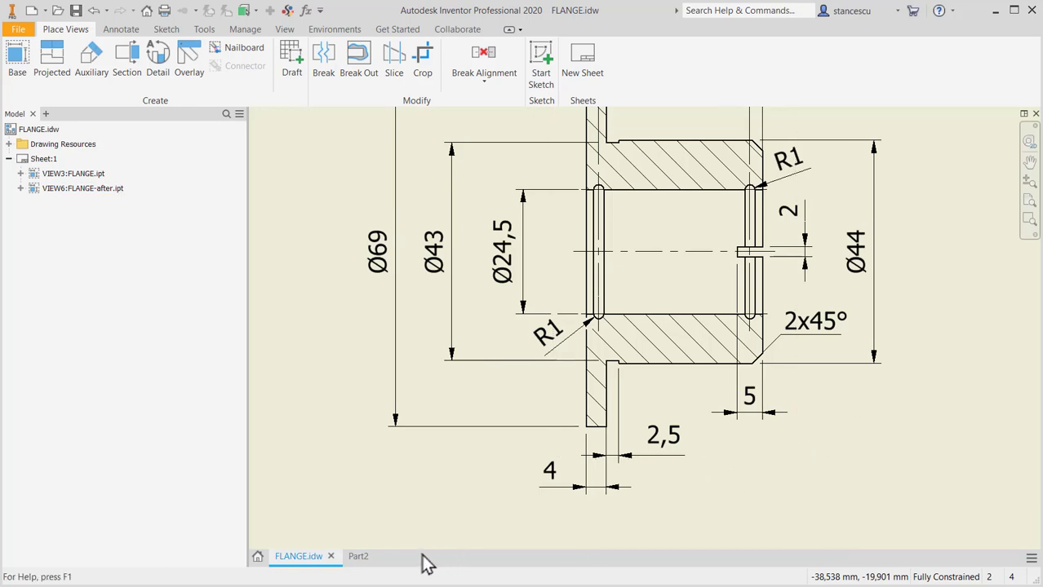
{"action": "left_click", "coordinate": [351, 558]}
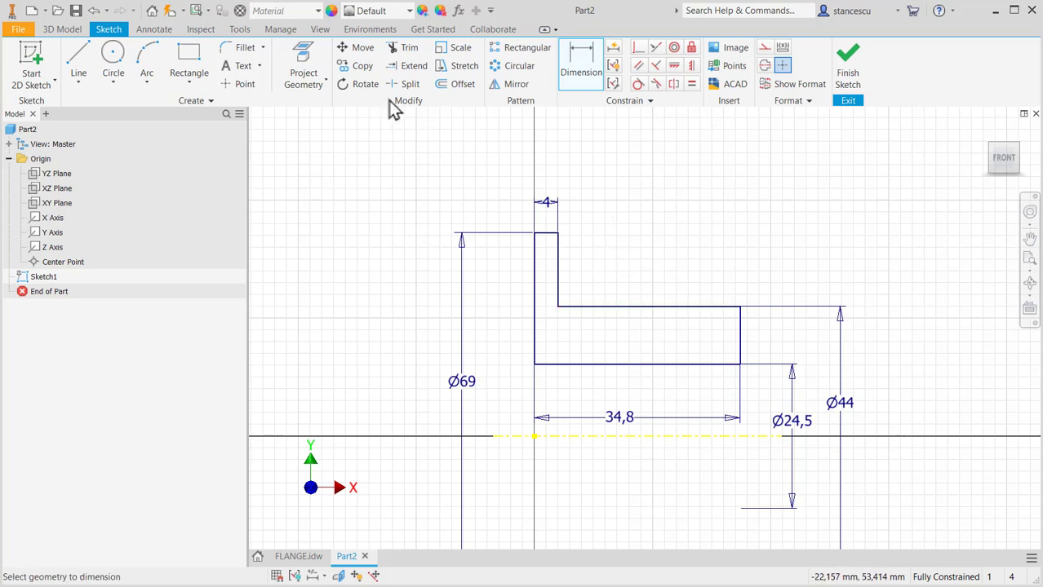
{"action": "left_click", "coordinate": [79, 55]}
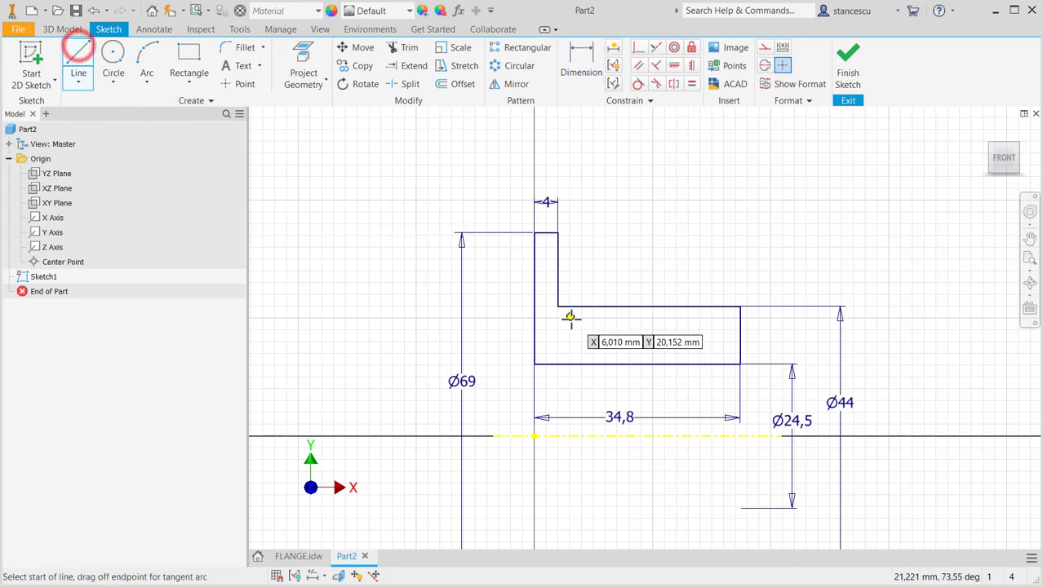
{"action": "scroll", "coordinate": [571, 306], "scroll_direction": "up", "scroll_amount": 3}
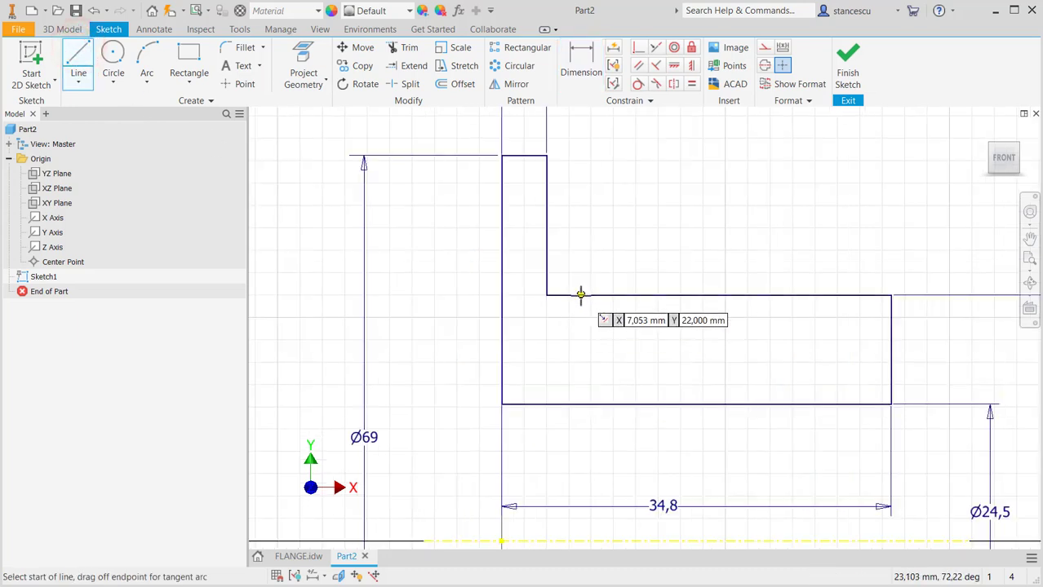
{"action": "left_click", "coordinate": [581, 296]}
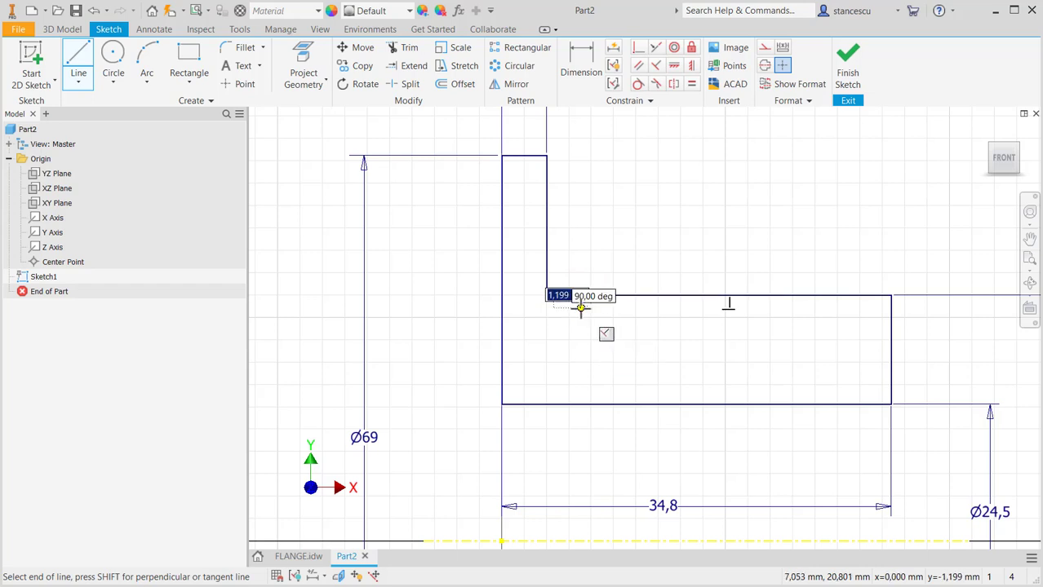
{"action": "left_click", "coordinate": [581, 307]}
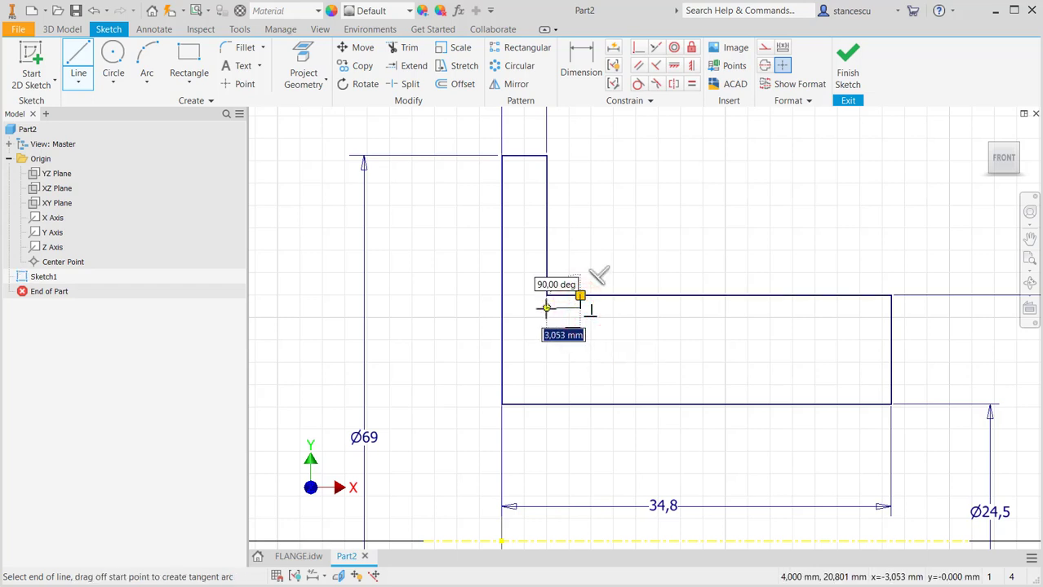
{"action": "left_click", "coordinate": [547, 307]}
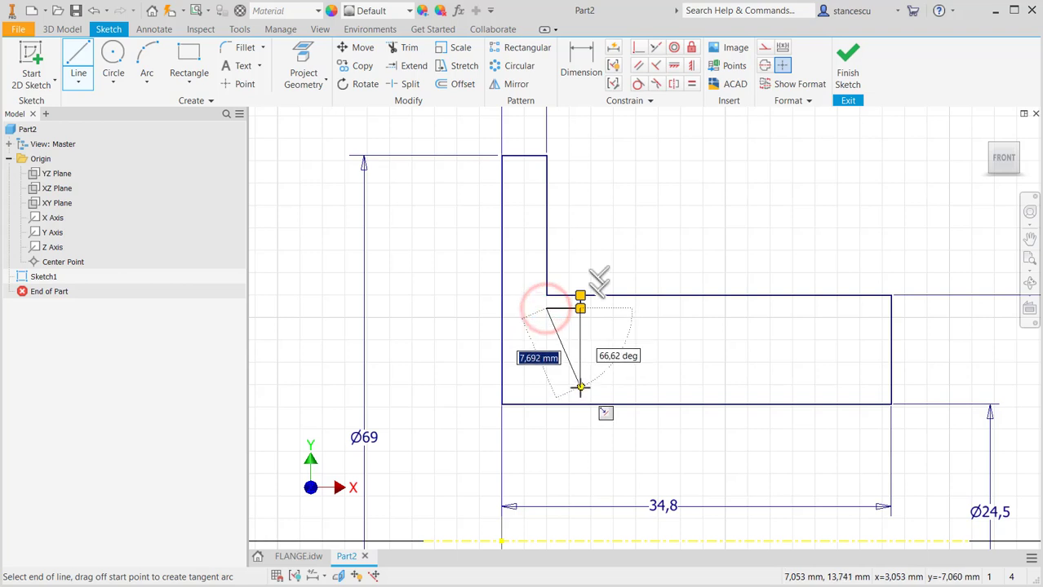
{"action": "key", "text": "Escape"}
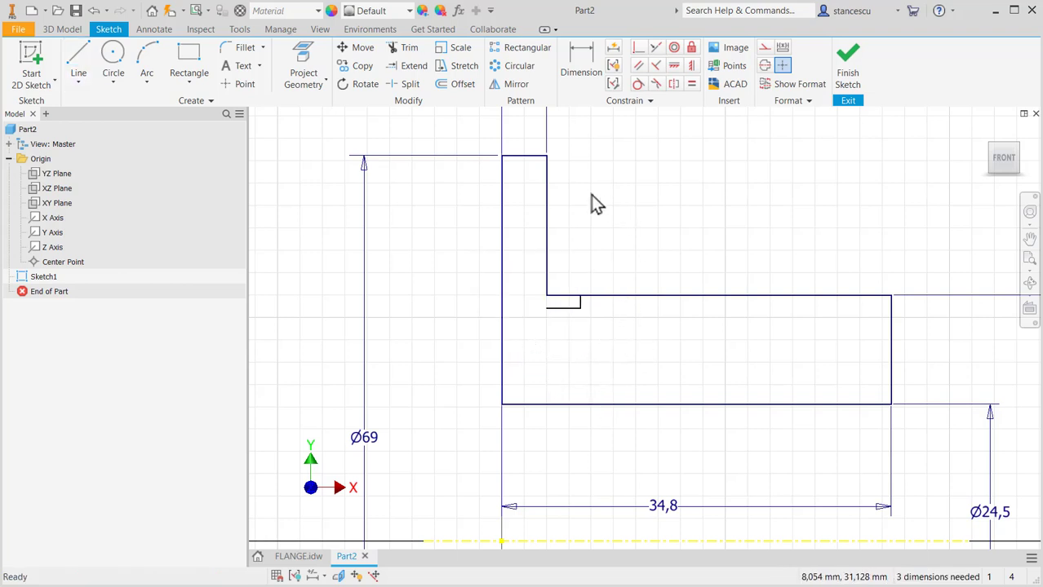
- Trim the horizontal edge segment above the undercut and extend the flange's short vertical edge down to the undercut line
{"action": "left_click", "coordinate": [399, 51]}
{"action": "left_click", "coordinate": [560, 297]}
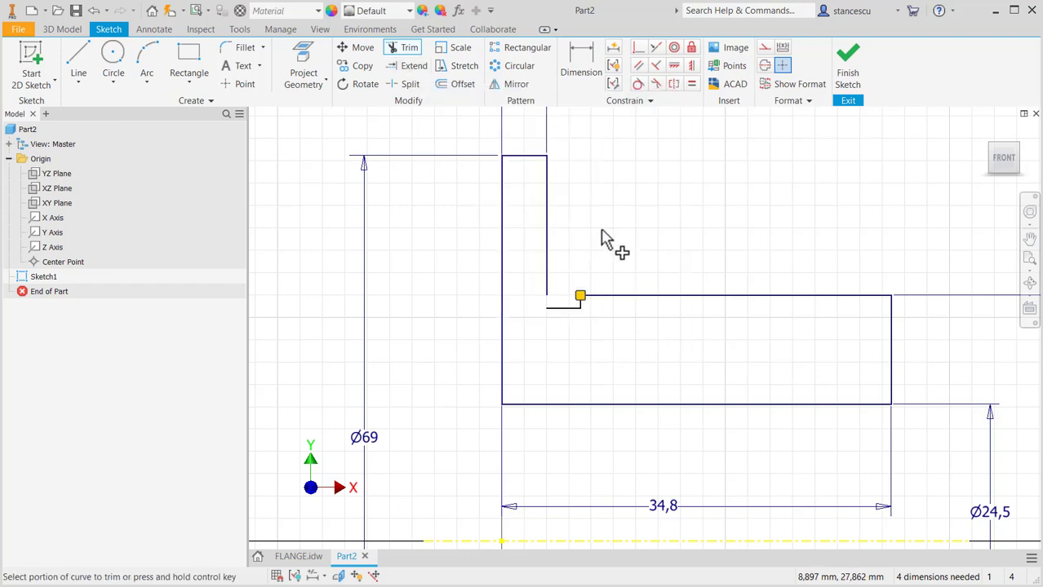
{"action": "key", "text": "ctrl"}
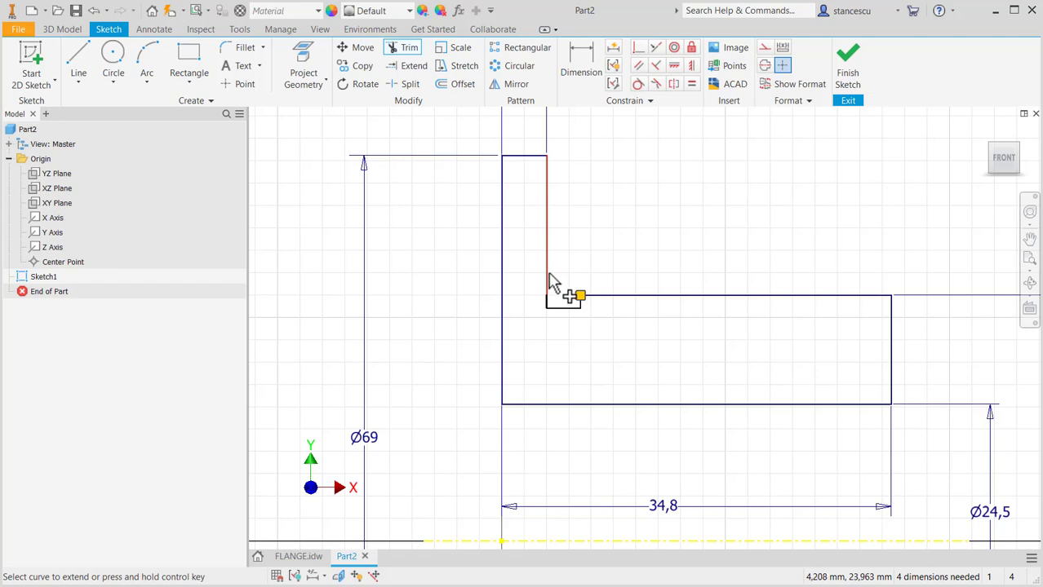
{"action": "key", "text": "ctrl"}
{"action": "left_click", "coordinate": [550, 277]}
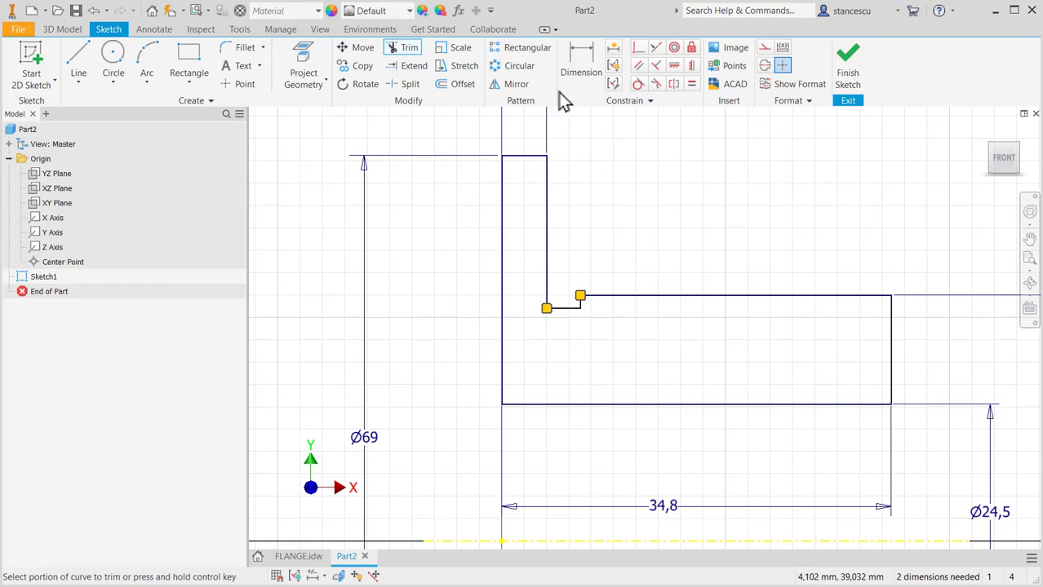
- Dimension the undercut's horizontal line from the centerline as a diameter of 43 mm
{"action": "left_click", "coordinate": [580, 67]}
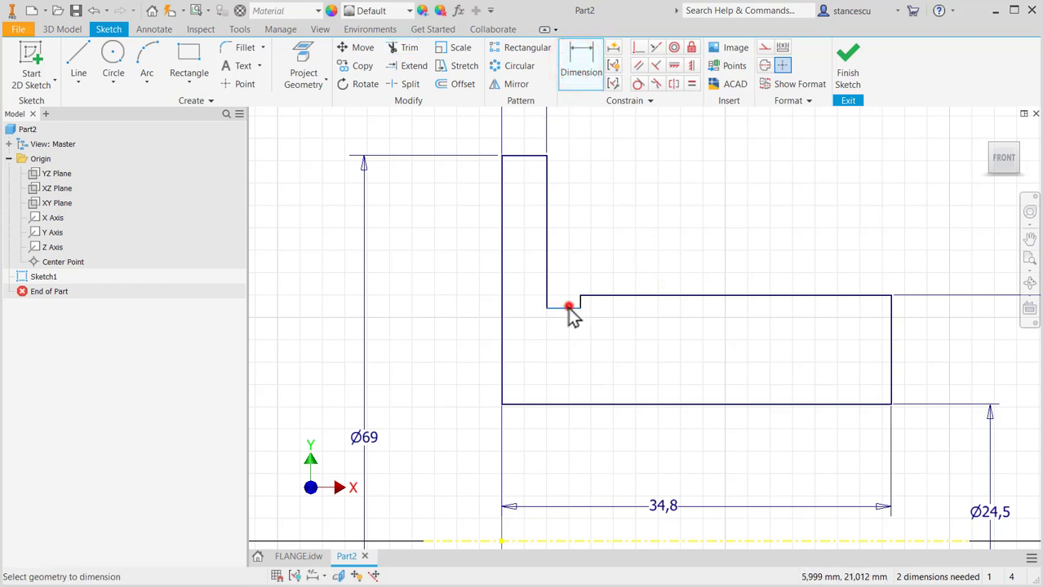
{"action": "left_click", "coordinate": [569, 308]}
{"action": "left_click", "coordinate": [547, 542]}
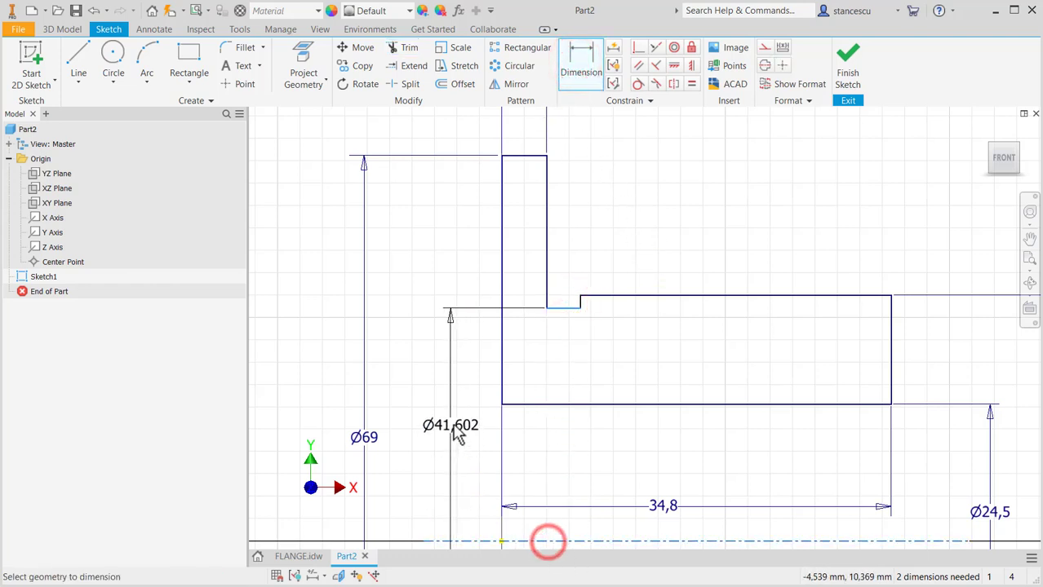
{"action": "left_click", "coordinate": [457, 436]}
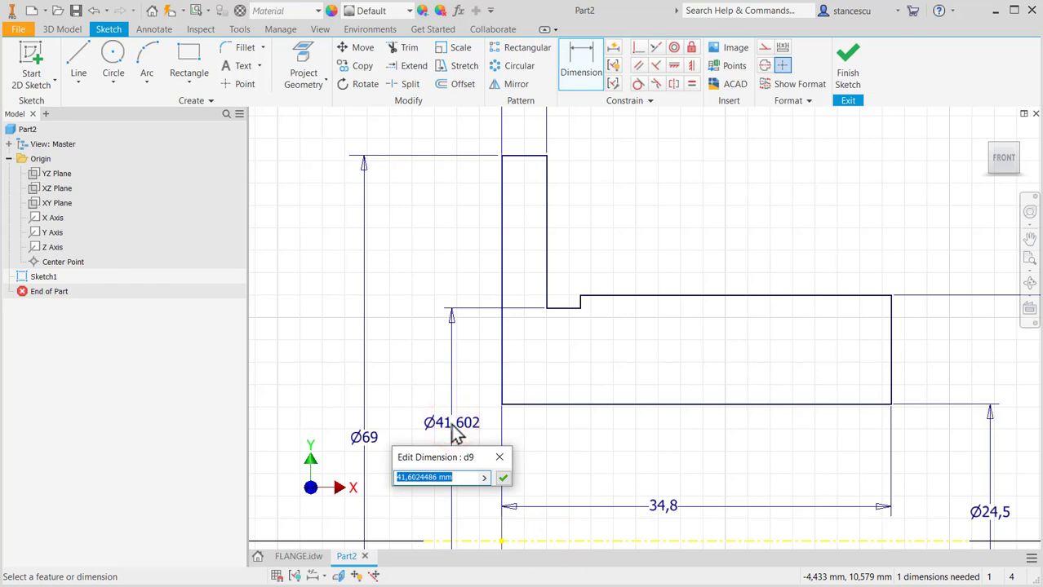
{"action": "type", "text": "43"}
{"action": "key", "text": "Return"}
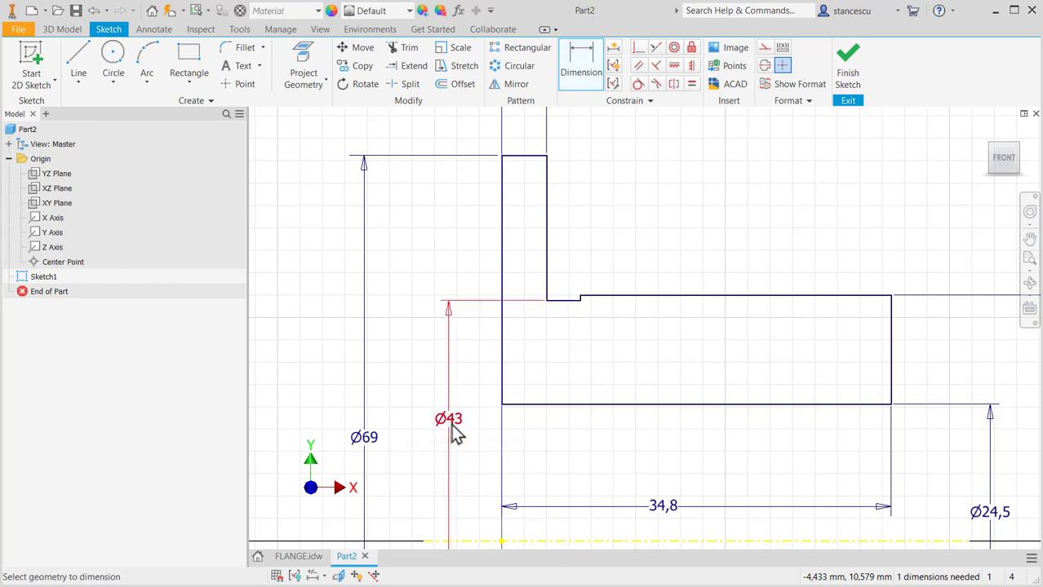
- Dimension the width of the undercut beside the flange section to 2.5 mm
{"action": "left_click", "coordinate": [560, 305]}
{"action": "left_click", "coordinate": [604, 209]}
{"action": "type", "text": "2.5"}
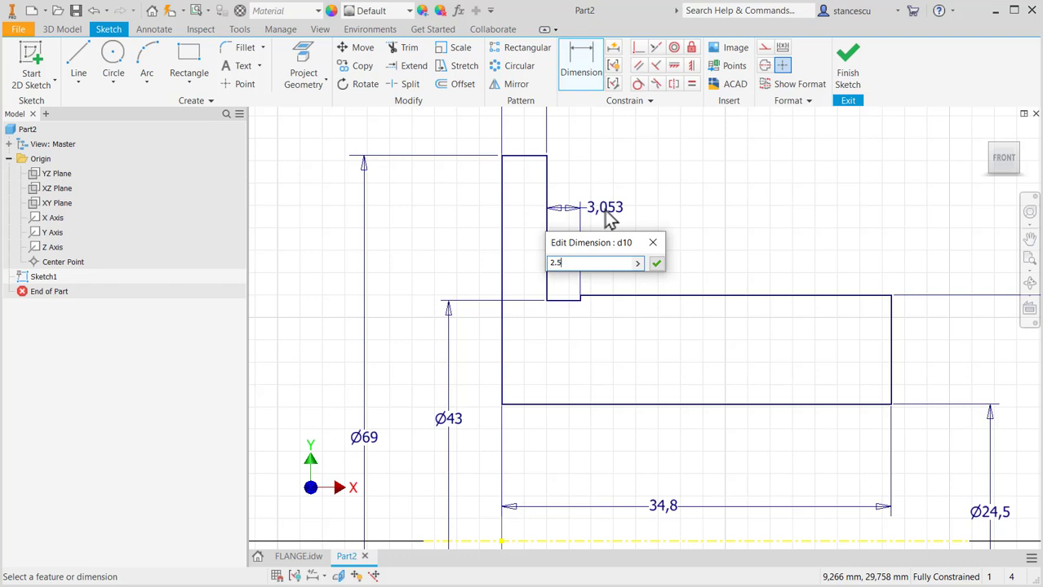
{"action": "key", "text": "Return"}
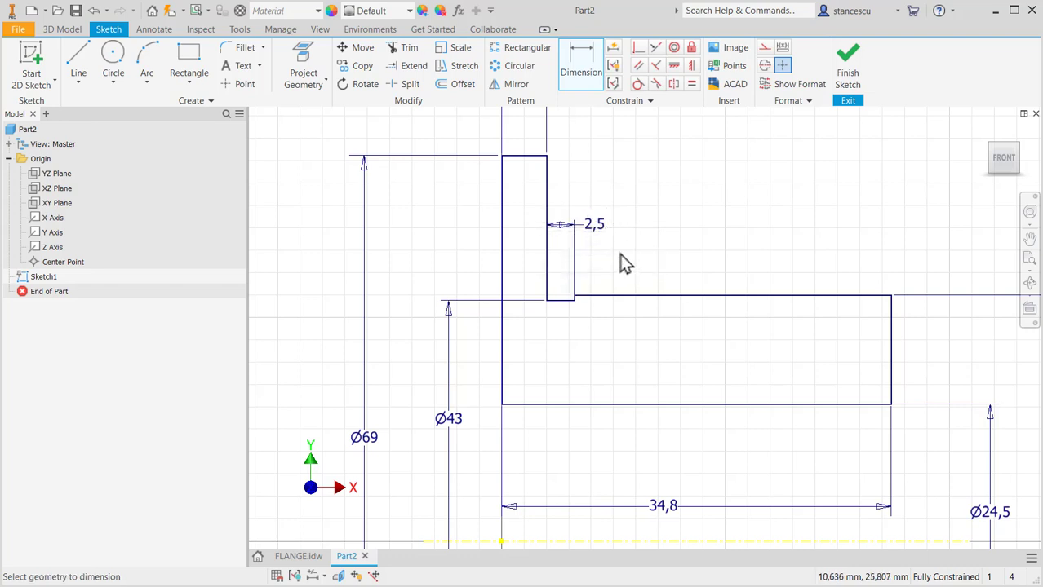
- Check the bore grooves in the FLANGE.idw drawing and sketch a 1 mm radius circle centered on the part's bore line near the flange end
{"action": "left_click", "coordinate": [298, 557]}
{"action": "scroll", "coordinate": [652, 217], "scroll_direction": "down", "scroll_amount": 3}
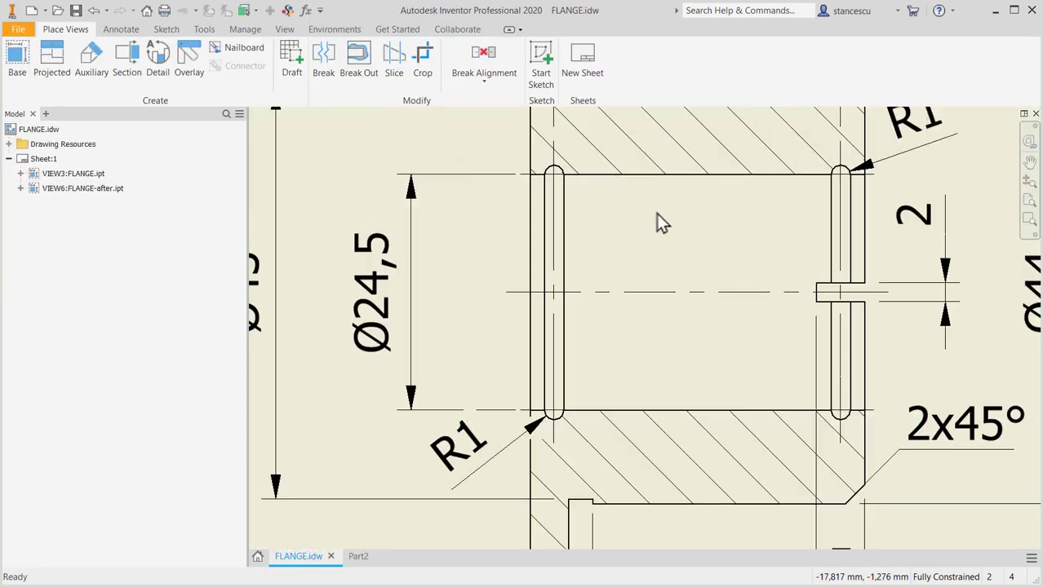
{"action": "middle_click_drag", "start_coordinate": [666, 235], "coordinate": [621, 280]}
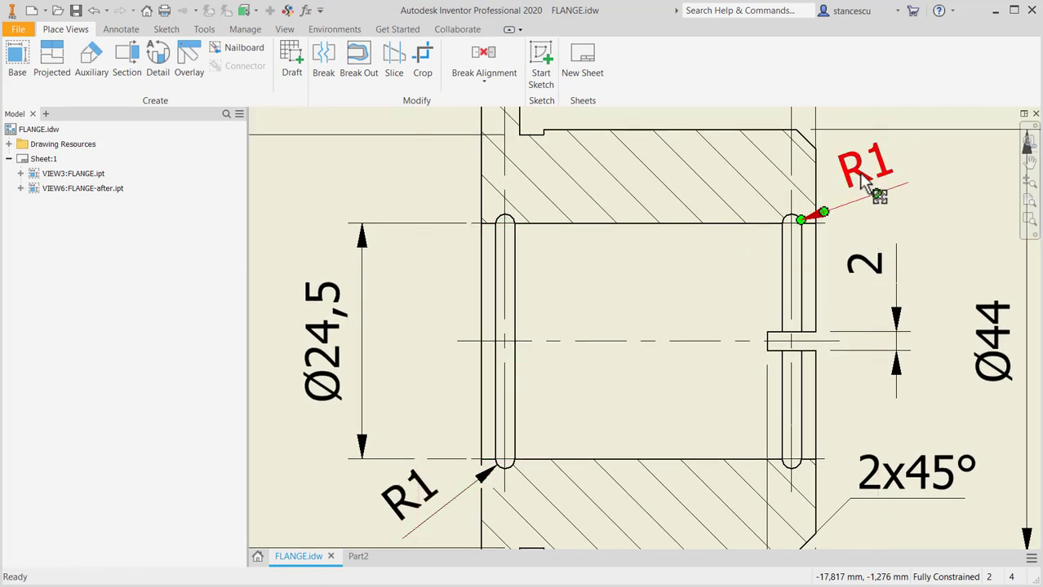
{"action": "middle_click_drag", "start_coordinate": [674, 295], "coordinate": [635, 531]}
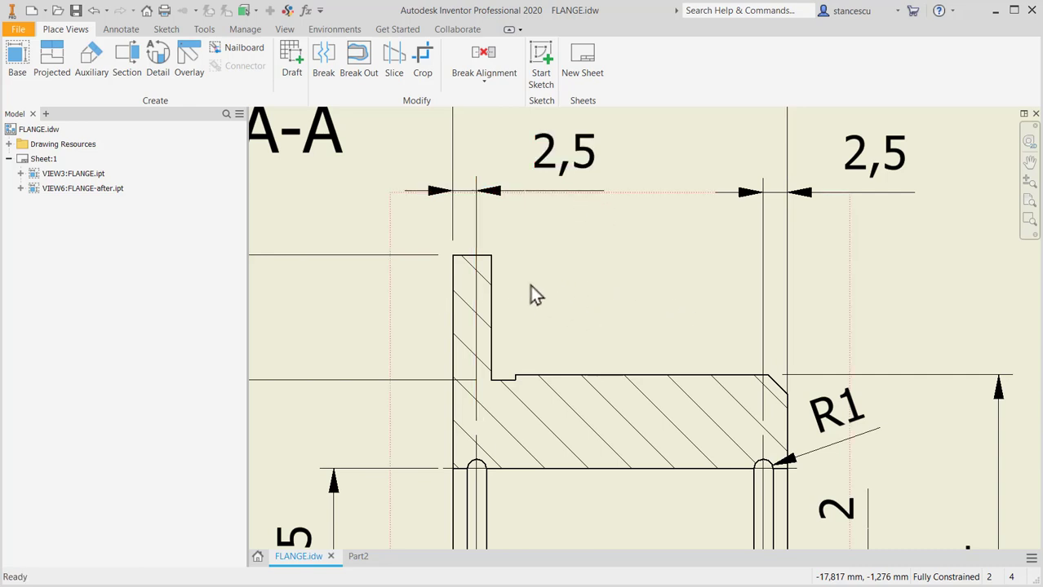
{"action": "left_click", "coordinate": [360, 558]}
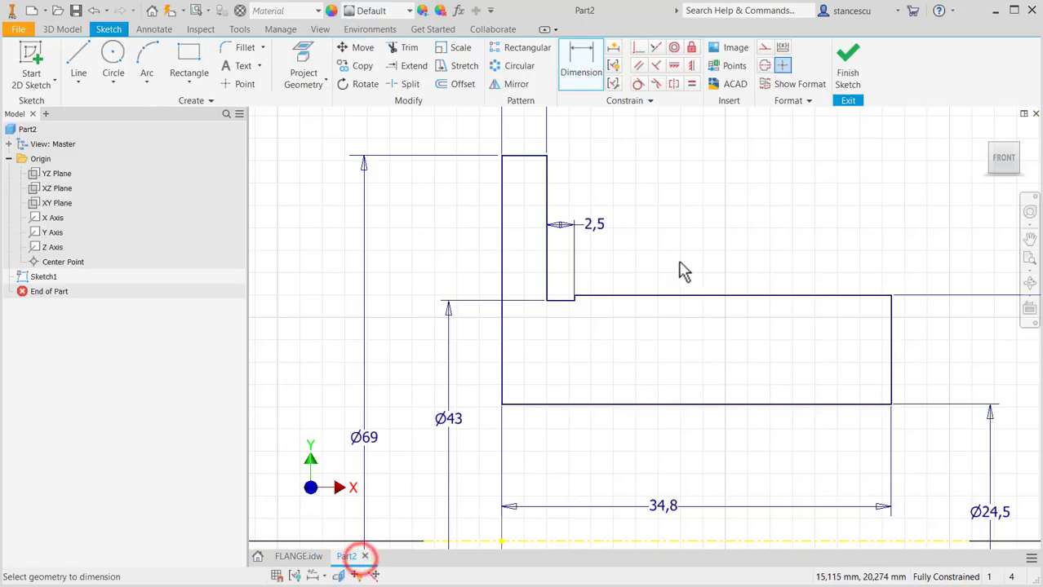
{"action": "left_click", "coordinate": [116, 59]}
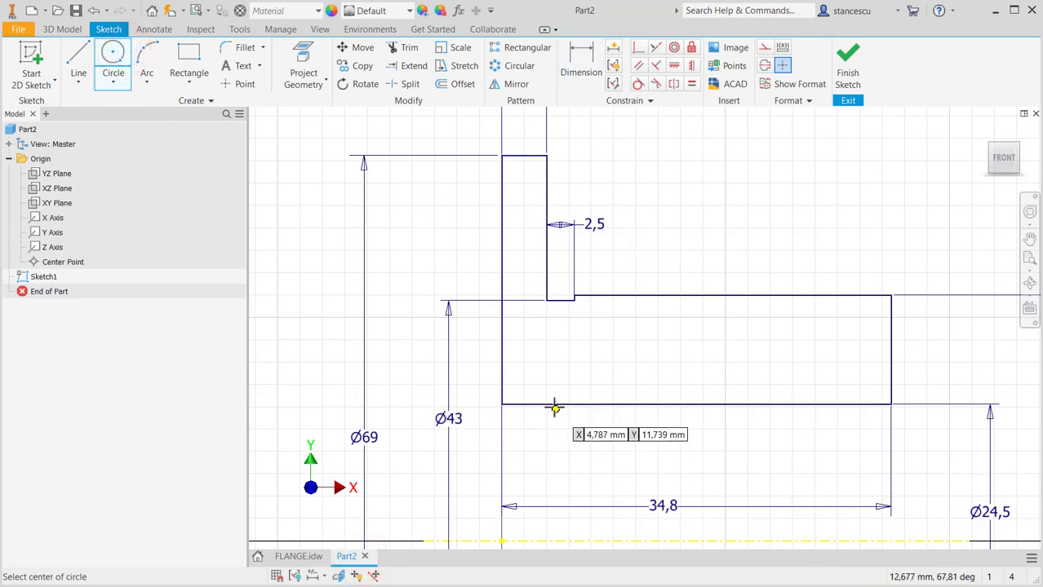
{"action": "left_click", "coordinate": [554, 403]}
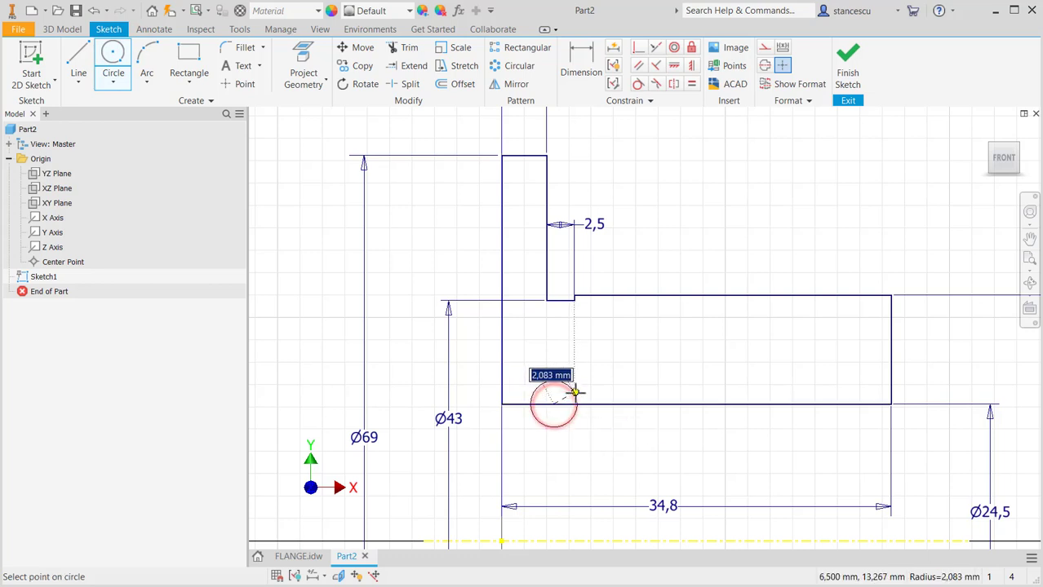
{"action": "type", "text": "1"}
{"action": "key", "text": "Return"}
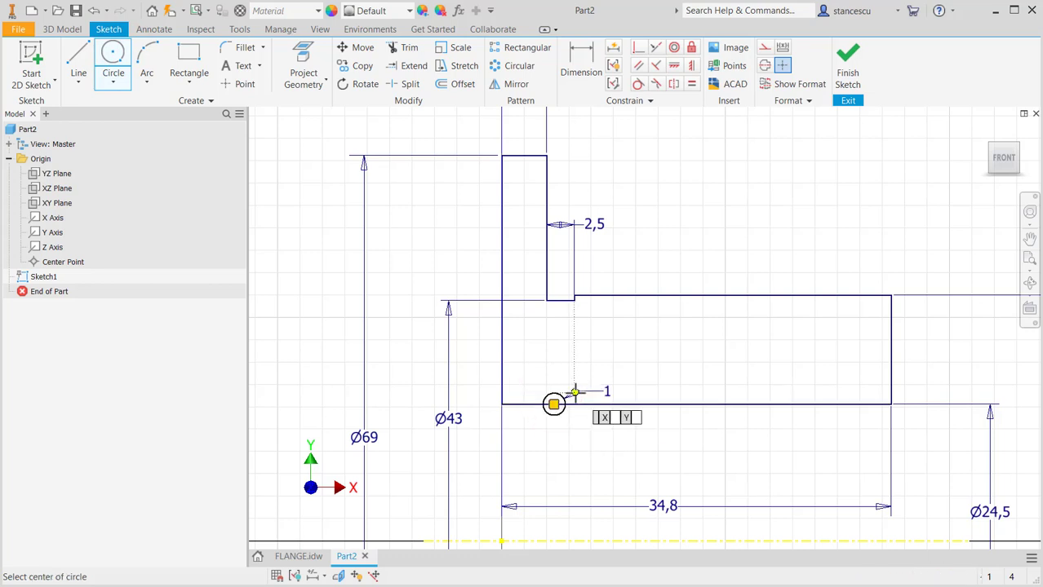
- Sketch a second 1 mm radius circle centered on the bore line toward the end opposite the flange
{"action": "left_click", "coordinate": [798, 403]}
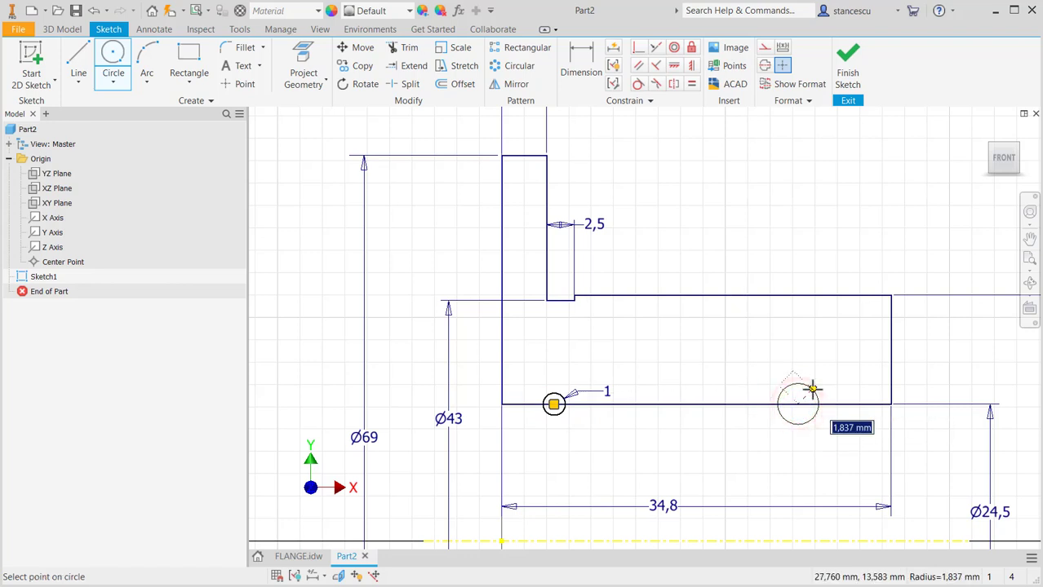
{"action": "right_click", "coordinate": [813, 389]}
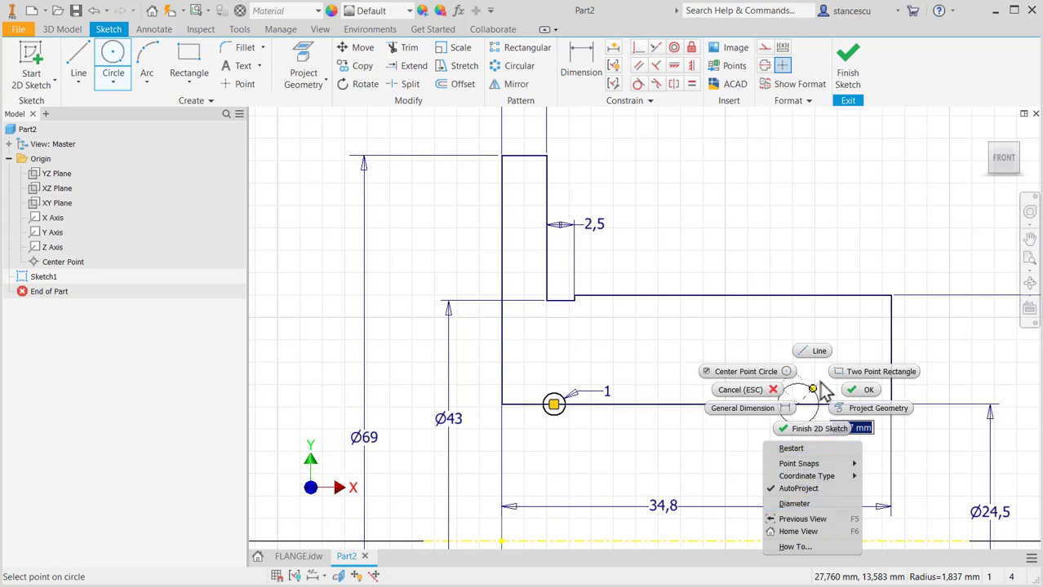
{"action": "key", "text": "Escape"}
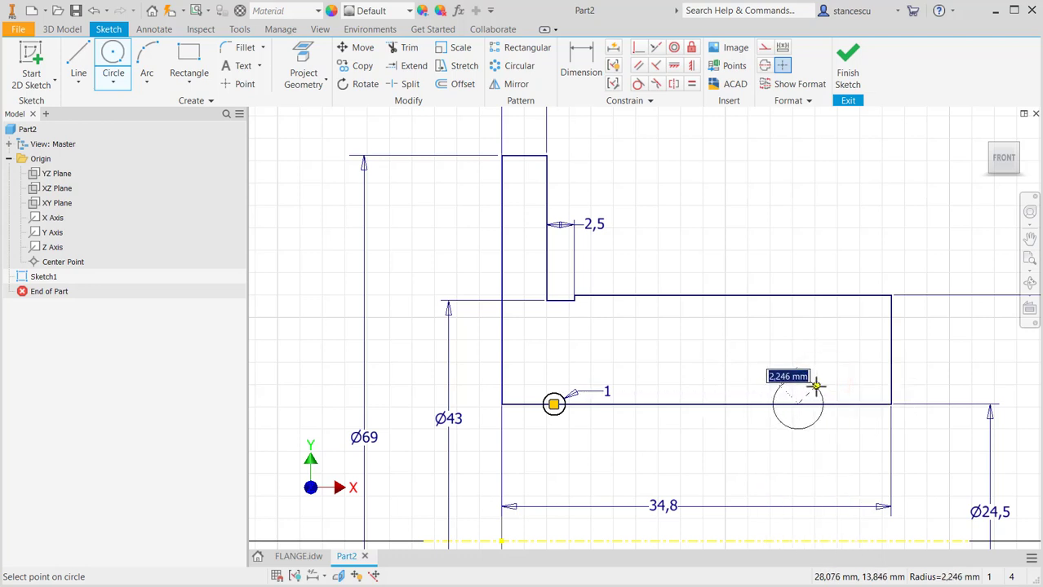
{"action": "type", "text": "1"}
{"action": "key", "text": "Return"}
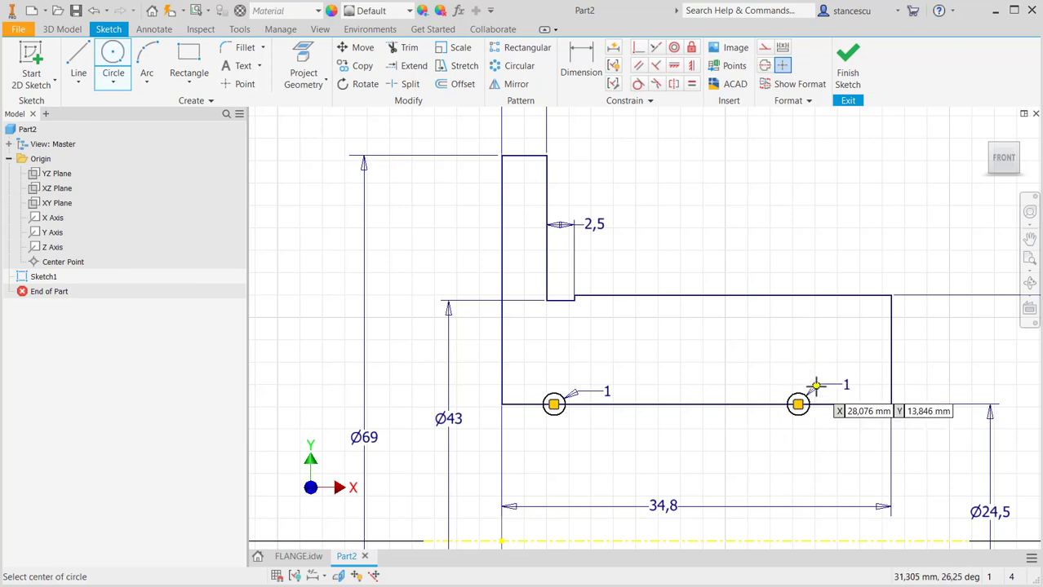
- Dimension the second groove circle 2.5 mm from the vertical end edge opposite the flange
{"action": "left_click", "coordinate": [586, 59]}
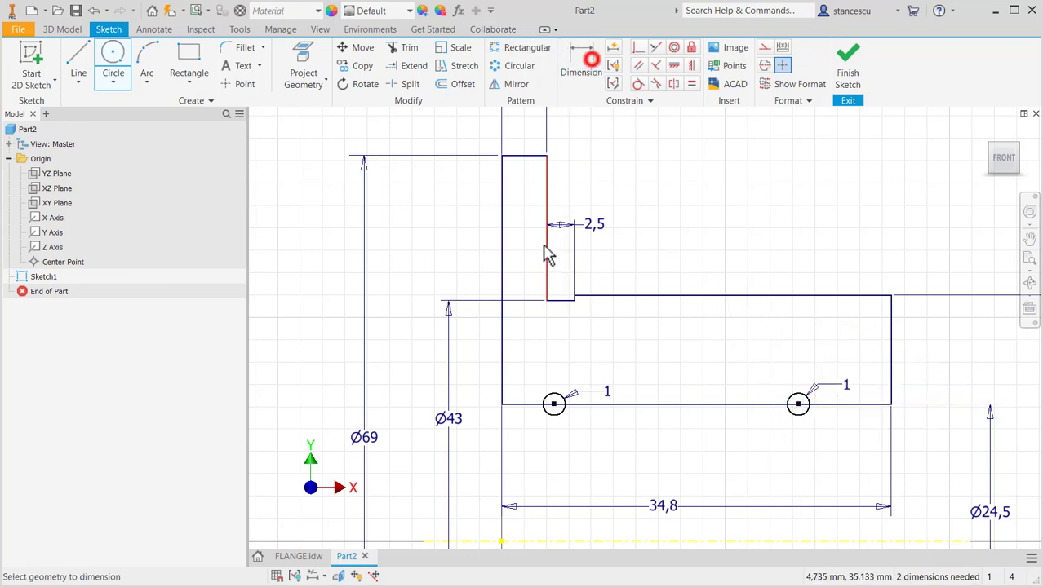
{"action": "left_click", "coordinate": [804, 415]}
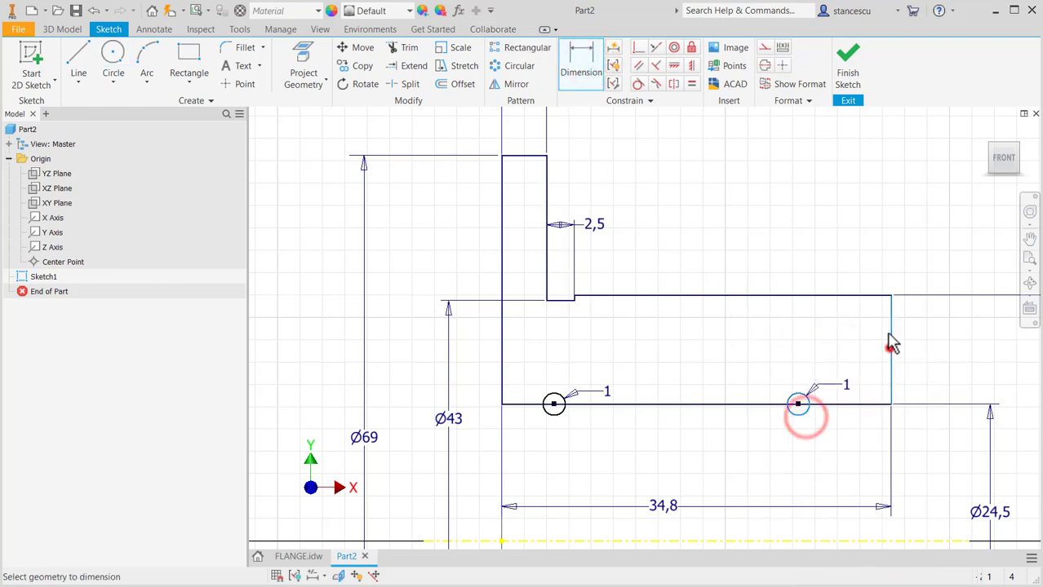
{"action": "left_click", "coordinate": [888, 349]}
{"action": "left_click", "coordinate": [855, 225]}
{"action": "type", "text": "2"}
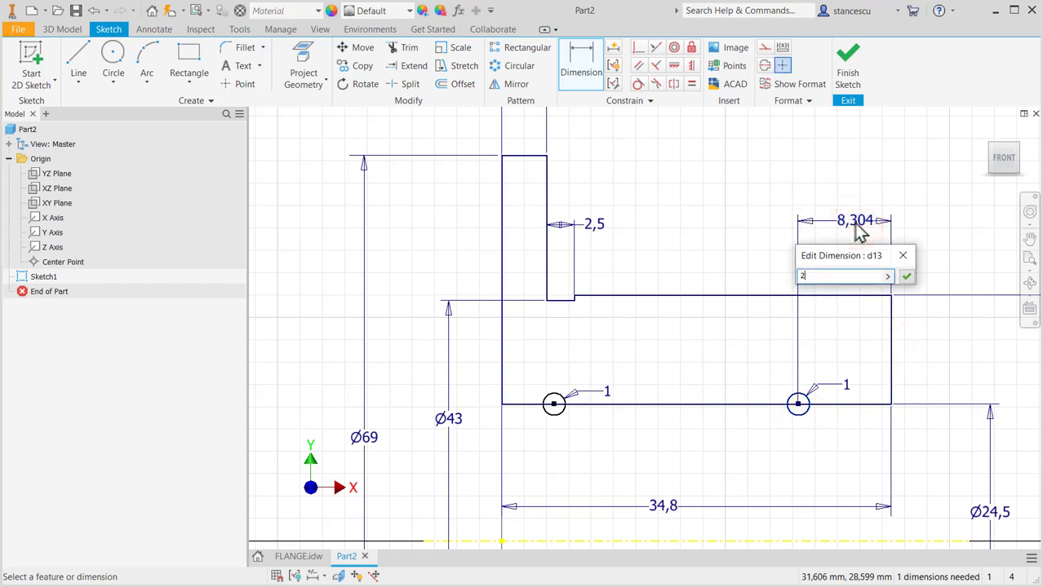
{"action": "type", "text": ".5"}
{"action": "key", "text": "Return"}
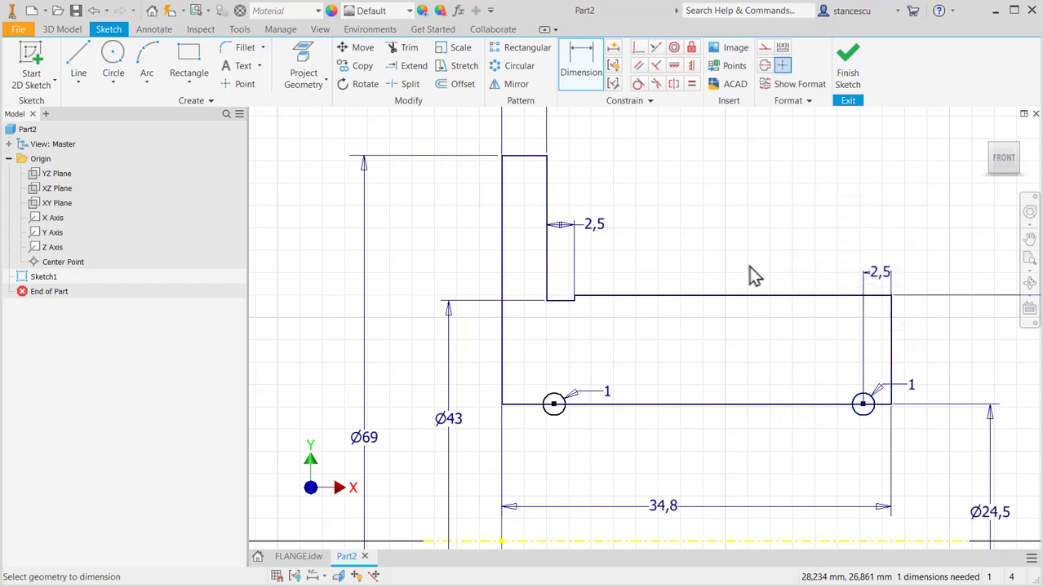
- Dimension the flange-side groove circle 2.5 mm from the flange's outer vertical face
{"action": "left_click", "coordinate": [553, 393]}
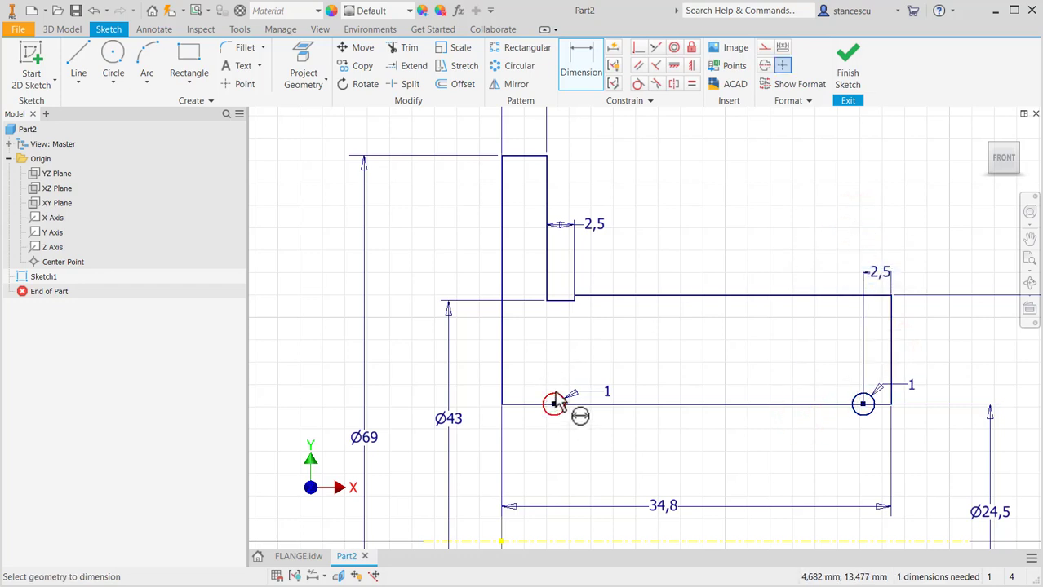
{"action": "left_click", "coordinate": [498, 375]}
{"action": "left_click", "coordinate": [527, 344]}
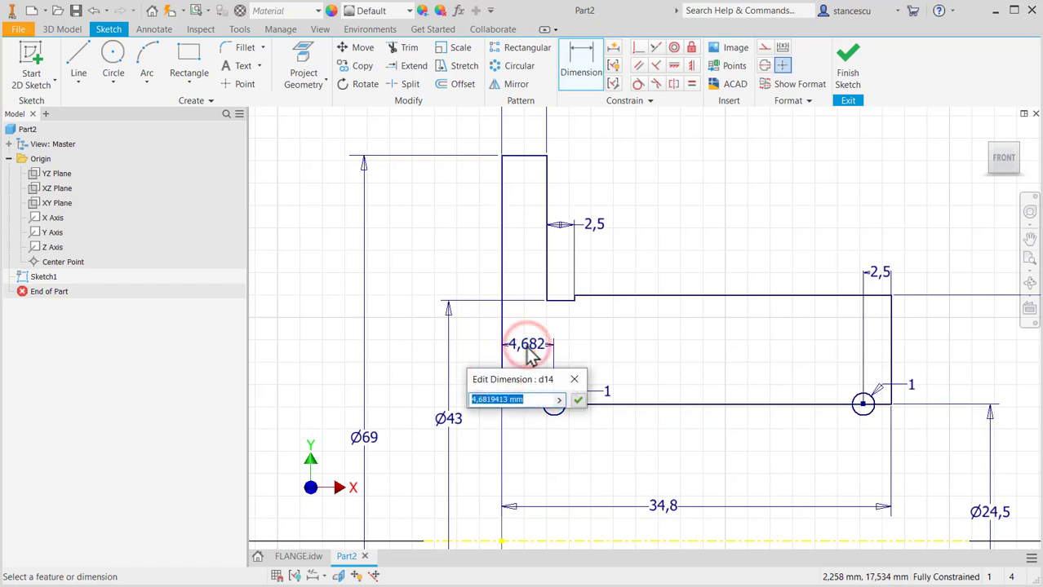
{"action": "type", "text": "2.5"}
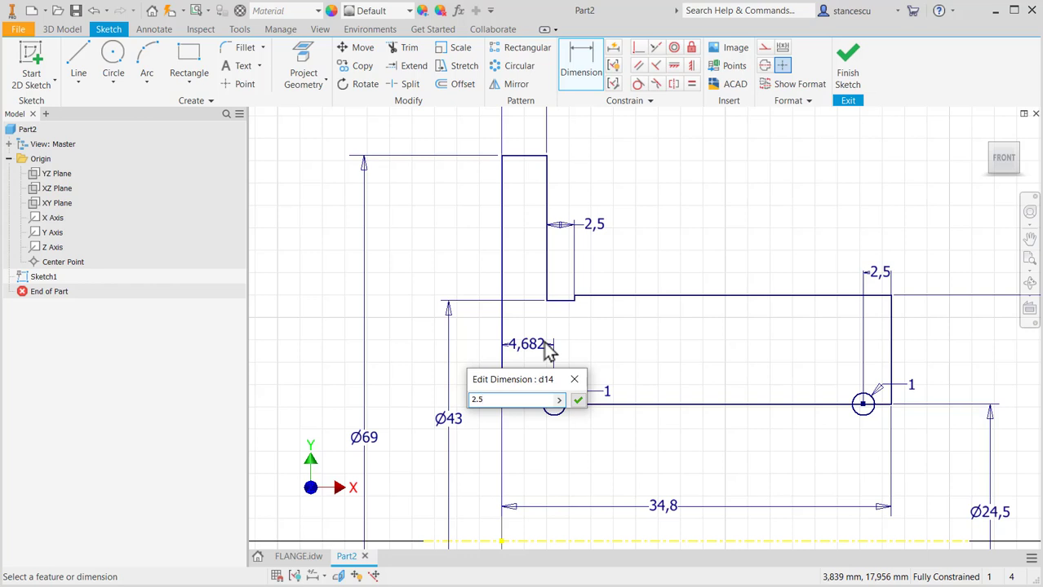
{"action": "key", "text": "Return"}
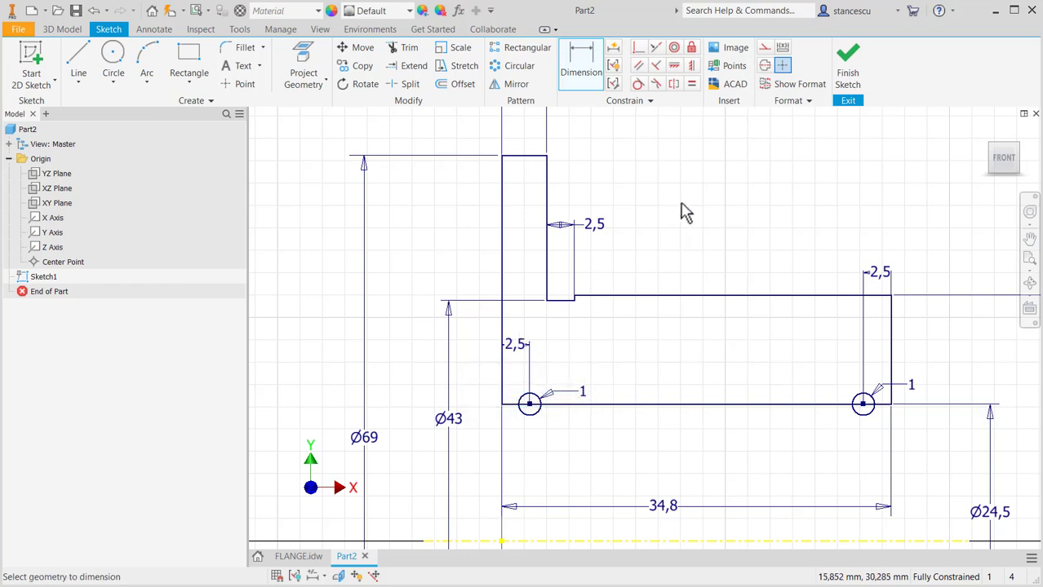
{"action": "key", "text": "Escape"}
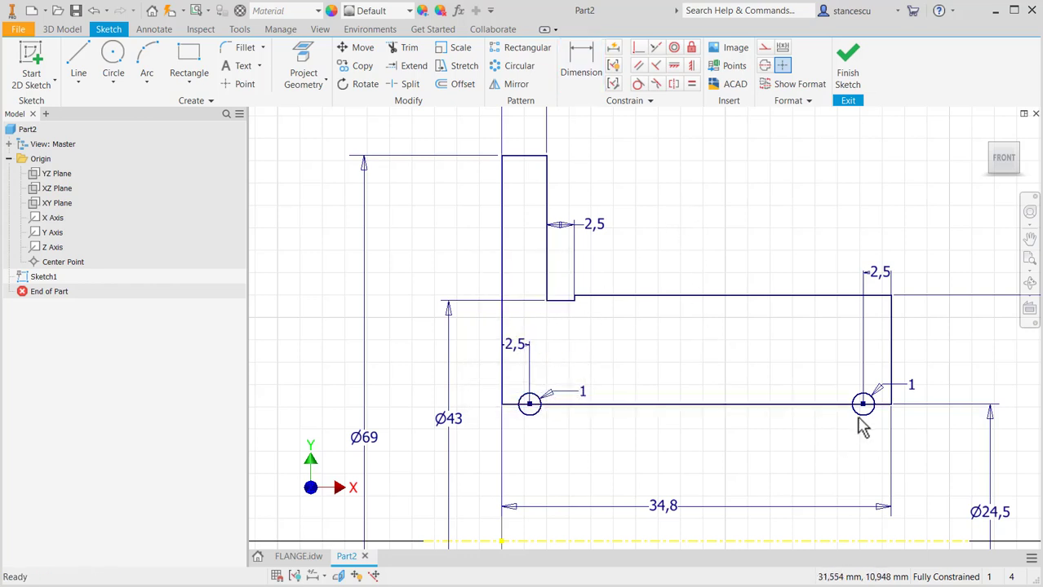
{"action": "left_click_drag", "start_coordinate": [861, 417], "coordinate": [865, 426]}
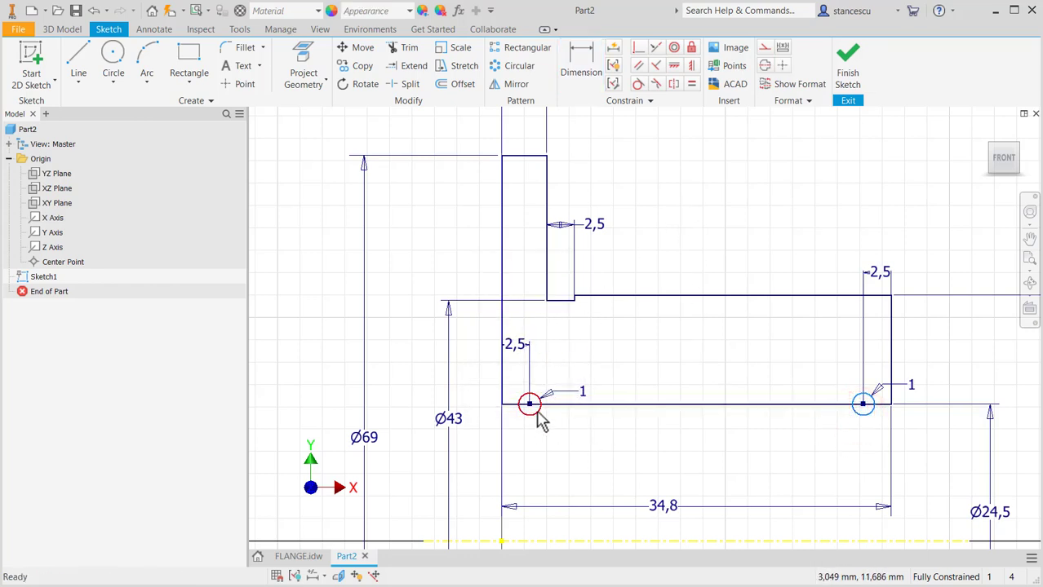
{"action": "left_click_drag", "start_coordinate": [536, 419], "coordinate": [542, 427]}
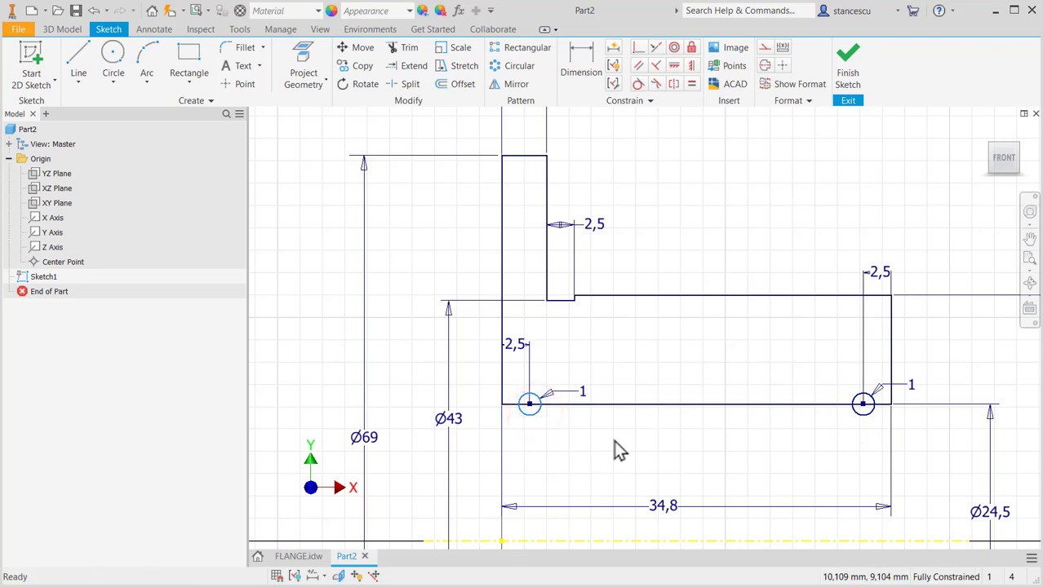
{"action": "left_click", "coordinate": [692, 417]}
{"action": "left_click_drag", "start_coordinate": [686, 412], "coordinate": [686, 400]}
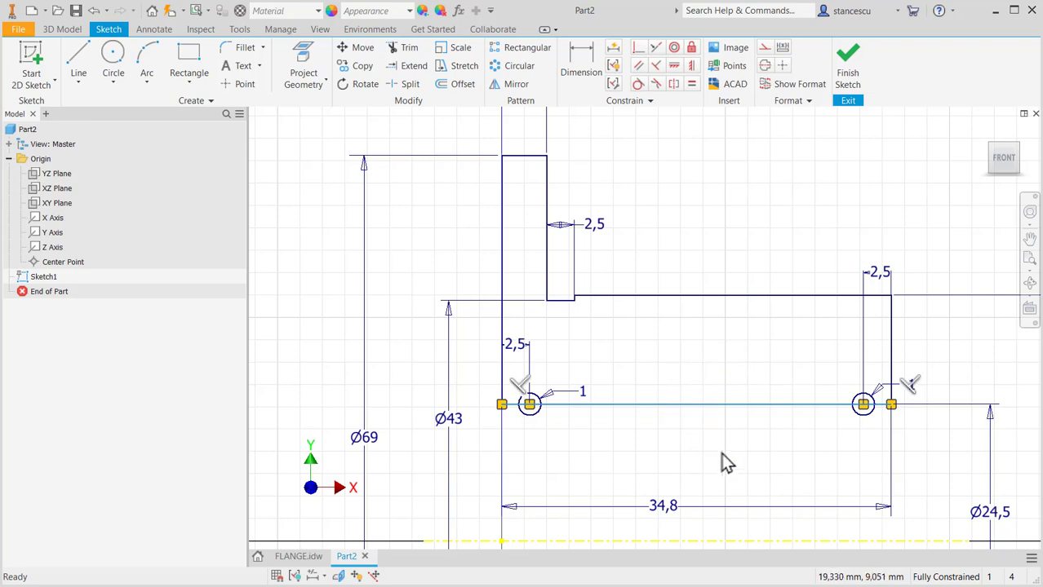
{"action": "left_click", "coordinate": [745, 369]}
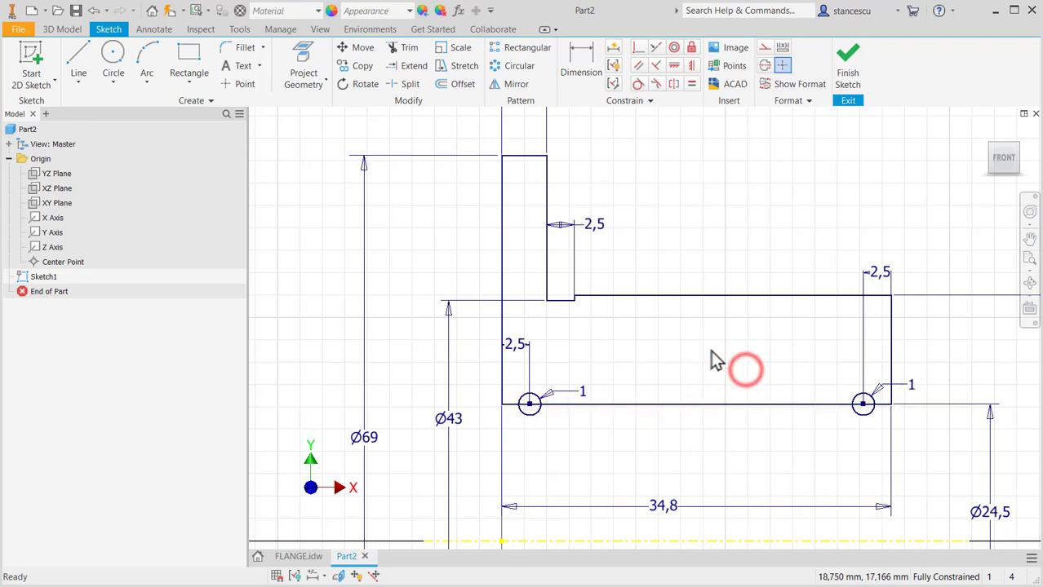
- Trim the bore line inside the flange-side circle and split it at both intersections with the circle at the opposite end
{"action": "left_click", "coordinate": [411, 50]}
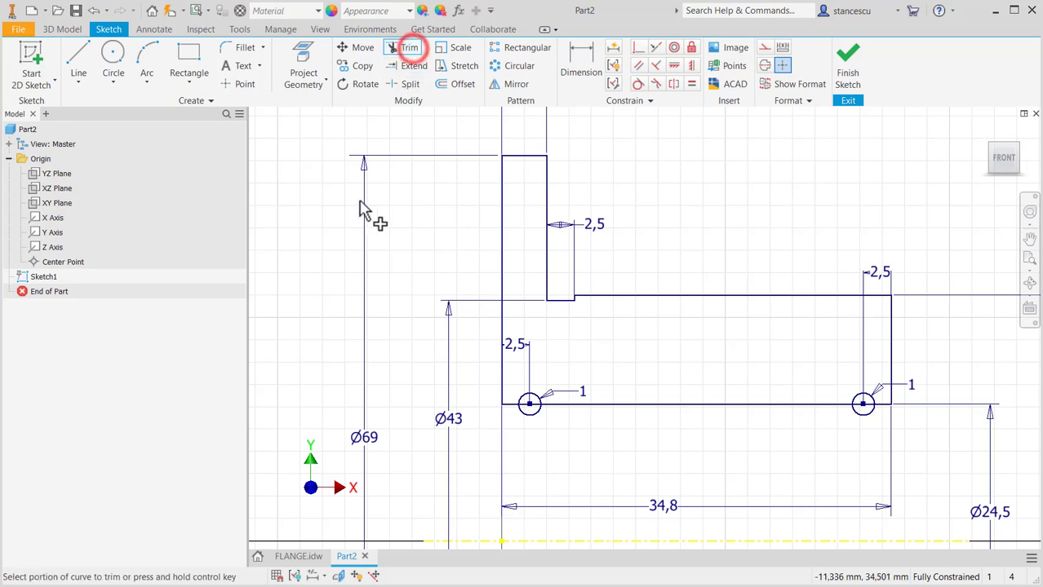
{"action": "left_click", "coordinate": [534, 412]}
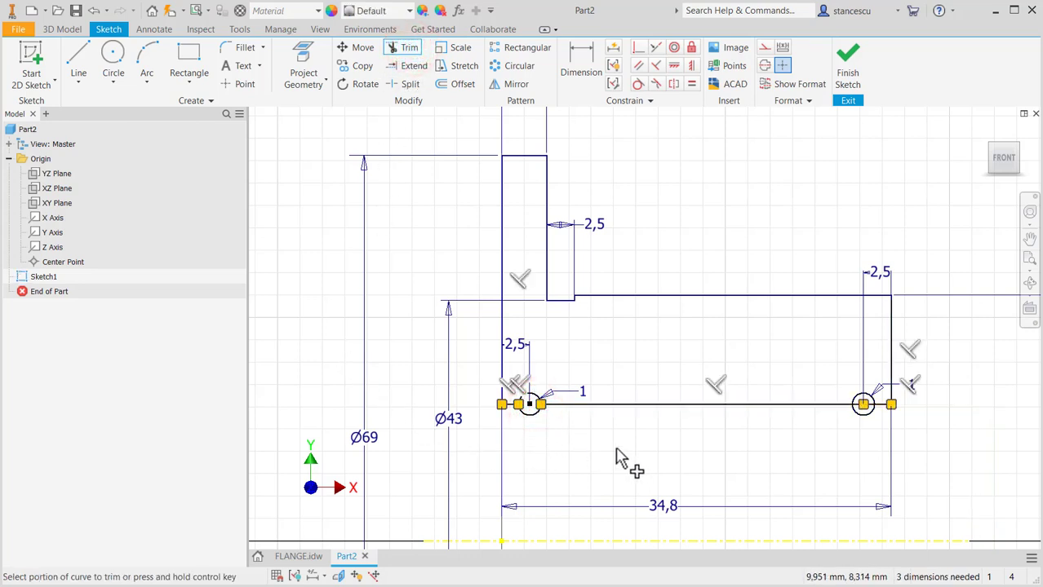
{"action": "left_click", "coordinate": [408, 84]}
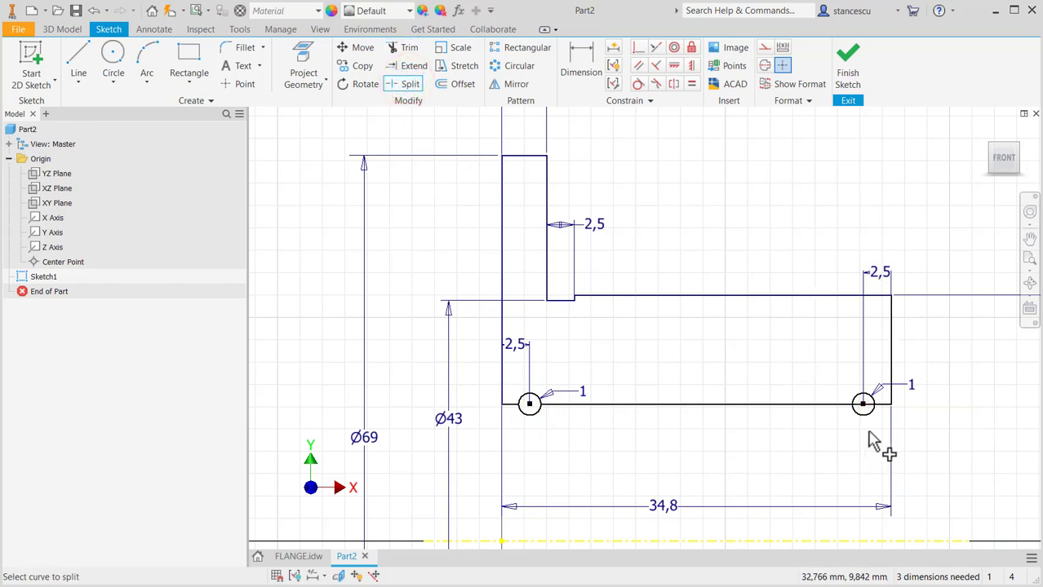
{"action": "scroll", "coordinate": [867, 447], "scroll_direction": "down", "scroll_amount": 3}
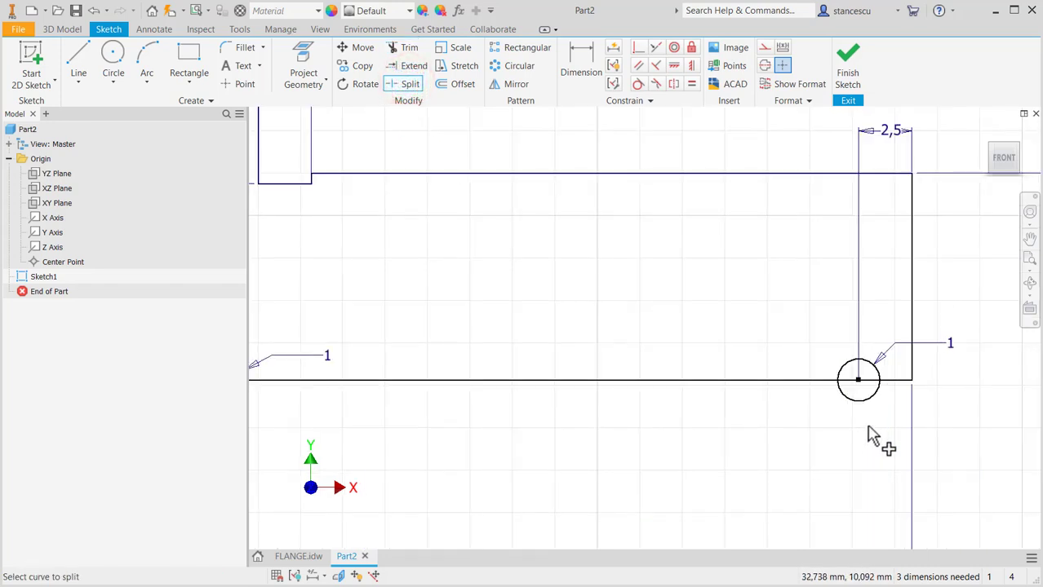
{"action": "left_click", "coordinate": [819, 382]}
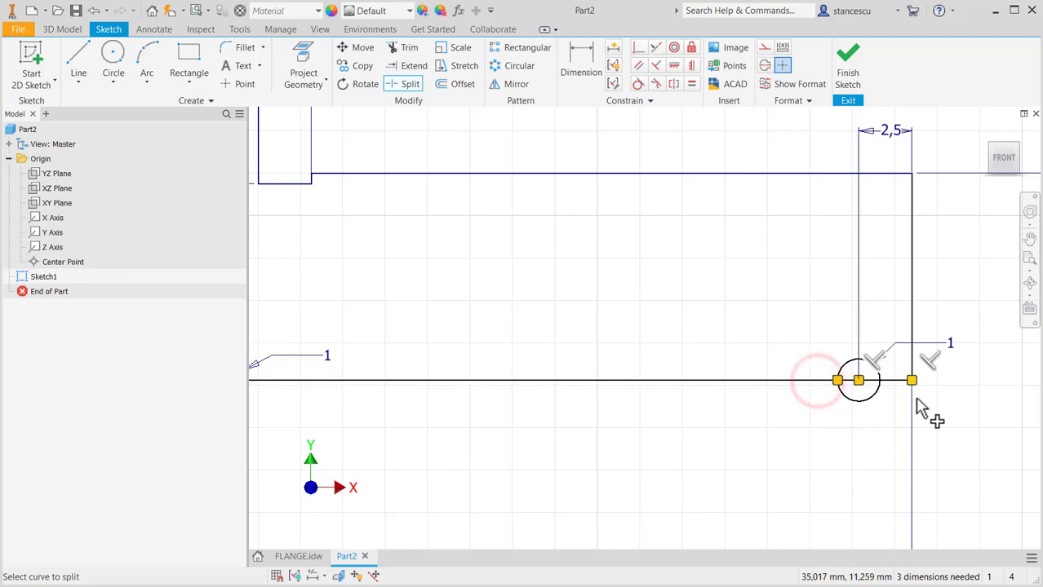
{"action": "left_click", "coordinate": [892, 389]}
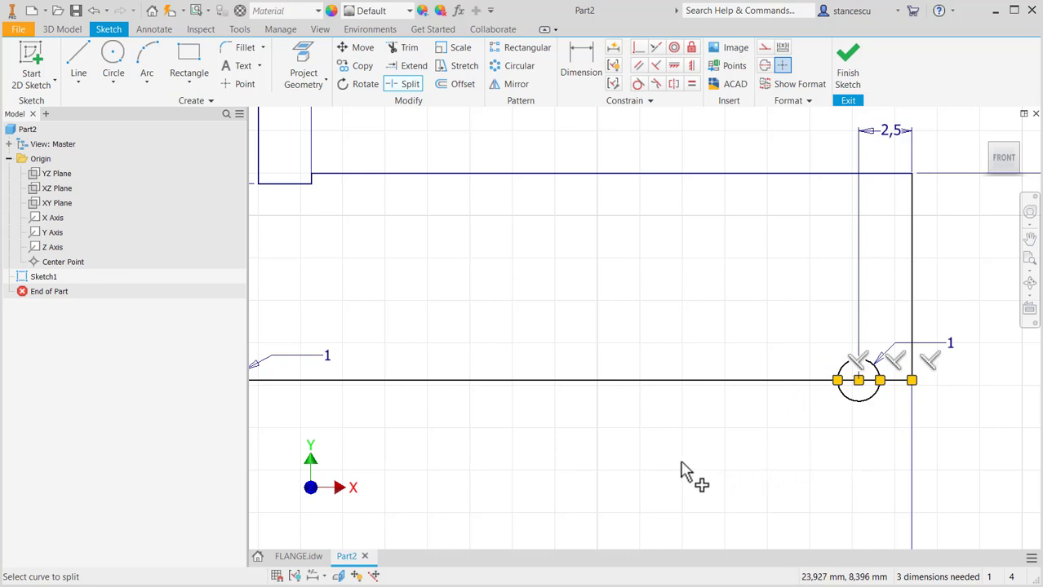
{"action": "mouse_move", "coordinate": [691, 477]}
{"action": "middle_mouse_down"}
{"action": "mouse_move", "coordinate": [799, 466]}
{"action": "mouse_move", "coordinate": [770, 464]}
{"action": "middle_mouse_up"}
{"action": "key", "text": "Escape"}
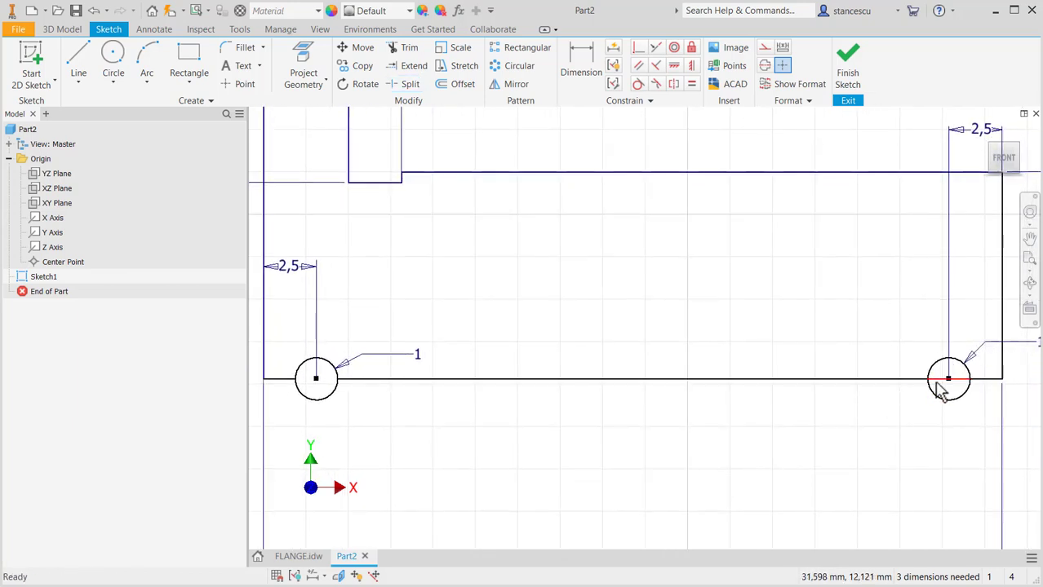
- Convert the split bore line segment inside the circle opposite the flange to construction geometry
{"action": "left_click", "coordinate": [941, 387]}
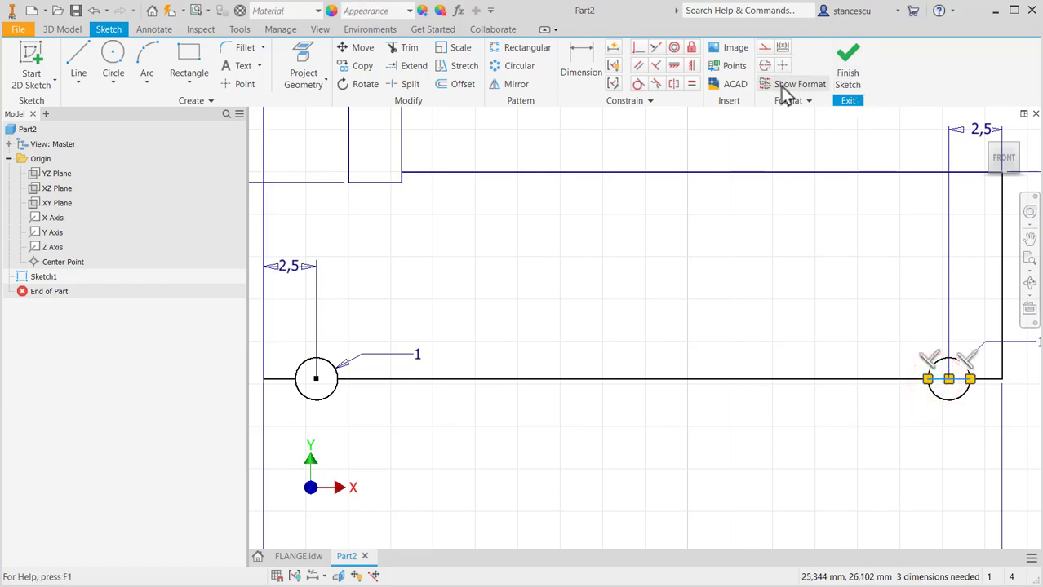
{"action": "left_click", "coordinate": [763, 48]}
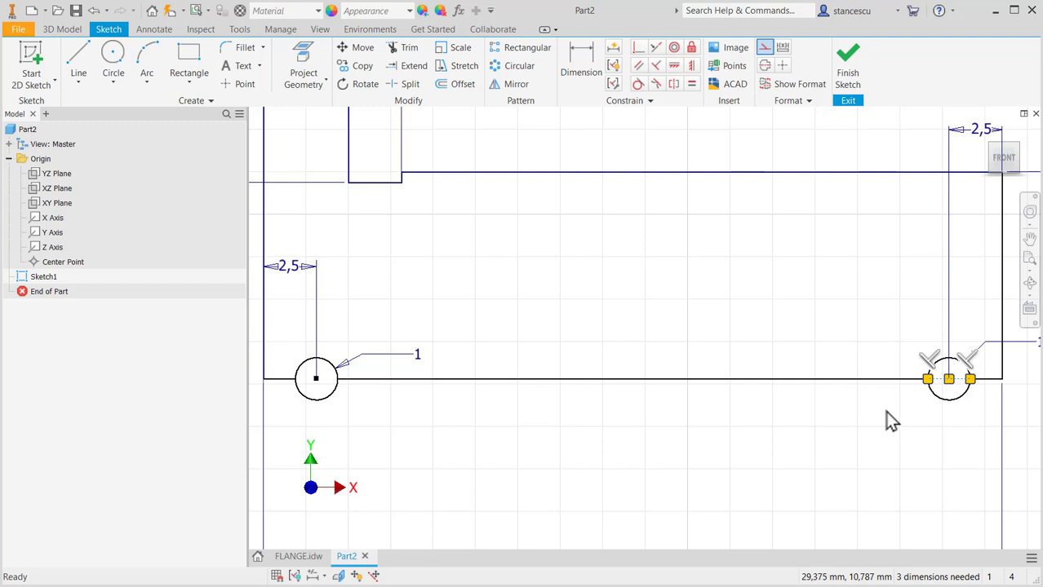
{"action": "key", "text": "Escape"}
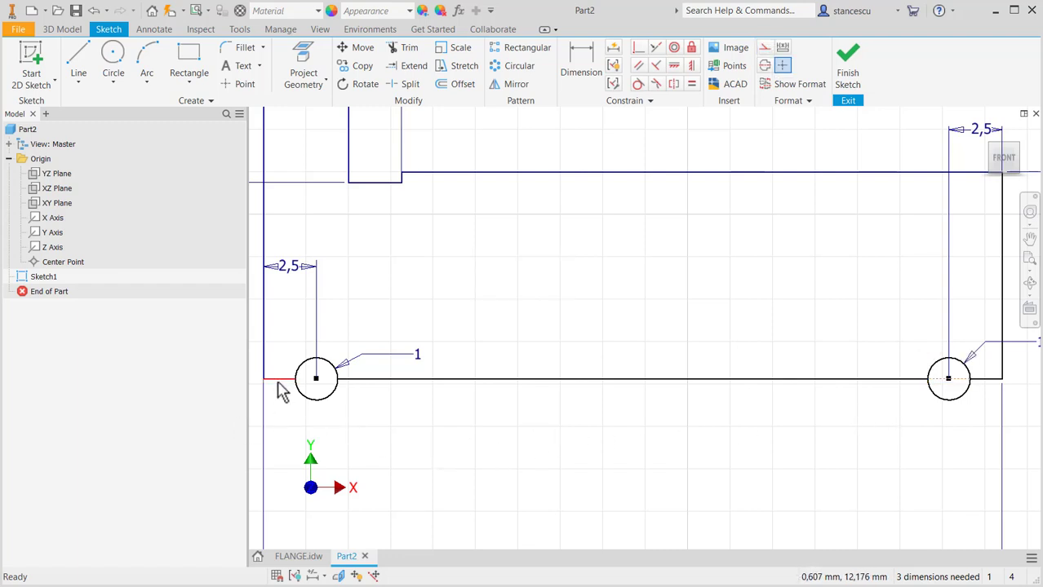
{"action": "mouse_move", "coordinate": [493, 417]}
{"action": "middle_mouse_down"}
{"action": "mouse_move", "coordinate": [498, 337]}
{"action": "mouse_move", "coordinate": [497, 361]}
{"action": "middle_mouse_up"}
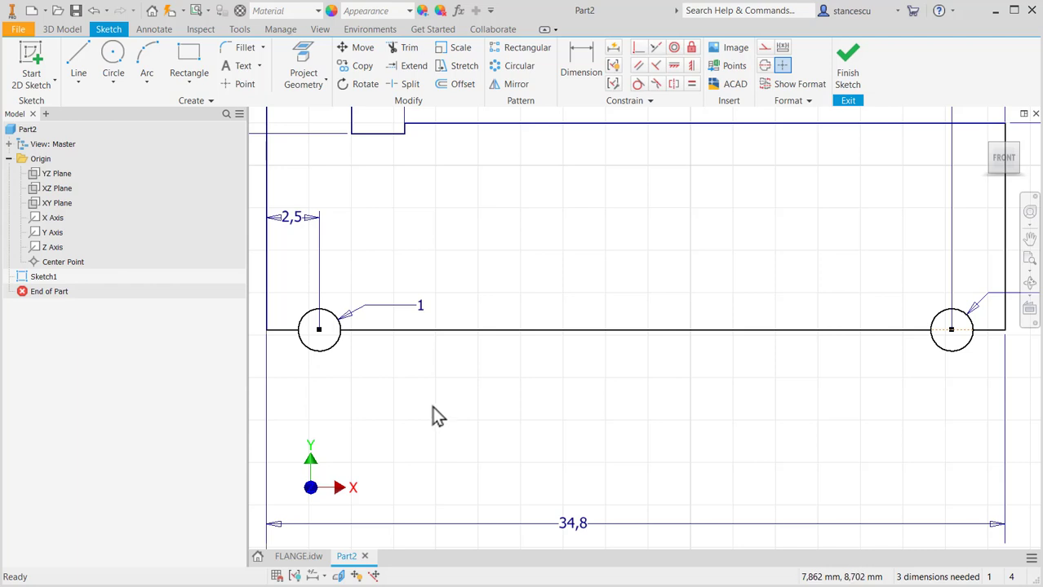
- Undo the trimming, splitting and construction conversion applied to the bore line at both groove circles
{"action": "middle_click_drag", "start_coordinate": [658, 415], "coordinate": [657, 335]}
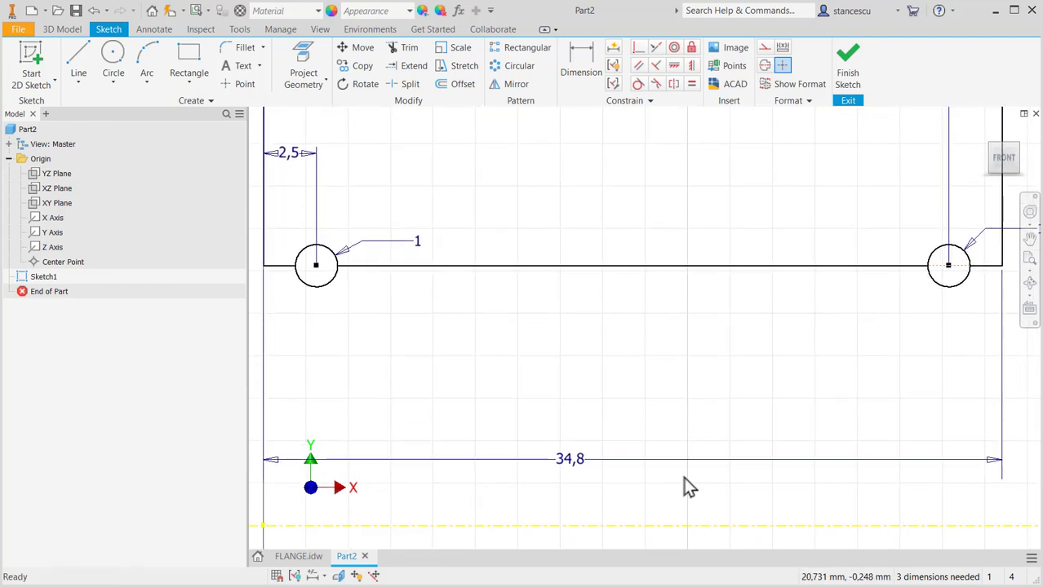
{"action": "middle_click_drag", "start_coordinate": [625, 370], "coordinate": [632, 374]}
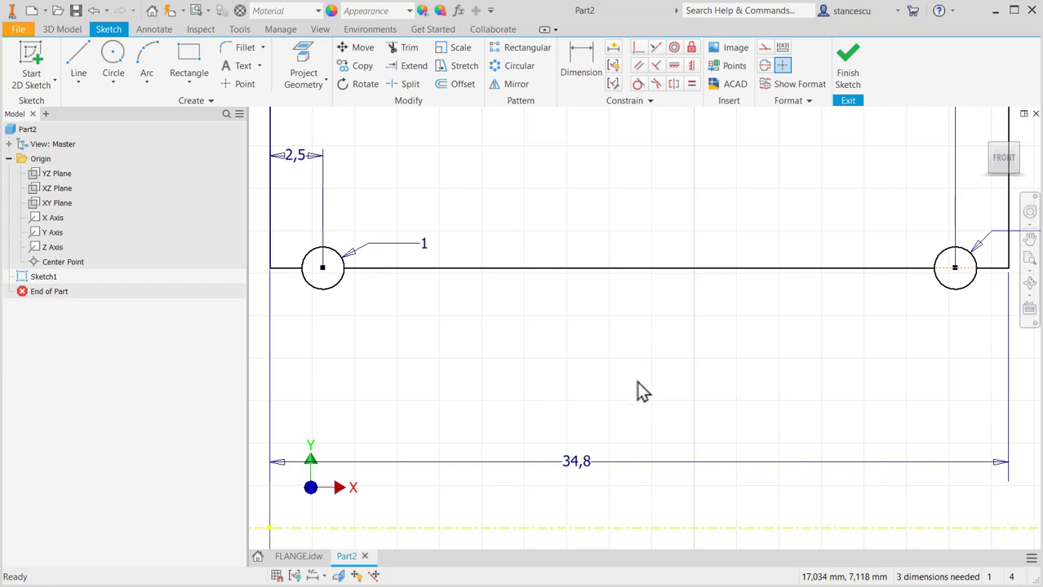
{"action": "key", "text": "ctrl+z"}
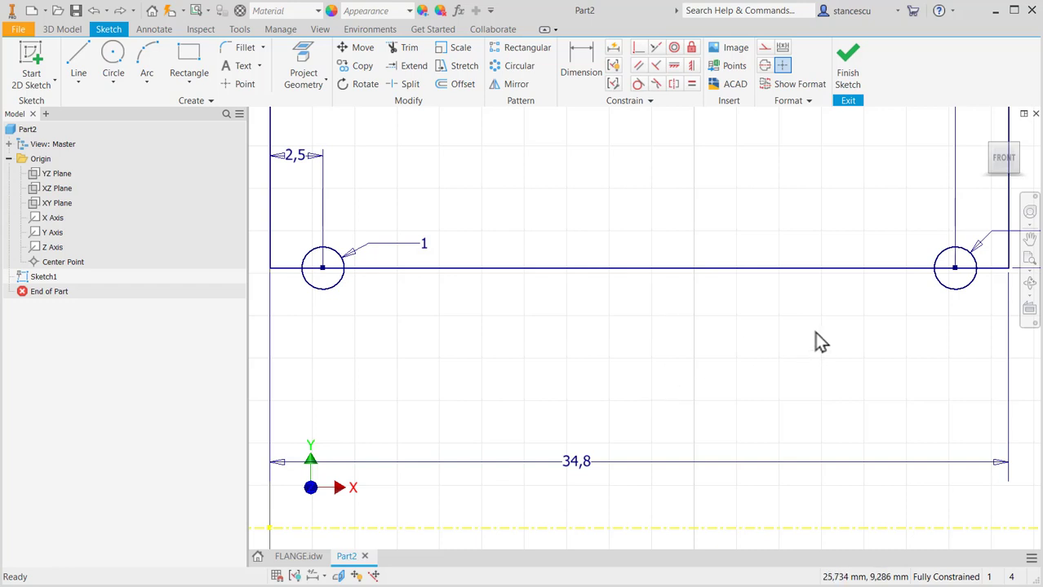
{"action": "scroll", "coordinate": [814, 341], "scroll_direction": "up", "scroll_amount": 4}
{"action": "scroll", "coordinate": [783, 346], "scroll_direction": "down", "scroll_amount": 5}
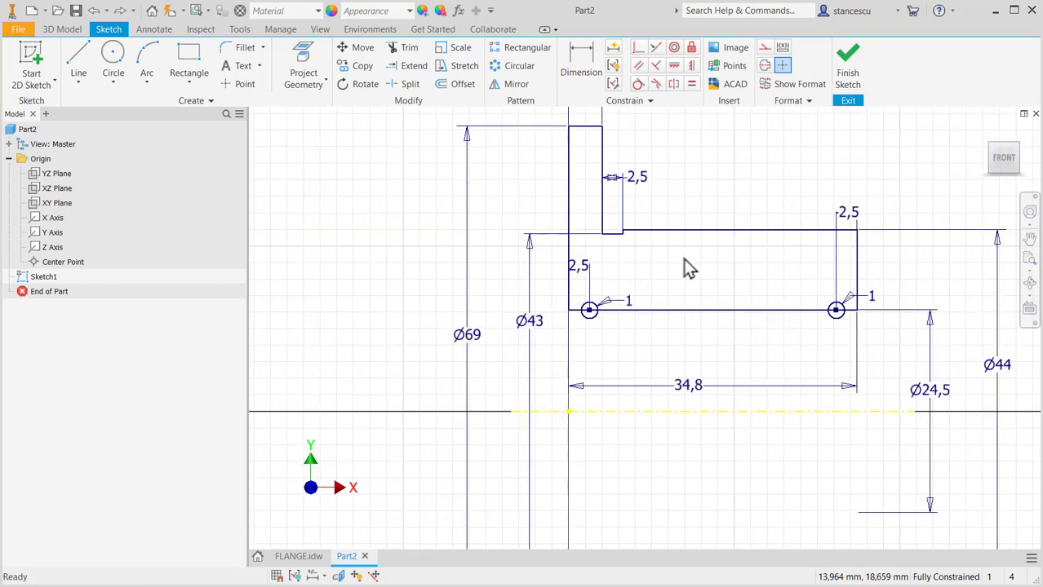
- Try to trim the bore line inside the flange-side groove circle, and undo the trim
{"action": "left_click", "coordinate": [410, 47]}
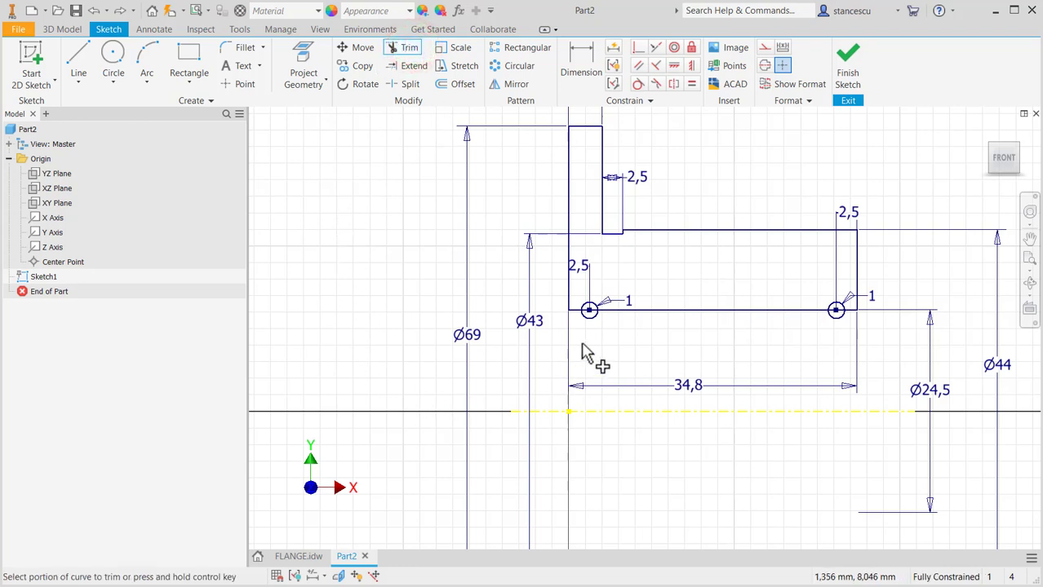
{"action": "middle_click_drag", "start_coordinate": [531, 354], "coordinate": [510, 356]}
{"action": "scroll", "coordinate": [562, 354], "scroll_direction": "up", "scroll_amount": 2}
{"action": "mouse_move", "coordinate": [588, 339]}
{"action": "middle_mouse_down"}
{"action": "mouse_move", "coordinate": [333, 366]}
{"action": "mouse_move", "coordinate": [357, 365]}
{"action": "middle_mouse_up"}
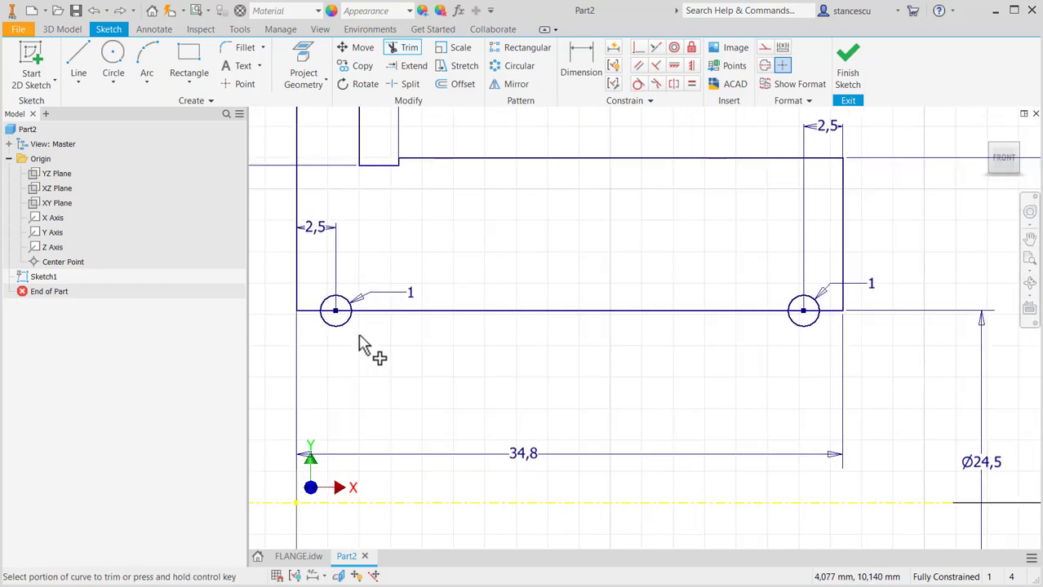
{"action": "left_click", "coordinate": [347, 313]}
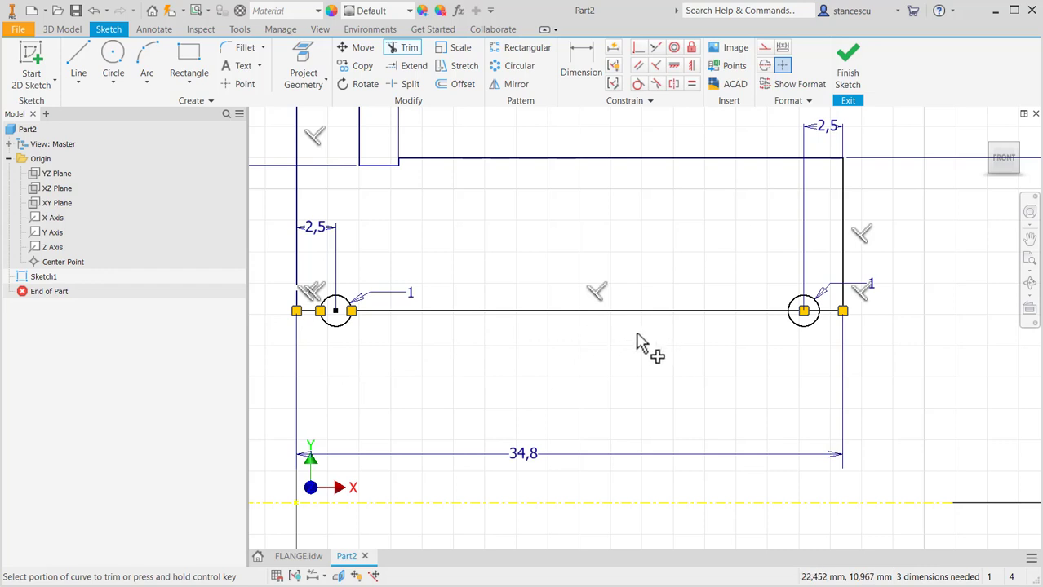
{"action": "key", "text": "ctrl+z"}
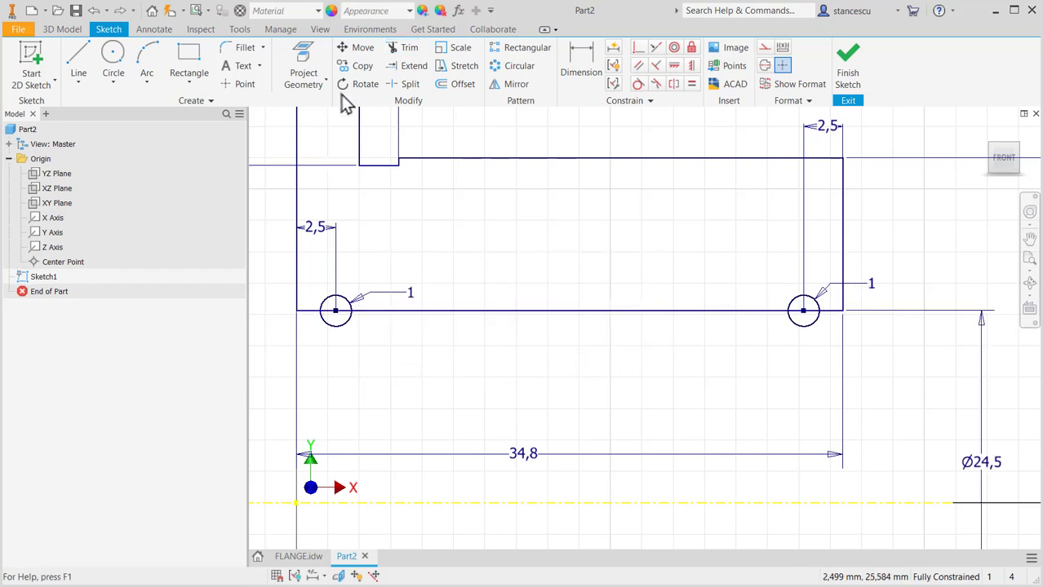
- Split the bore line at both intersections with the flange-side circle and at the inner intersection with the opposite circle
{"action": "left_click", "coordinate": [406, 86]}
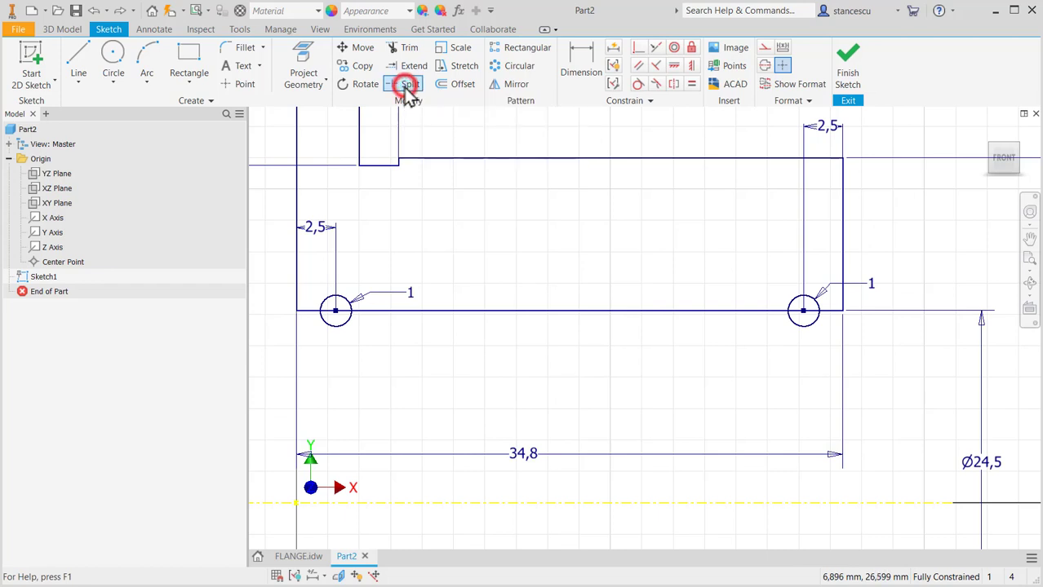
{"action": "left_click", "coordinate": [330, 318]}
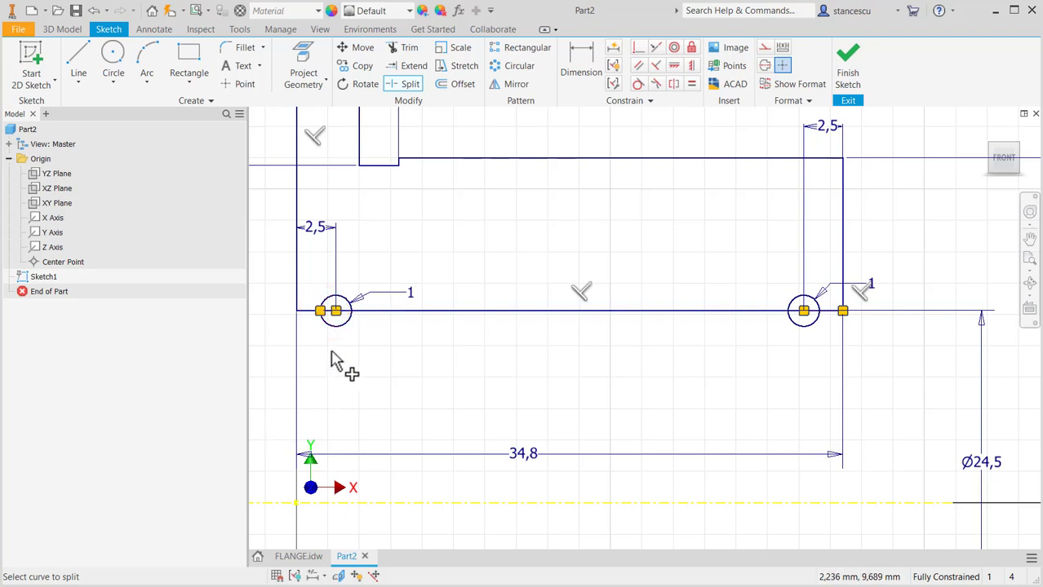
{"action": "left_click", "coordinate": [370, 311]}
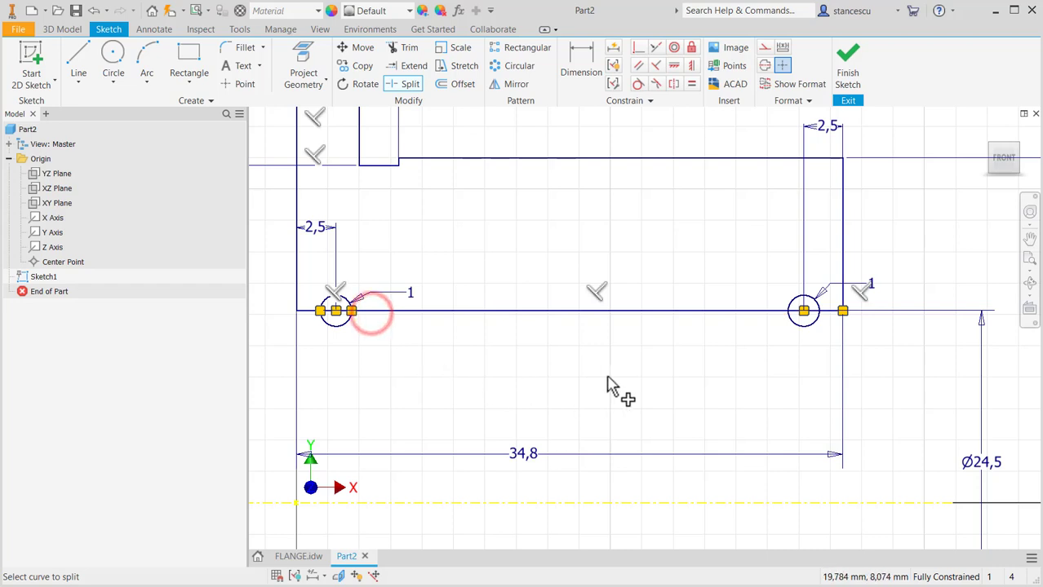
{"action": "left_click", "coordinate": [777, 311]}
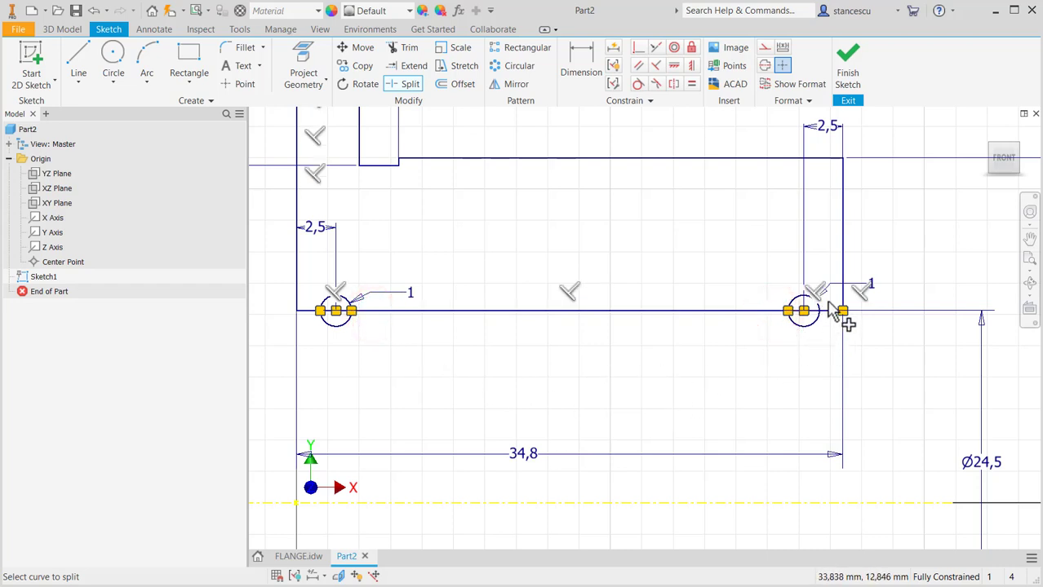
{"action": "key", "text": "Escape"}
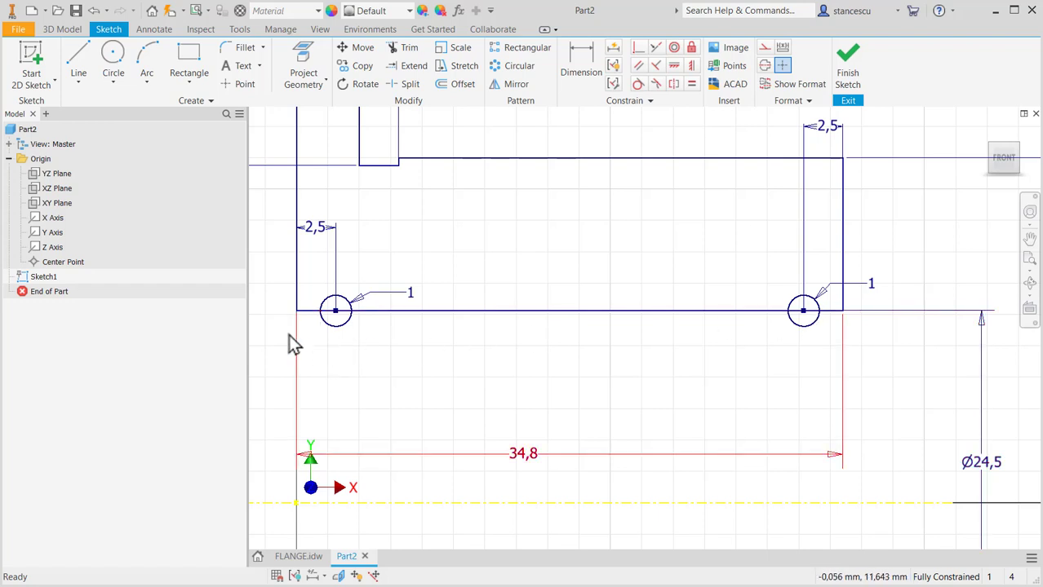
- Convert the bore line segments inside the flange-side groove circle to construction geometry
{"action": "scroll", "coordinate": [354, 331], "scroll_direction": "up", "scroll_amount": 5}
{"action": "scroll", "coordinate": [555, 377], "scroll_direction": "down", "scroll_amount": 5}
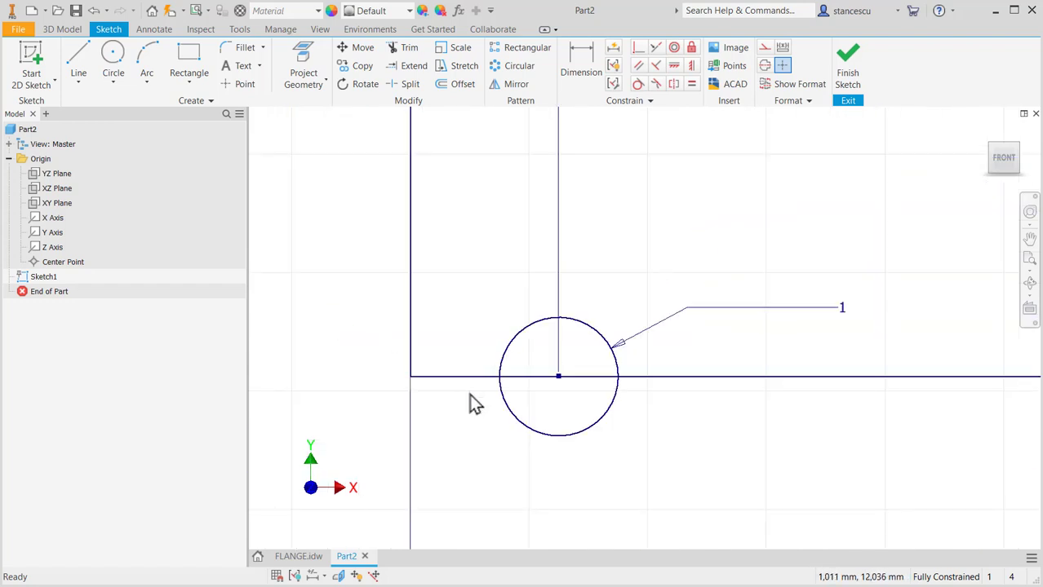
{"action": "left_click_drag", "start_coordinate": [467, 354], "coordinate": [668, 412]}
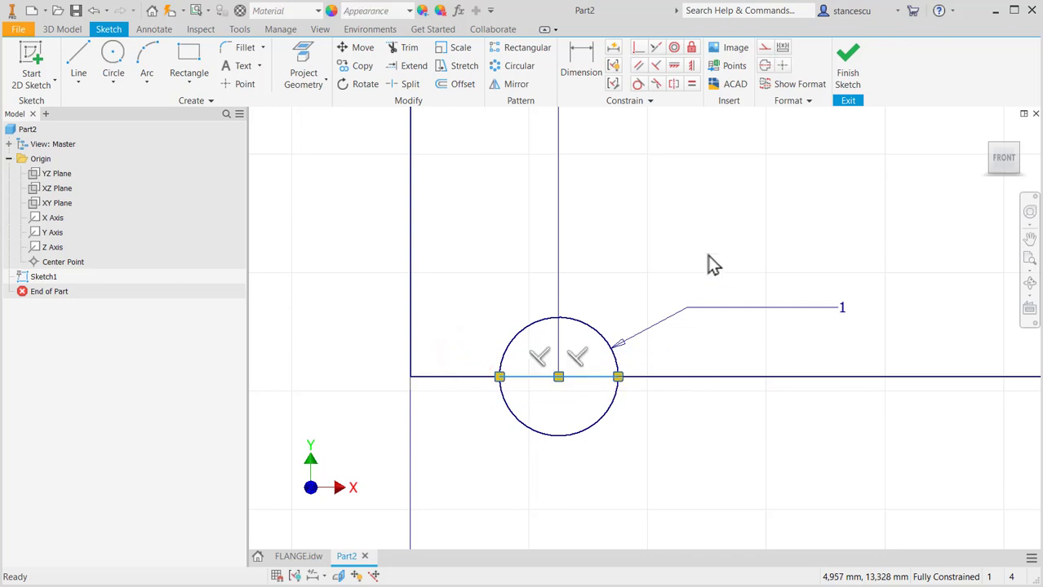
{"action": "left_click", "coordinate": [767, 47]}
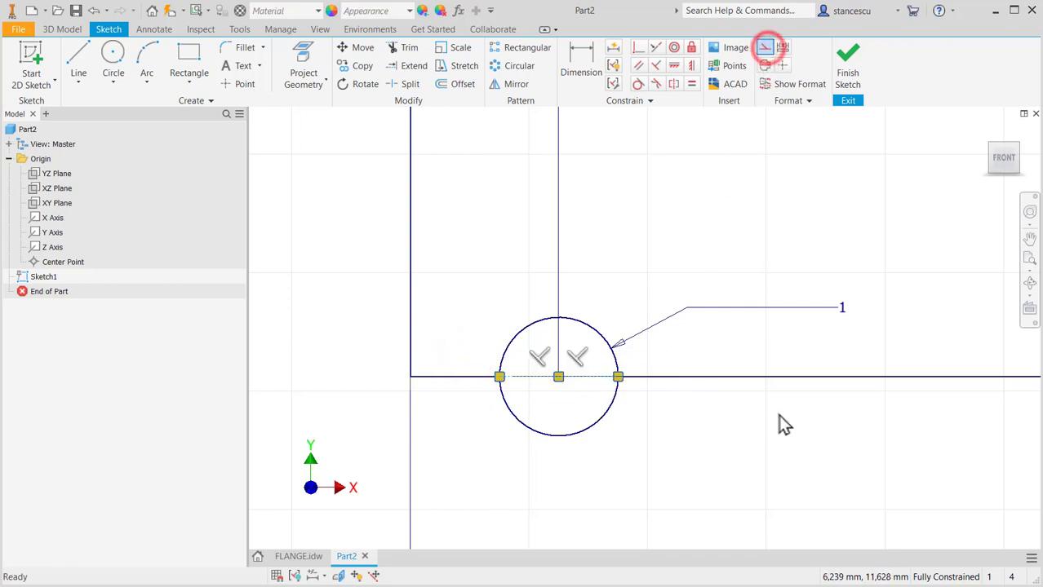
{"action": "scroll", "coordinate": [876, 444], "scroll_direction": "down", "scroll_amount": 4}
{"action": "middle_click_drag", "start_coordinate": [876, 445], "coordinate": [262, 412]}
{"action": "middle_click_drag", "start_coordinate": [801, 422], "coordinate": [500, 409]}
{"action": "middle_click_drag", "start_coordinate": [724, 417], "coordinate": [746, 389]}
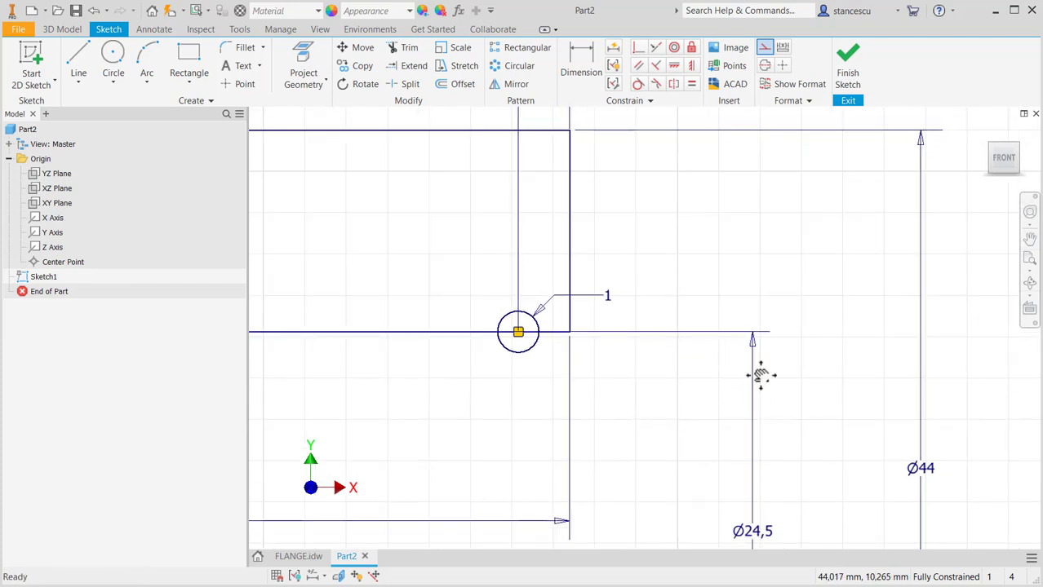
{"action": "left_click", "coordinate": [485, 320]}
{"action": "key", "text": "Escape"}
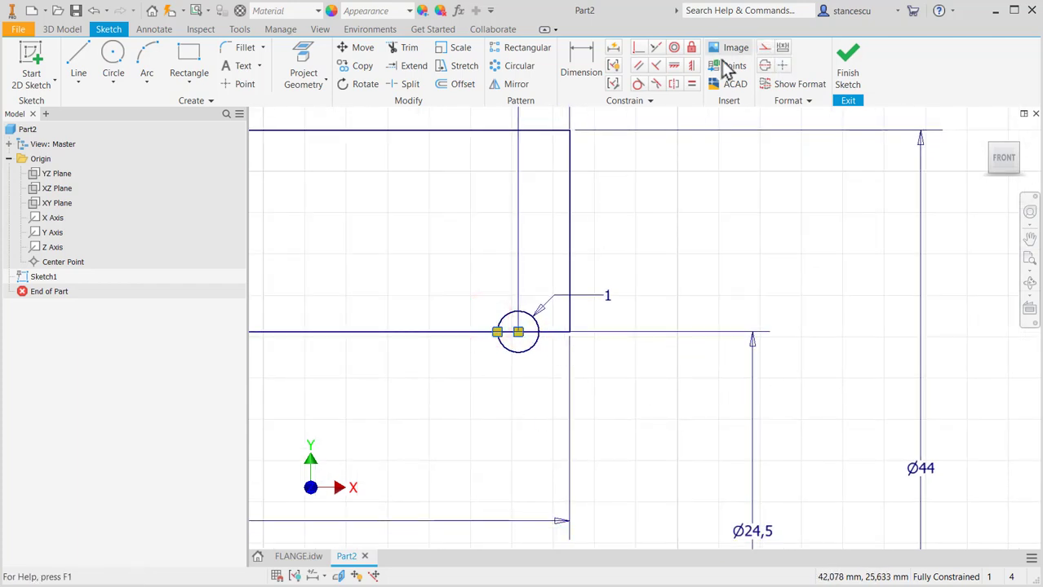
{"action": "left_click", "coordinate": [763, 47]}
{"action": "left_click", "coordinate": [764, 47]}
{"action": "scroll", "coordinate": [539, 359], "scroll_direction": "up", "scroll_amount": 3}
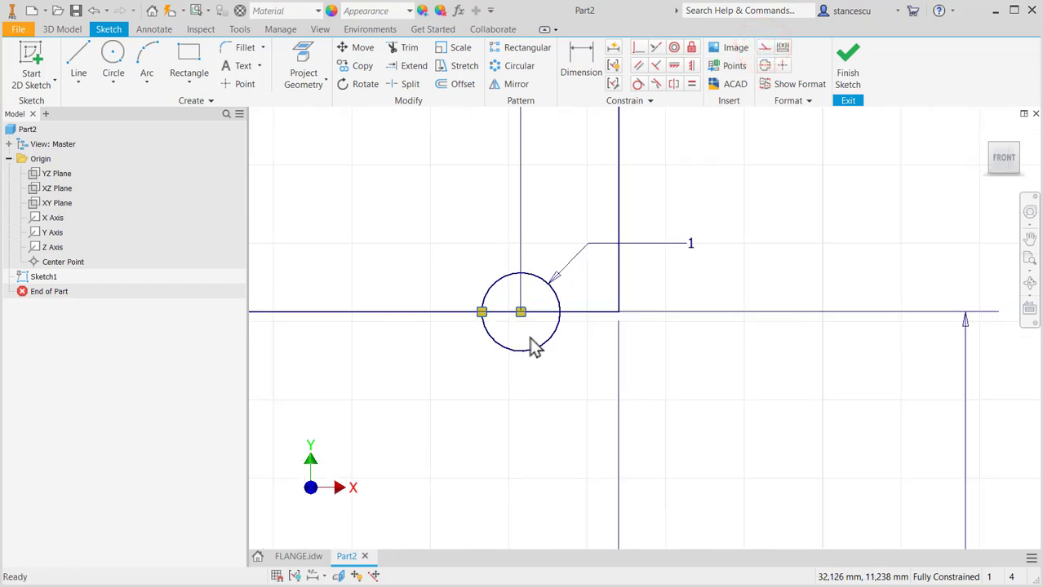
{"action": "left_click", "coordinate": [451, 389]}
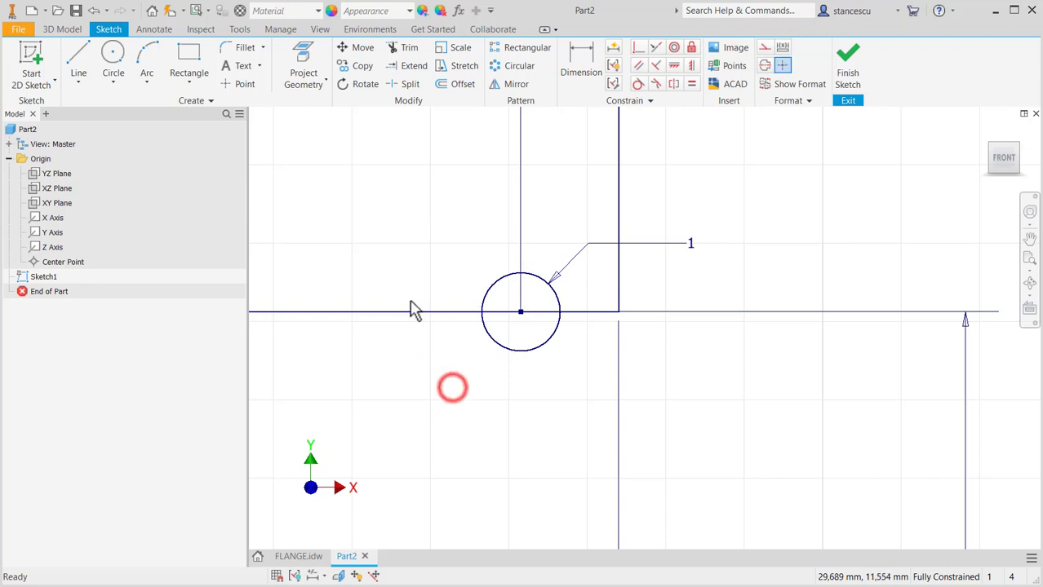
- Split the bore line where it meets the outer side of the groove circle opposite the flange
{"action": "left_click", "coordinate": [411, 85]}
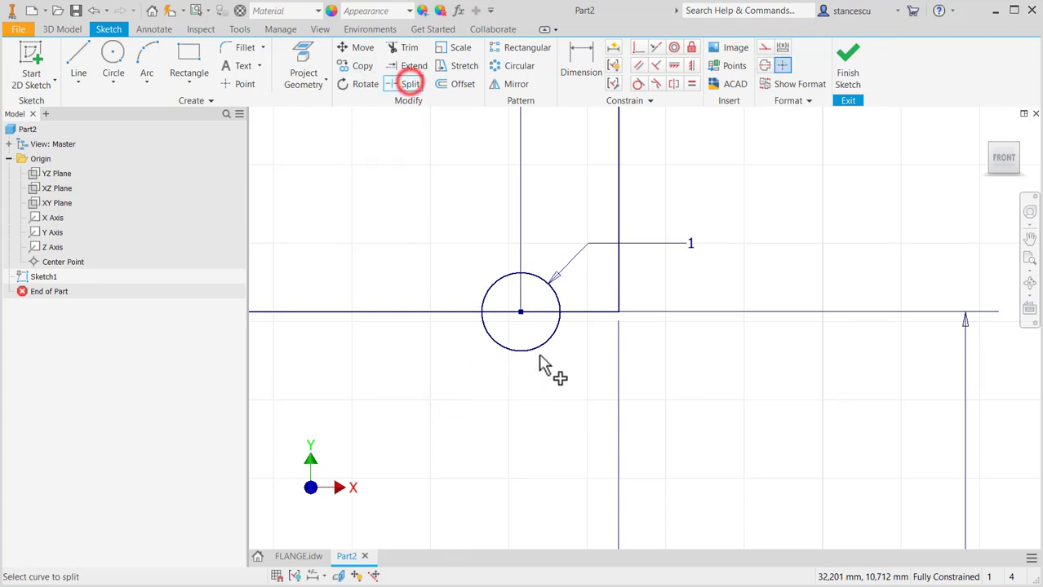
{"action": "left_click", "coordinate": [588, 311]}
{"action": "left_click", "coordinate": [414, 396]}
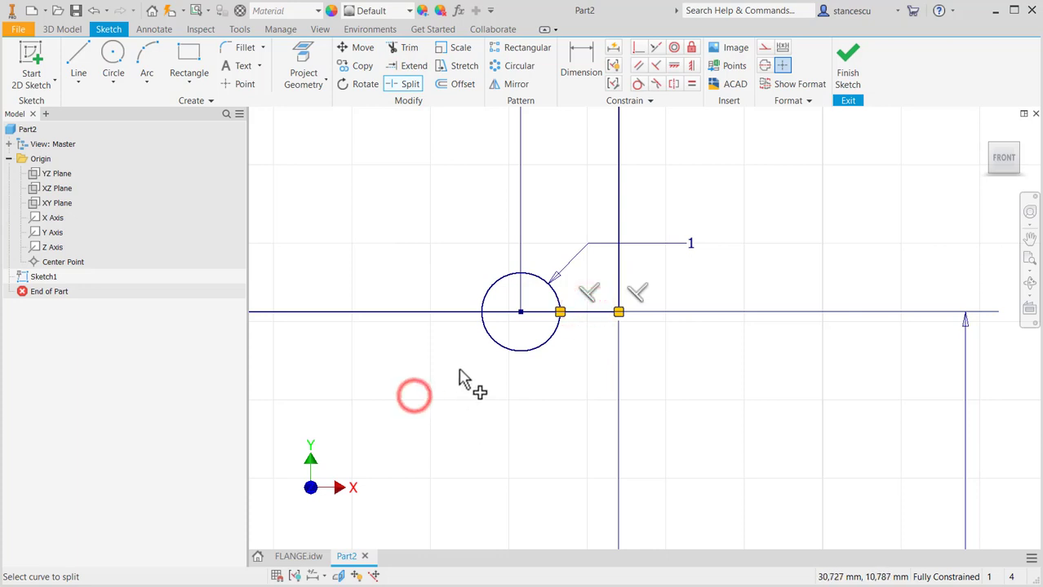
{"action": "key", "text": "Escape"}
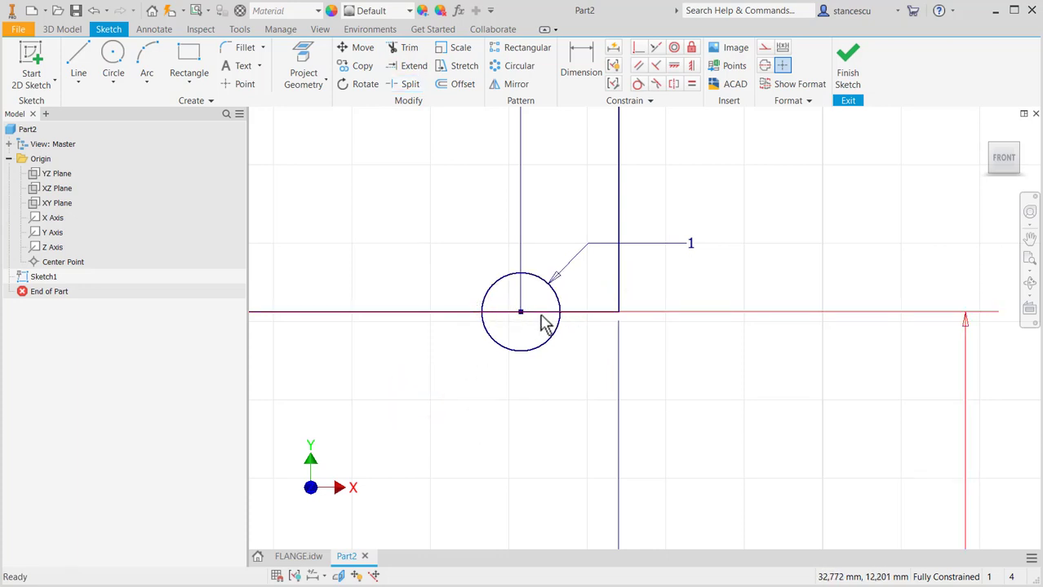
- Convert both bore line segments inside the groove circle opposite the flange to construction geometry
{"action": "left_click", "coordinate": [544, 321]}
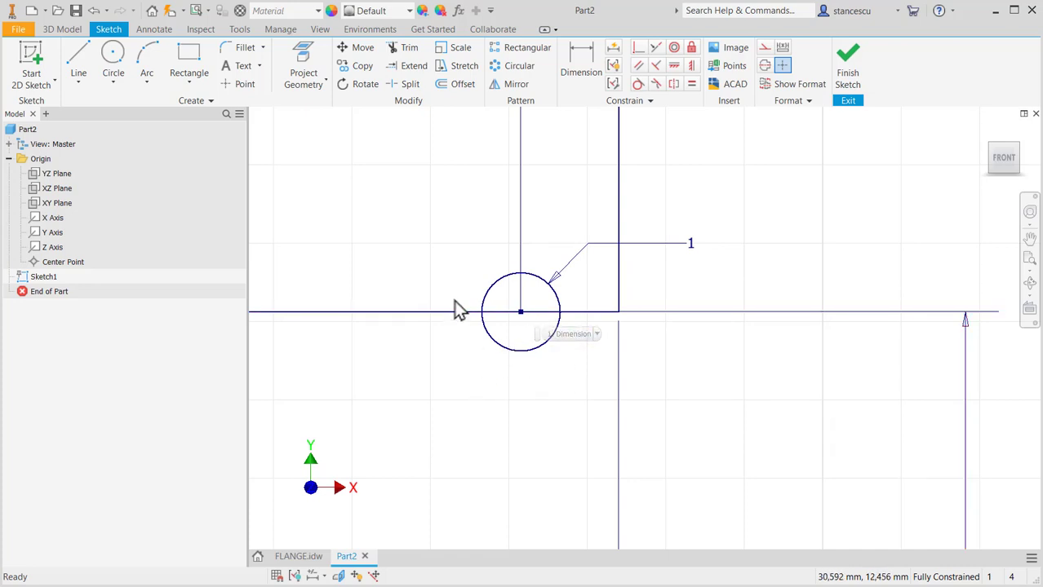
{"action": "left_click_drag", "start_coordinate": [457, 292], "coordinate": [589, 346]}
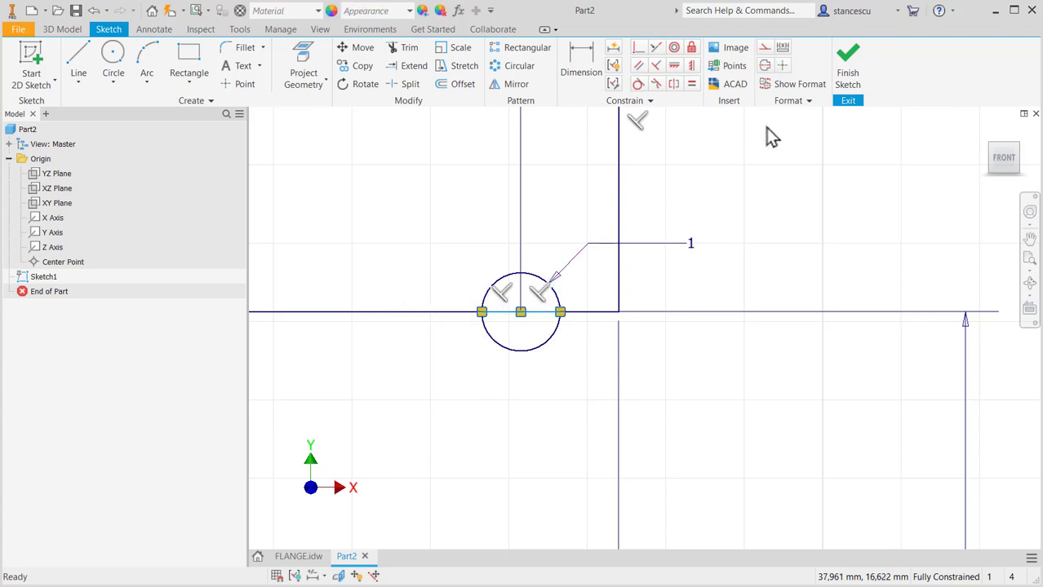
{"action": "left_click", "coordinate": [766, 48]}
{"action": "left_click", "coordinate": [737, 190]}
- Trim the lower halves of both groove circles, leaving semicircular grooves in the bore line
{"action": "scroll", "coordinate": [697, 345], "scroll_direction": "down", "scroll_amount": 5}
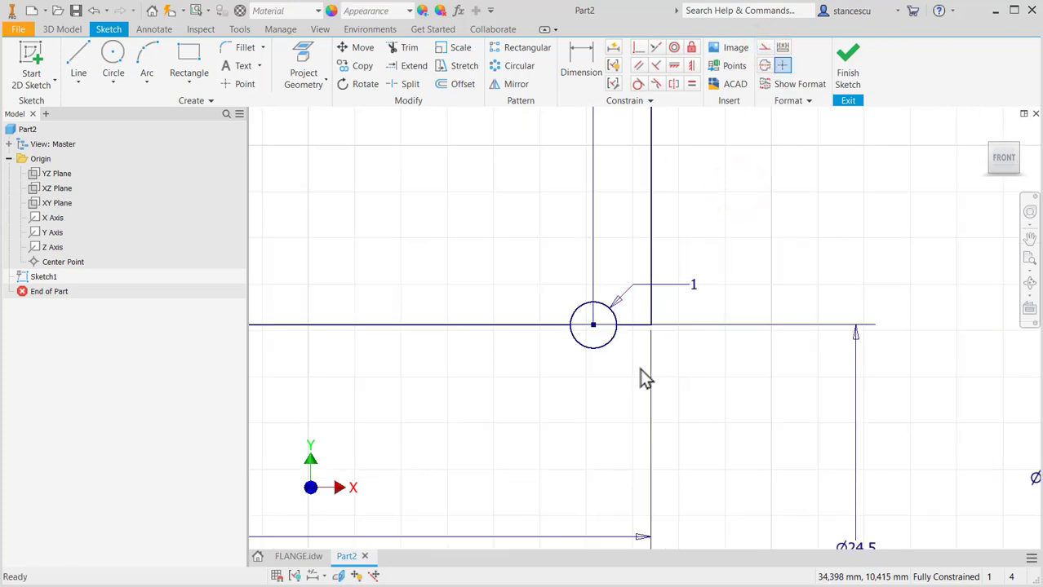
{"action": "mouse_move", "coordinate": [561, 403]}
{"action": "middle_mouse_down"}
{"action": "mouse_move", "coordinate": [696, 354]}
{"action": "mouse_move", "coordinate": [675, 347]}
{"action": "middle_mouse_up"}
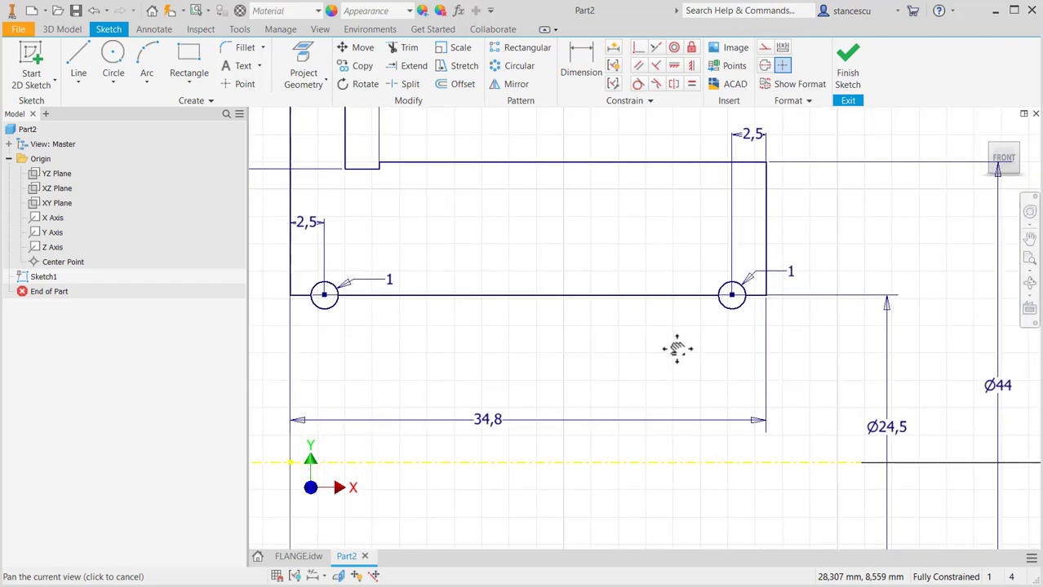
{"action": "left_click", "coordinate": [405, 47]}
{"action": "left_click", "coordinate": [326, 302]}
{"action": "left_click", "coordinate": [731, 309]}
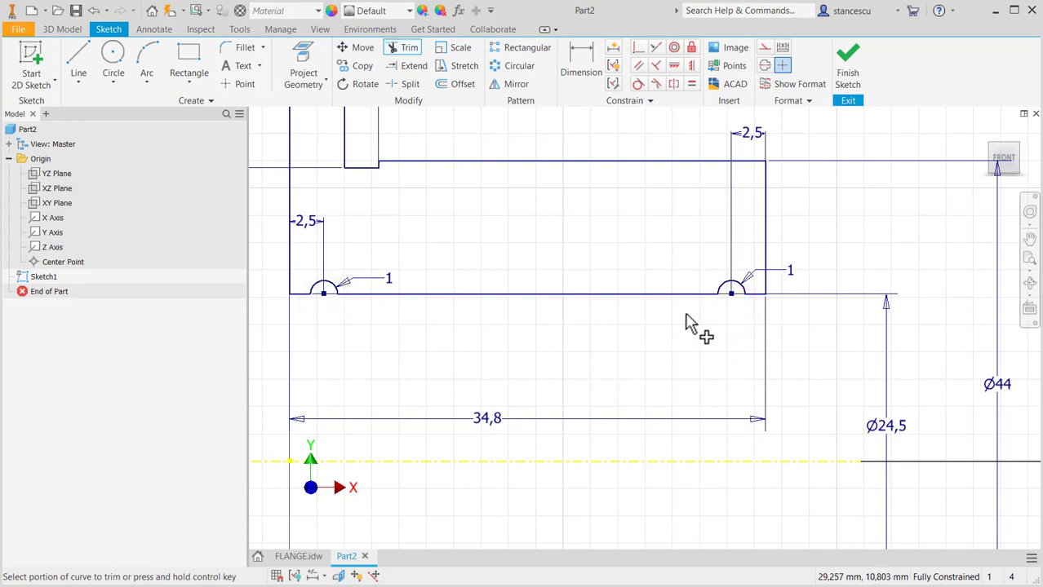
- Finish the sketch and revolve the profile 360° about the centerline into a solid
{"action": "scroll", "coordinate": [635, 345], "scroll_direction": "up", "scroll_amount": 3}
{"action": "mouse_move", "coordinate": [633, 345]}
{"action": "middle_mouse_down"}
{"action": "mouse_move", "coordinate": [658, 332]}
{"action": "mouse_move", "coordinate": [665, 390]}
{"action": "middle_mouse_up"}
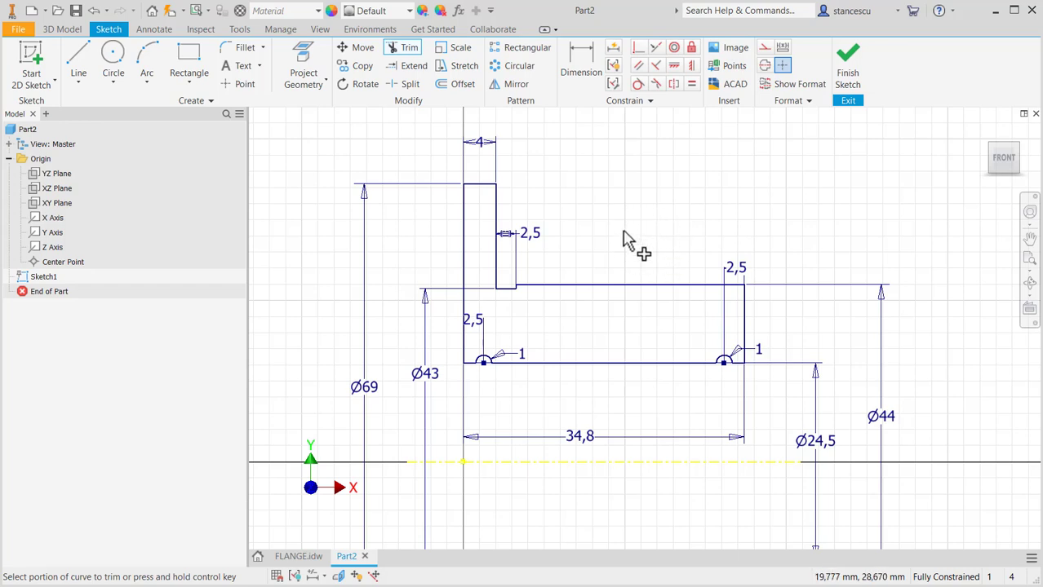
{"action": "left_click", "coordinate": [847, 59]}
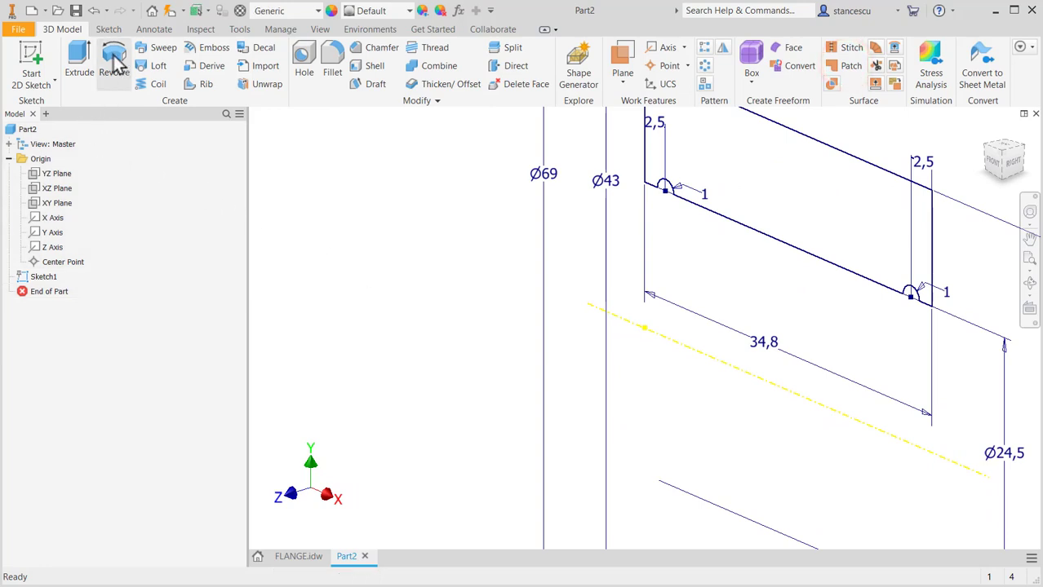
{"action": "left_click", "coordinate": [114, 65]}
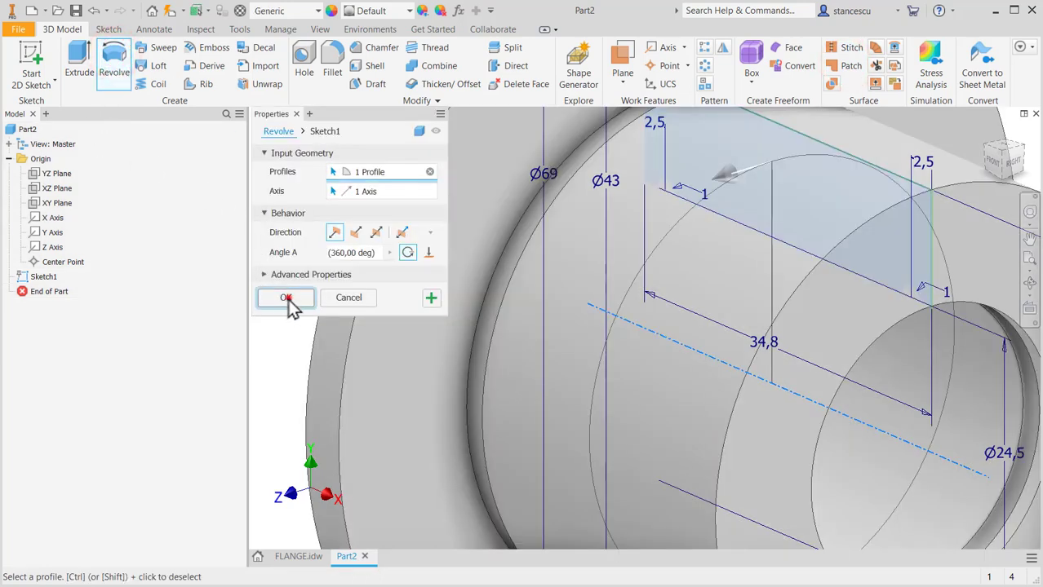
{"action": "left_click", "coordinate": [285, 298]}
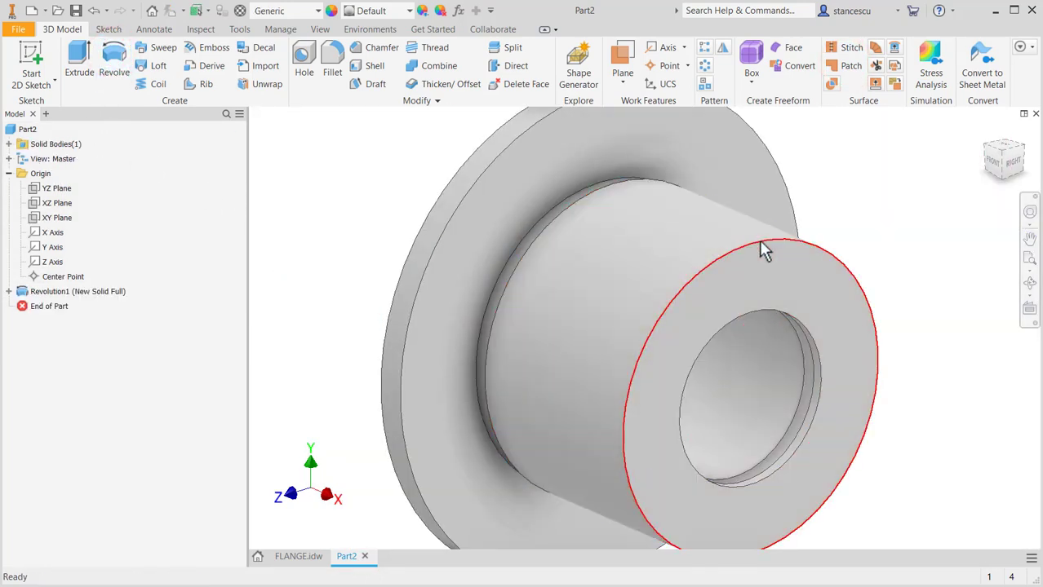
- Chamfer the outer circular edge of the hub's free end by 2 mm
{"action": "left_click", "coordinate": [792, 233]}
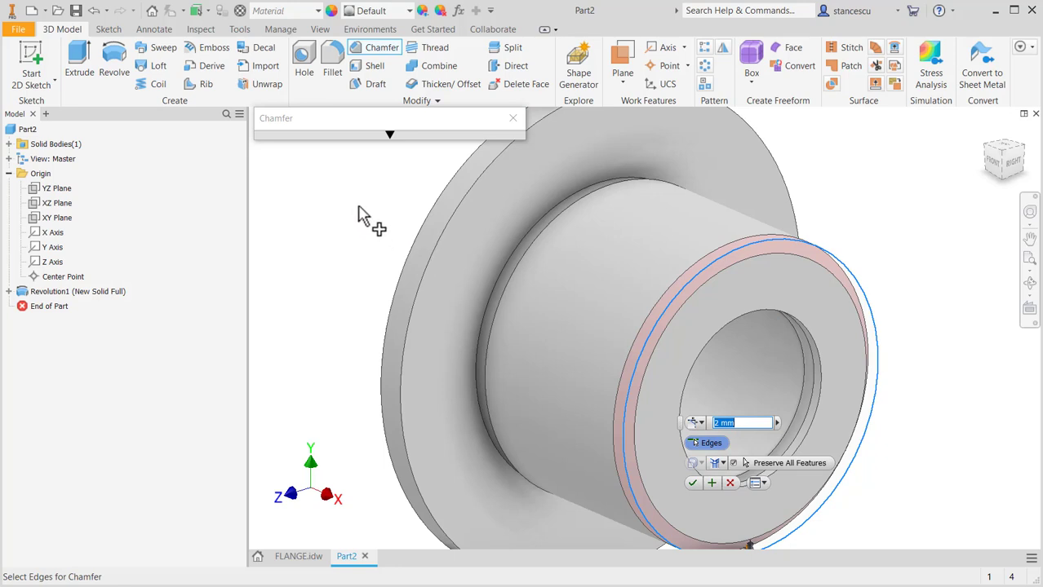
{"action": "left_click", "coordinate": [691, 484]}
- Switch to the FLANGE.idw drawing and examine the slot and chamfer dimensions in section A-A
{"action": "left_click", "coordinate": [313, 559]}
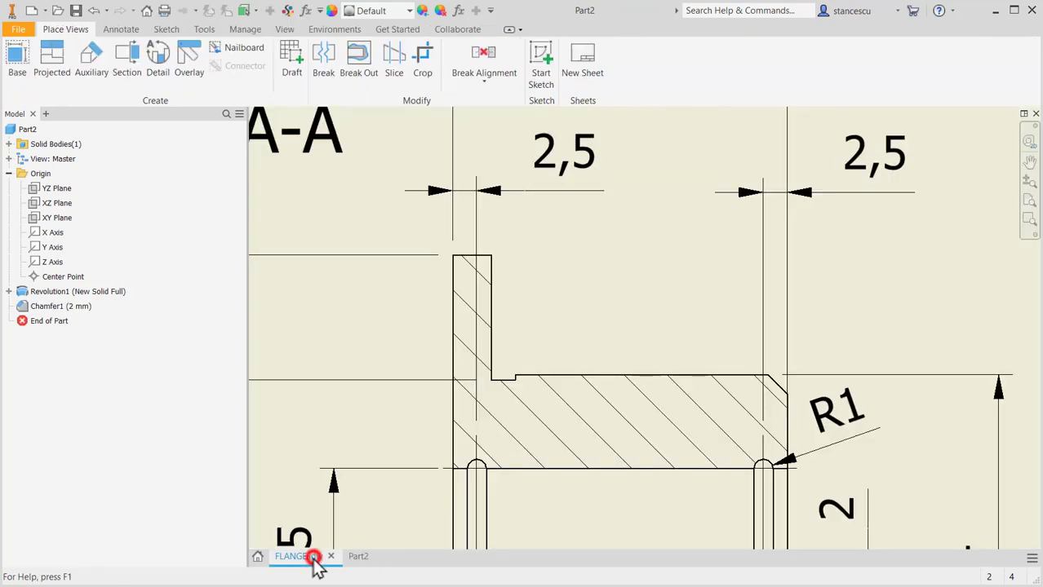
{"action": "mouse_move", "coordinate": [726, 434]}
{"action": "middle_mouse_down"}
{"action": "mouse_move", "coordinate": [714, 399]}
{"action": "mouse_move", "coordinate": [710, 226]}
{"action": "middle_mouse_up"}
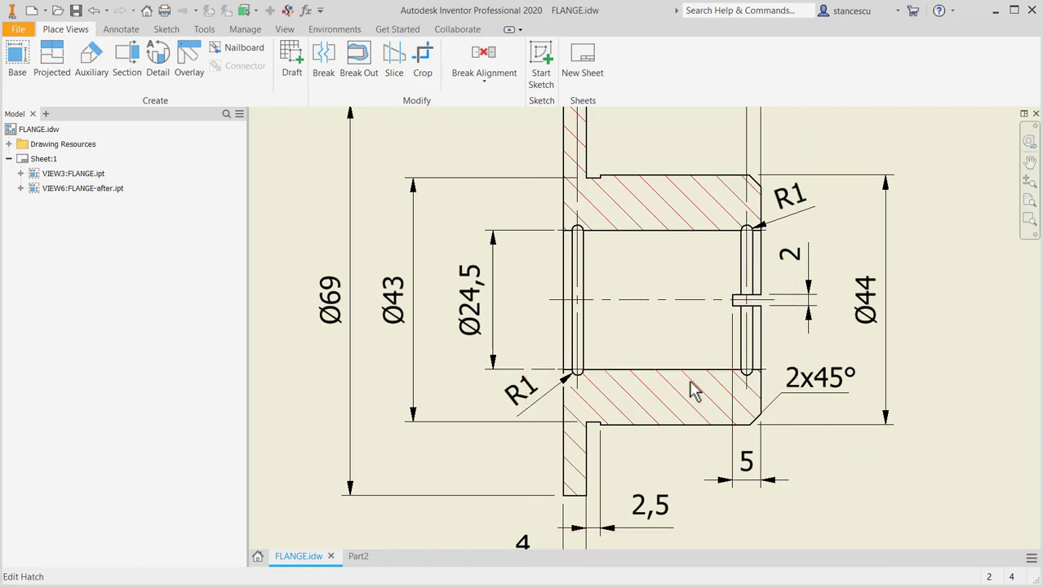
- Examine the slot's position in the drawing's isometric view and front view, along with the flange outline
{"action": "scroll", "coordinate": [691, 388], "scroll_direction": "down", "scroll_amount": 3}
{"action": "middle_click_drag", "start_coordinate": [671, 419], "coordinate": [716, 253]}
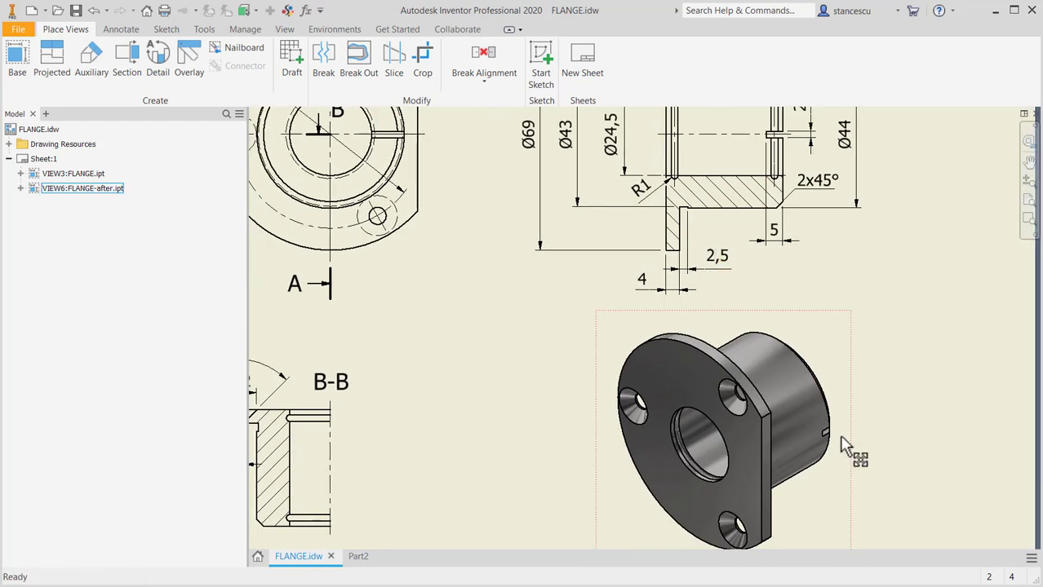
{"action": "scroll", "coordinate": [776, 283], "scroll_direction": "down", "scroll_amount": 4}
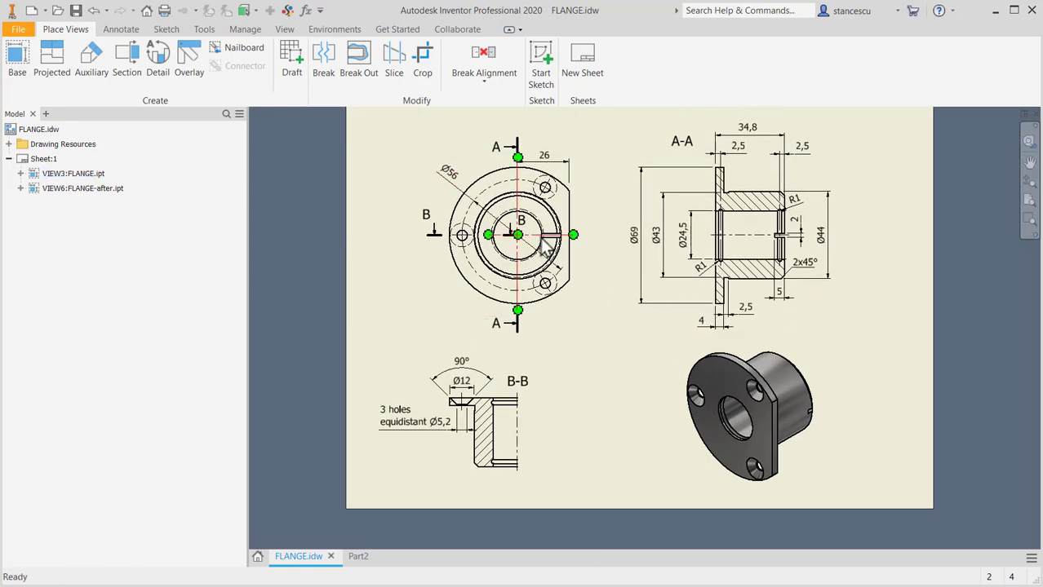
{"action": "scroll", "coordinate": [559, 247], "scroll_direction": "up", "scroll_amount": 3}
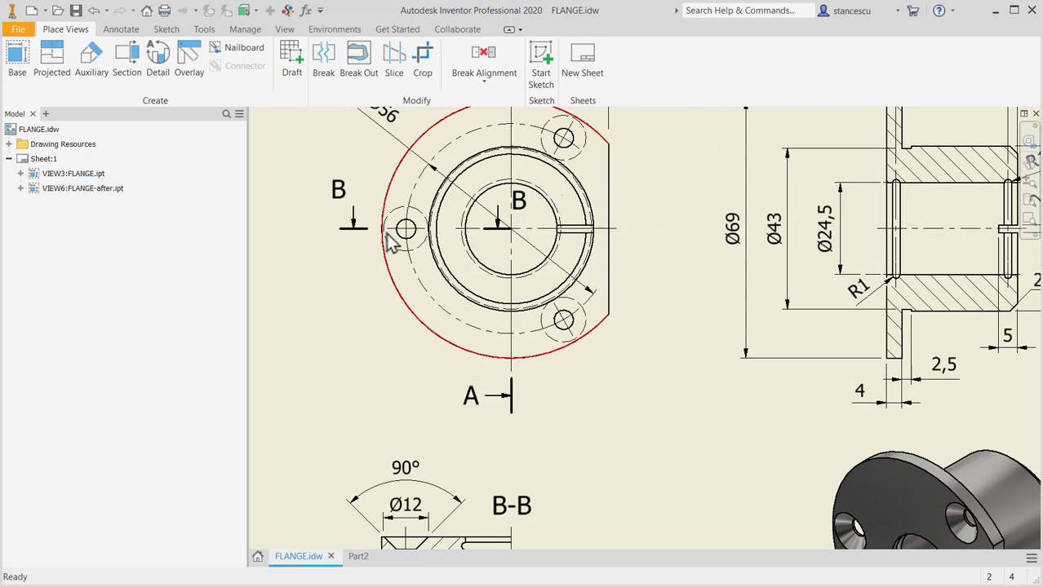
{"action": "scroll", "coordinate": [637, 378], "scroll_direction": "down", "scroll_amount": 2}
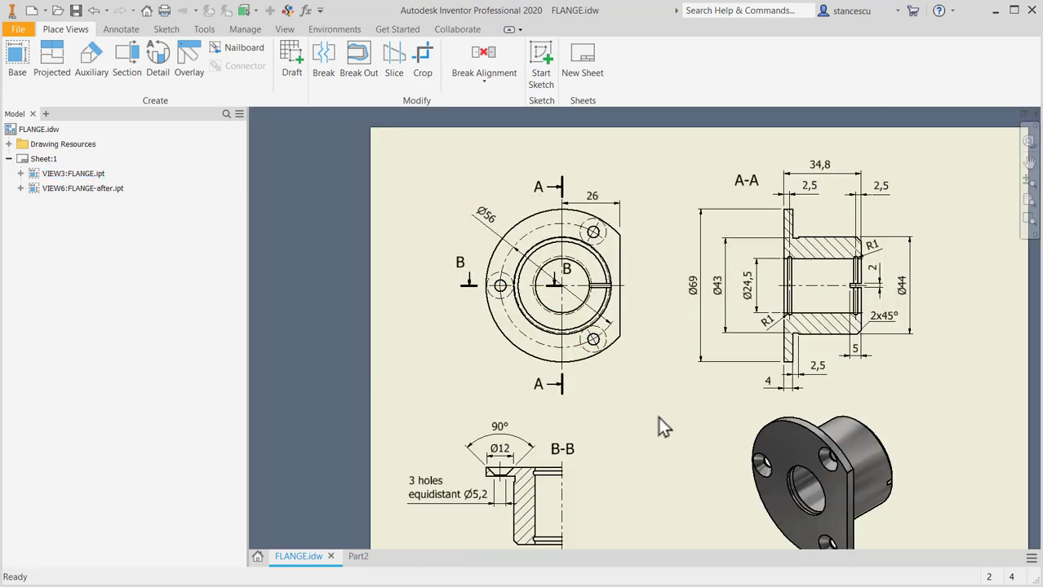
{"action": "middle_click_drag", "start_coordinate": [659, 418], "coordinate": [617, 415]}
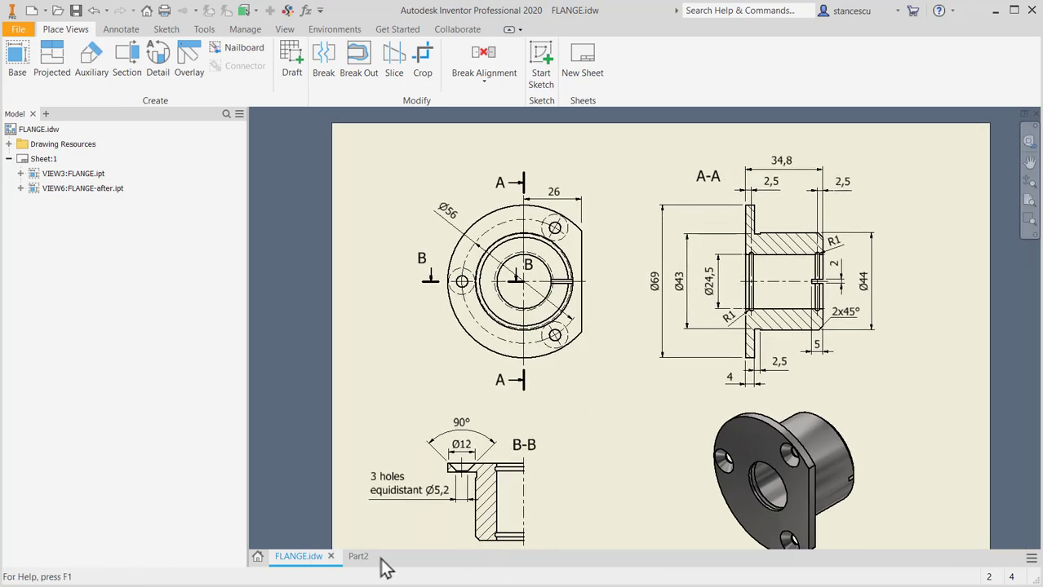
- Switch to Part2 and start a sketch on the XY plane, with the graphics sliced at the sketch plane
{"action": "left_click", "coordinate": [356, 556]}
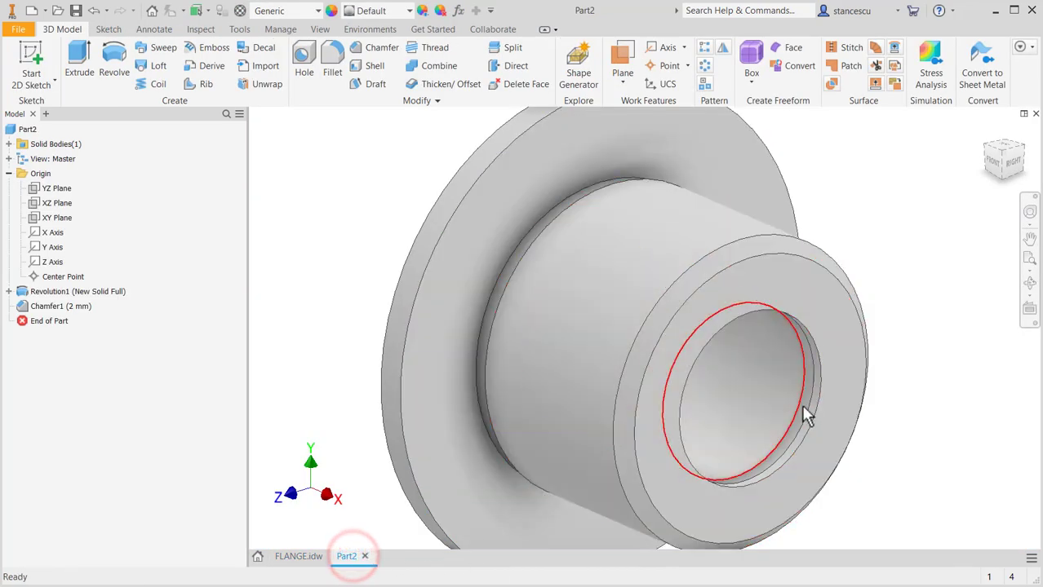
{"action": "left_click", "coordinate": [34, 223]}
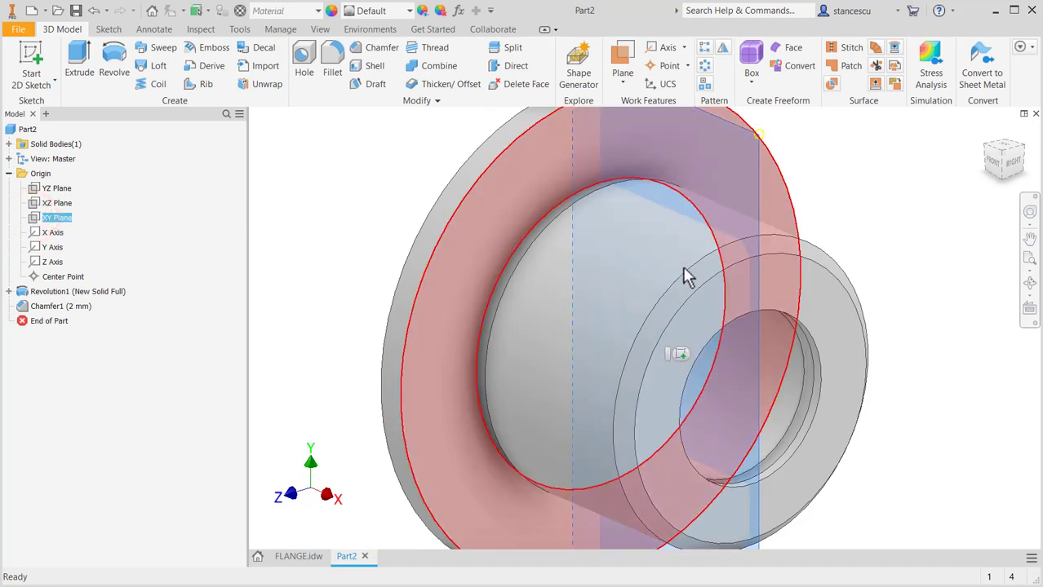
{"action": "left_click", "coordinate": [681, 354]}
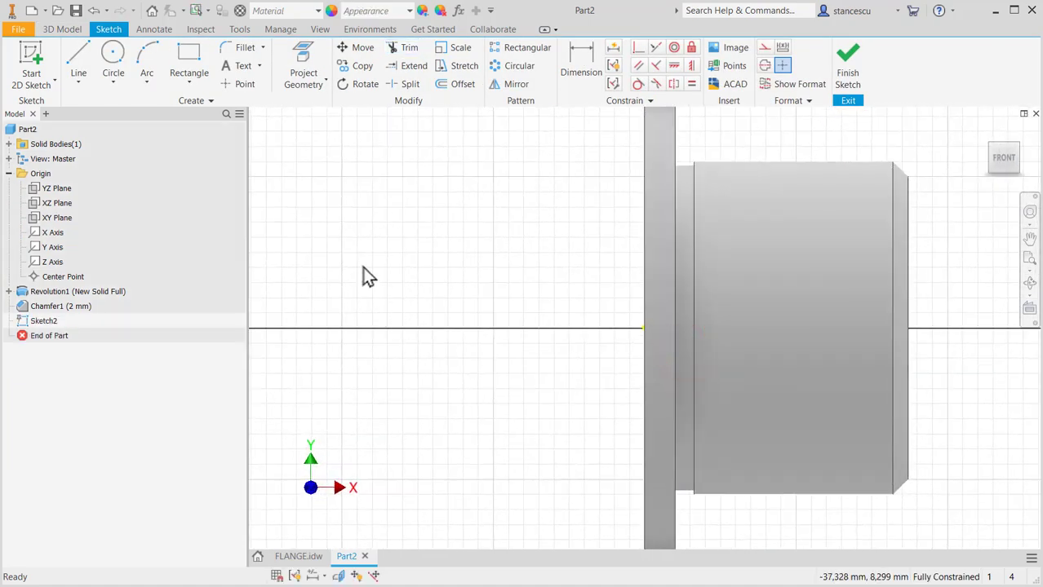
{"action": "key", "text": "F7"}
{"action": "mouse_move", "coordinate": [684, 297]}
{"action": "middle_mouse_down"}
{"action": "mouse_move", "coordinate": [633, 316]}
{"action": "mouse_move", "coordinate": [624, 305]}
{"action": "middle_mouse_up"}
- Sketch a rectangle about 8.5 by 4.6 mm across the hub's free end face, straddling the horizontal axis
{"action": "left_click", "coordinate": [190, 61]}
{"action": "left_click", "coordinate": [756, 305]}
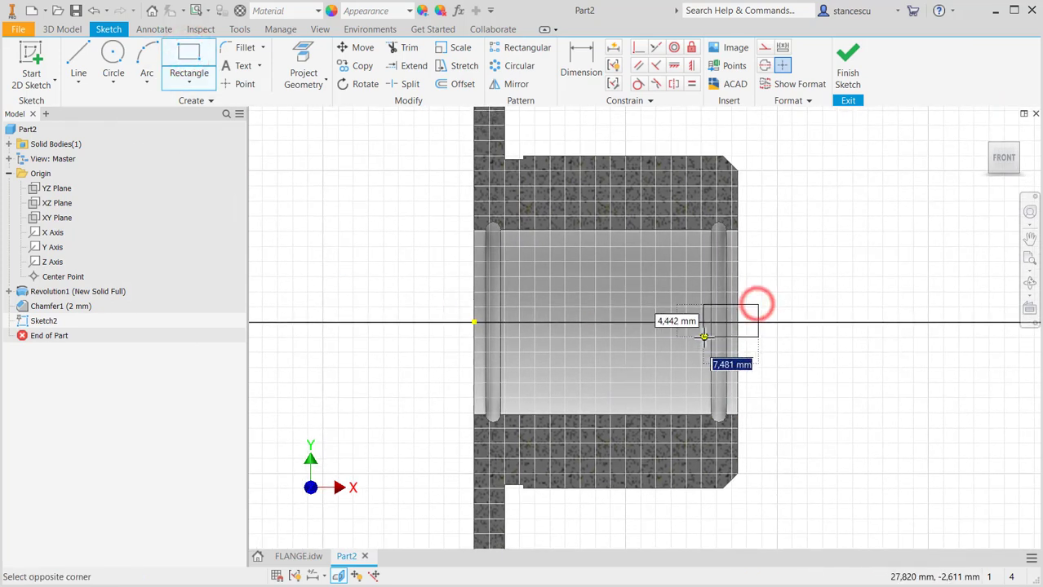
{"action": "left_click", "coordinate": [693, 339]}
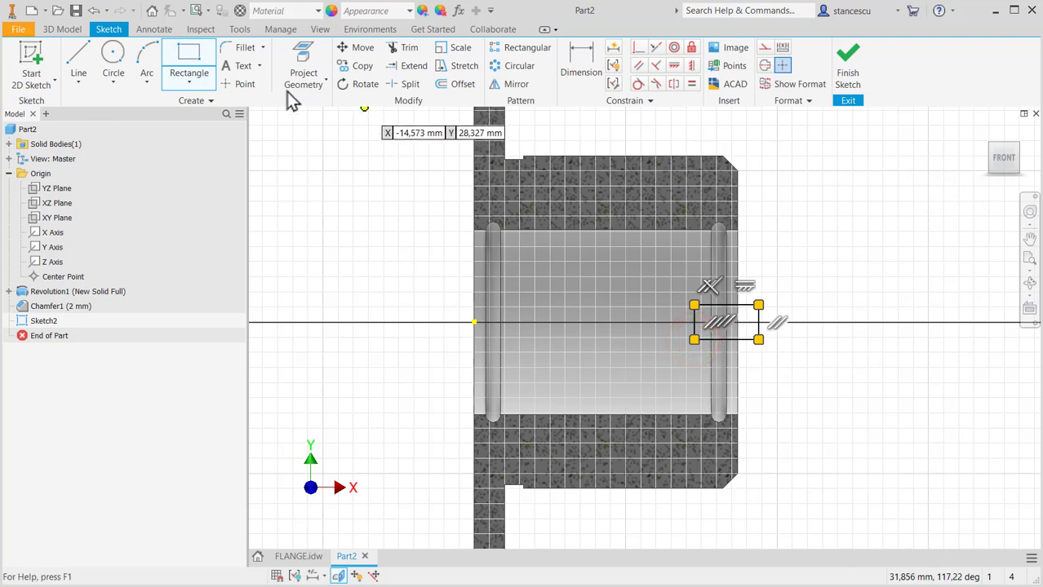
- Project the hub's free end edge and make the midpoint of the rectangle's outer side coincident with that edge's midpoint
{"action": "left_click", "coordinate": [300, 58]}
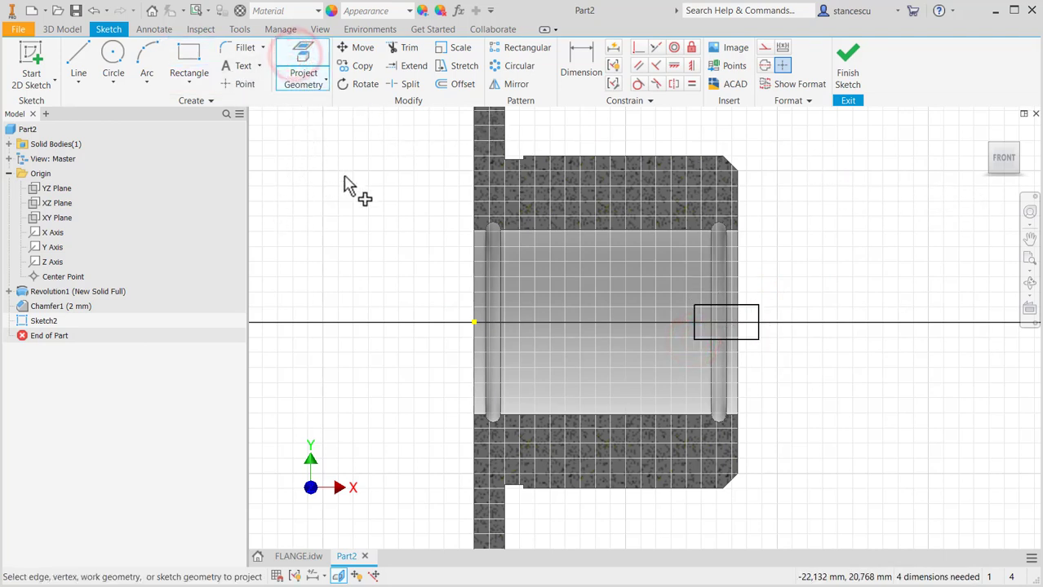
{"action": "left_click", "coordinate": [737, 260]}
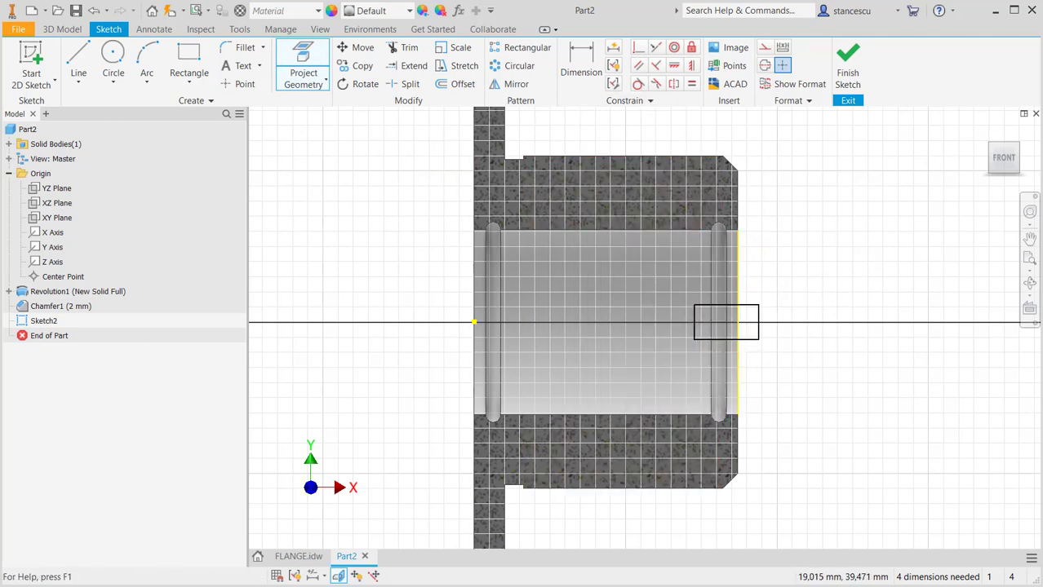
{"action": "left_click", "coordinate": [636, 48]}
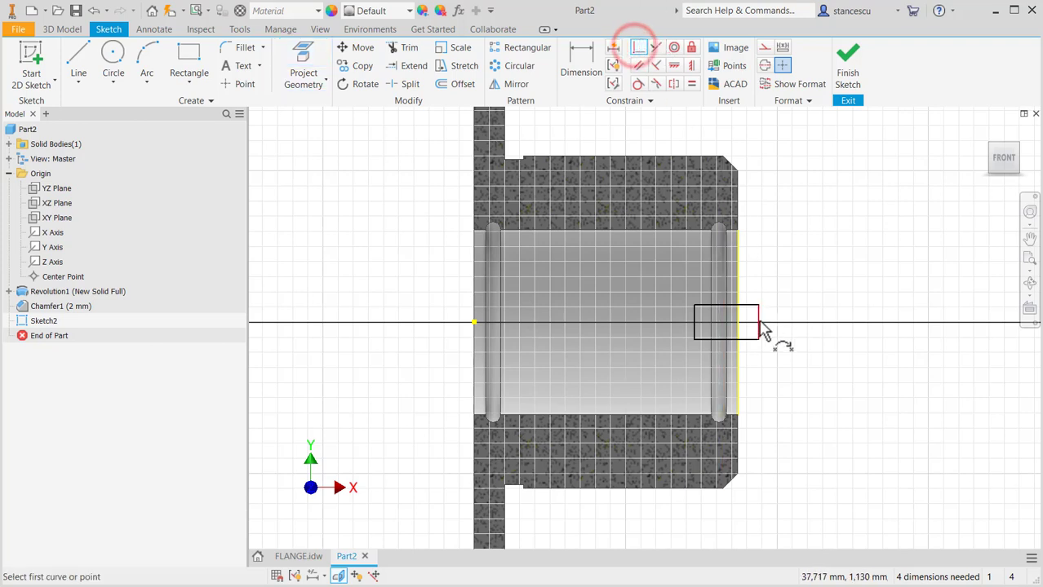
{"action": "scroll", "coordinate": [758, 333], "scroll_direction": "up", "scroll_amount": 2}
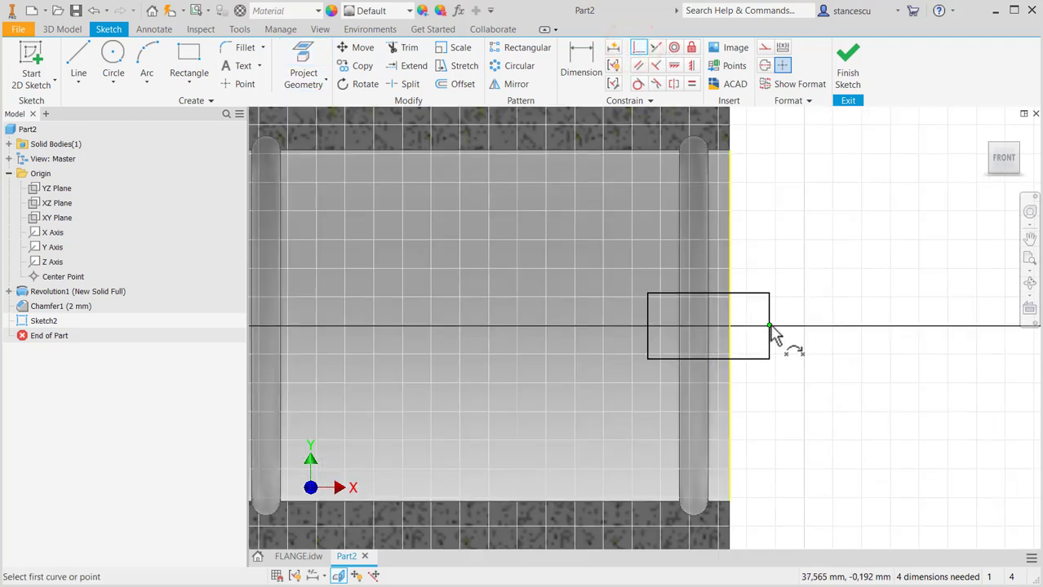
{"action": "left_click", "coordinate": [768, 325]}
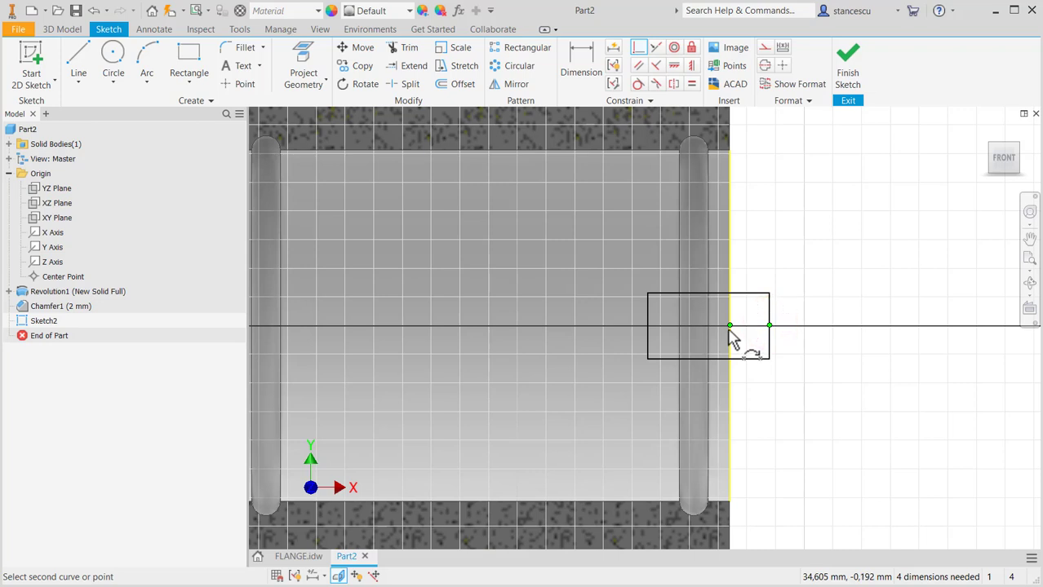
{"action": "left_click", "coordinate": [731, 326]}
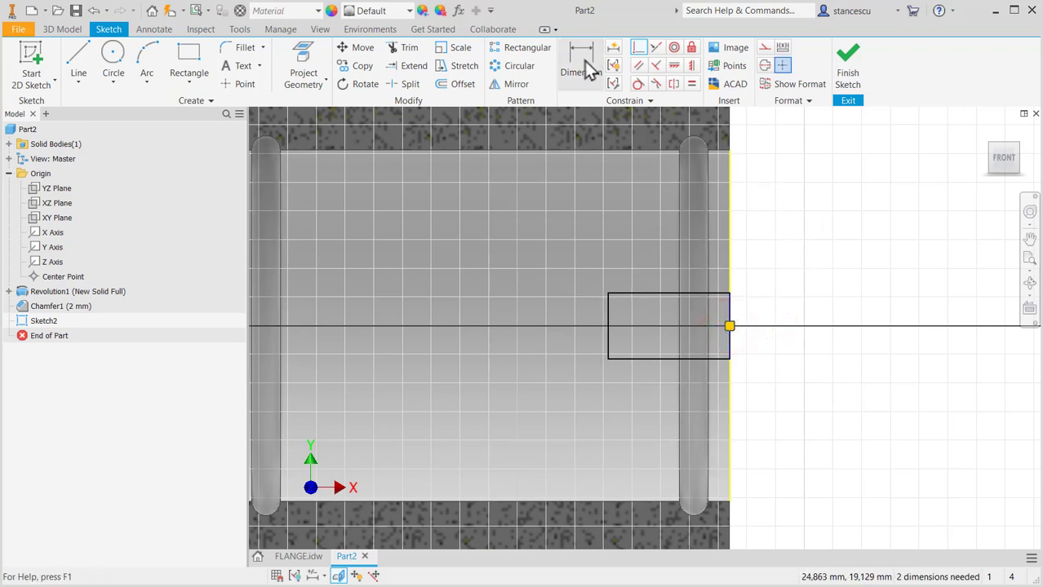
- Check the slot size in FLANGE.idw and dimension the rectangle in Part2 as 2 mm high and 5 mm long
{"action": "left_click", "coordinate": [301, 556]}
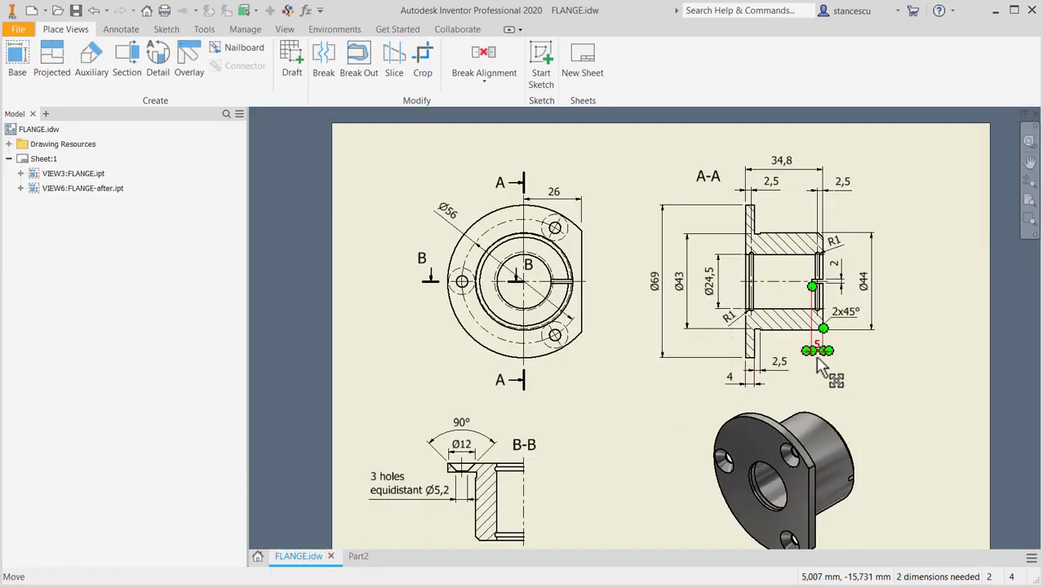
{"action": "left_click", "coordinate": [357, 558]}
{"action": "left_click", "coordinate": [663, 294]}
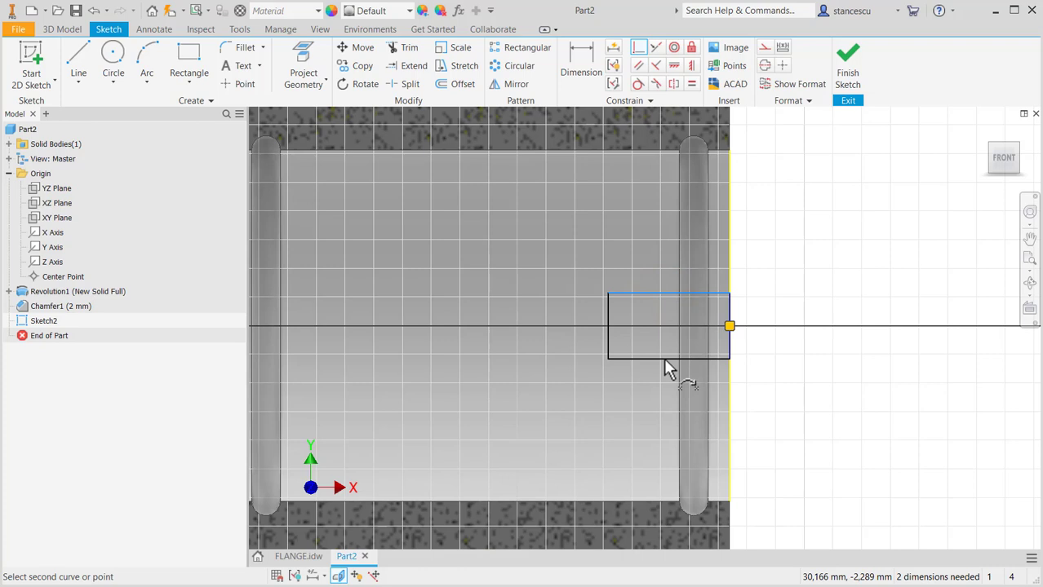
{"action": "left_click", "coordinate": [581, 55]}
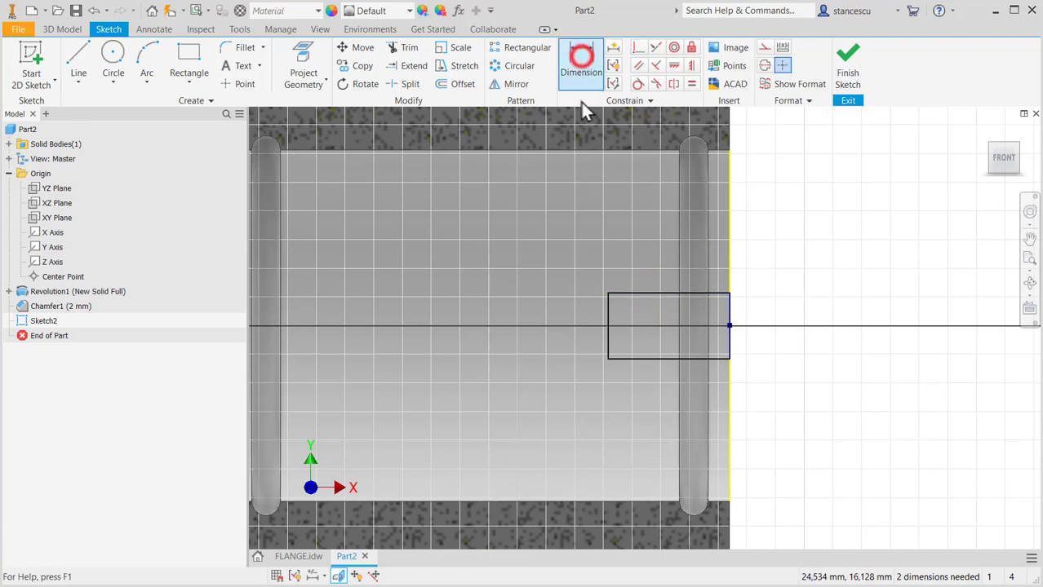
{"action": "left_click", "coordinate": [647, 294]}
{"action": "left_click", "coordinate": [639, 359]}
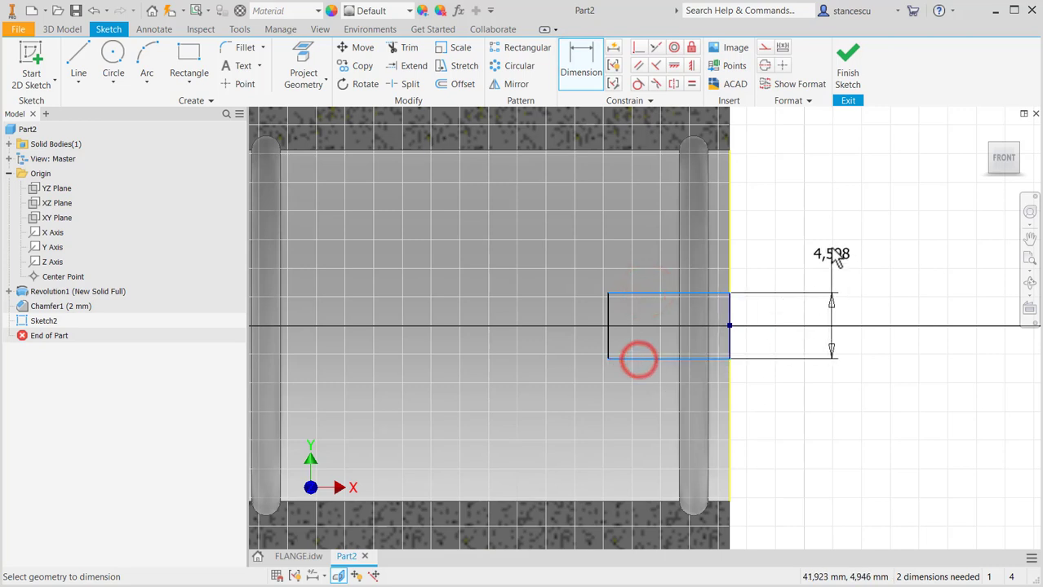
{"action": "left_click", "coordinate": [829, 245]}
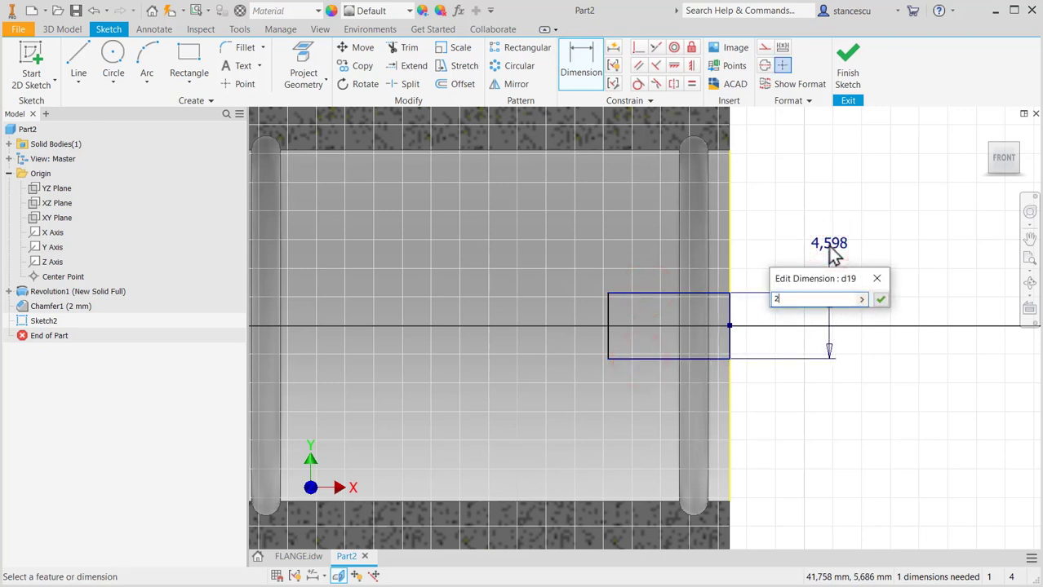
{"action": "key", "text": "Return"}
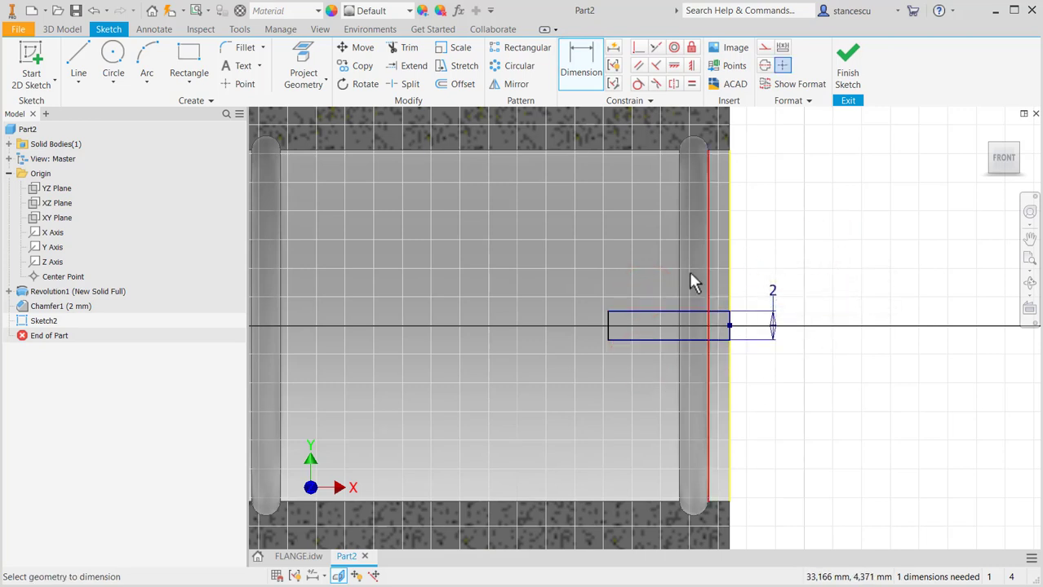
{"action": "left_click", "coordinate": [651, 312]}
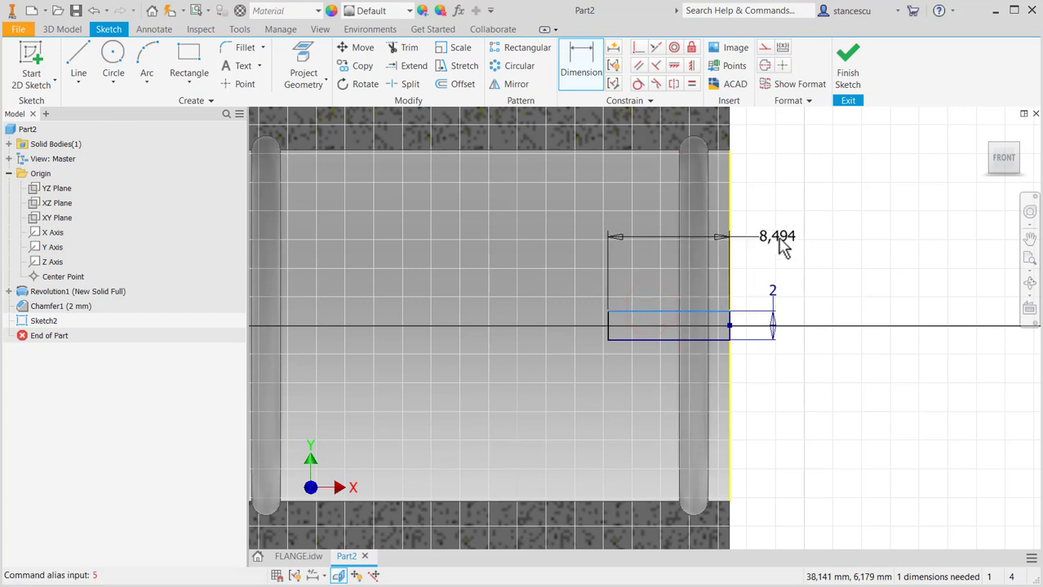
{"action": "left_click", "coordinate": [783, 247]}
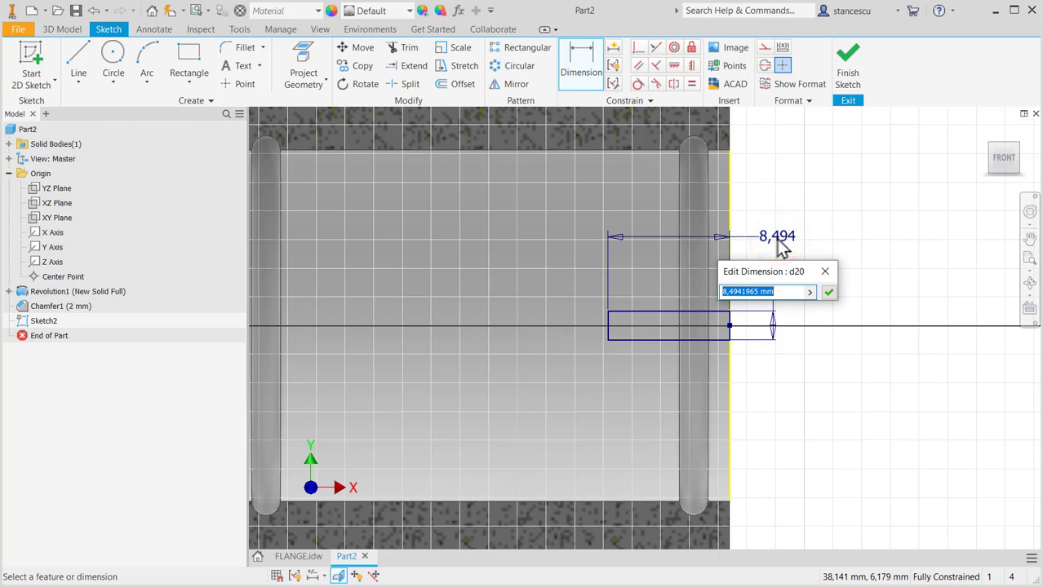
{"action": "key", "text": "Return"}
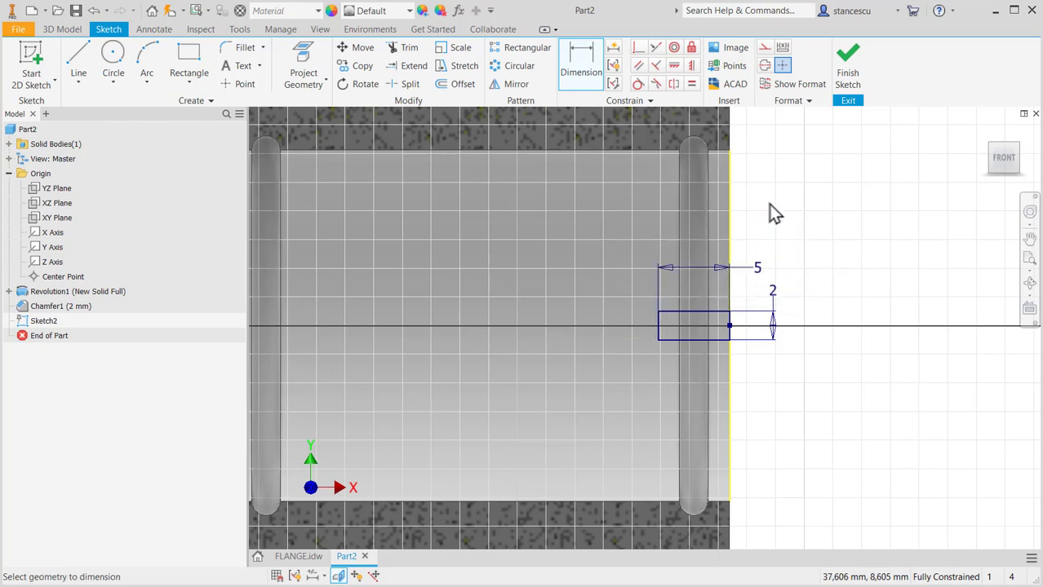
- Finish the sketch and extrude the rectangle as a through-all cut in the flipped direction, slotting one side of the hub wall
{"action": "left_click", "coordinate": [849, 81]}
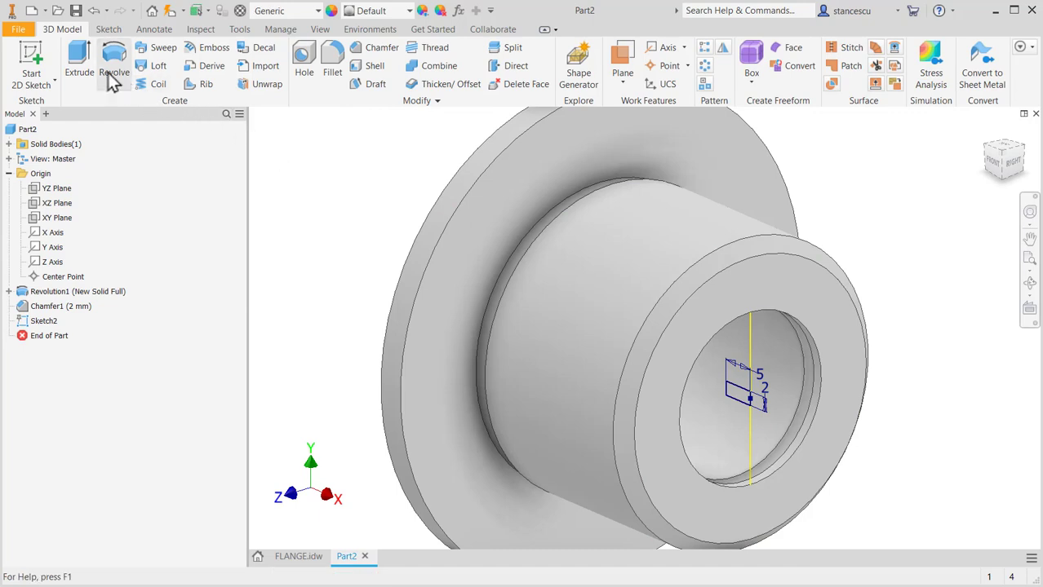
{"action": "left_click", "coordinate": [79, 59]}
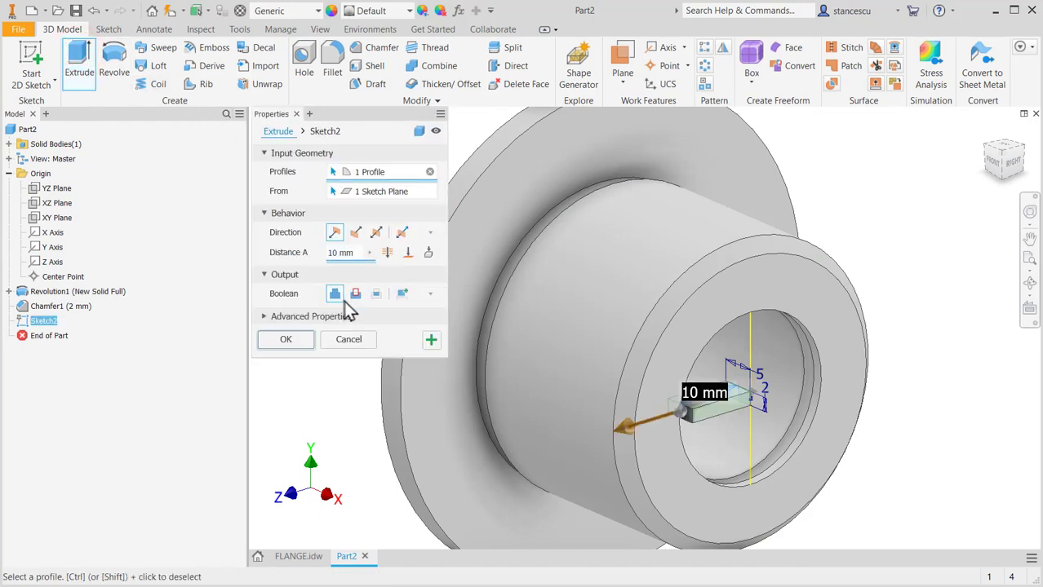
{"action": "left_click", "coordinate": [357, 294]}
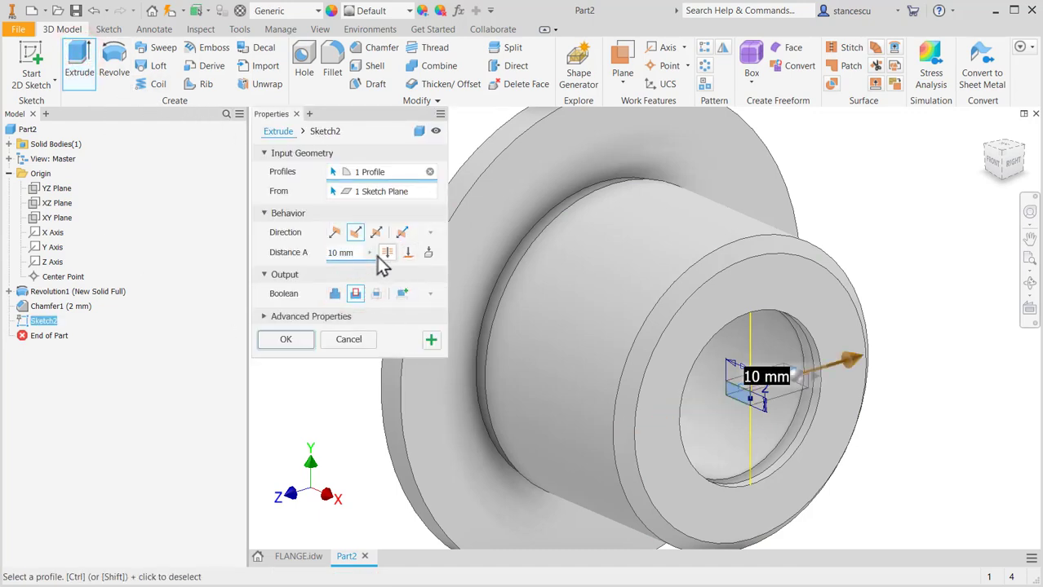
{"action": "left_click", "coordinate": [386, 254]}
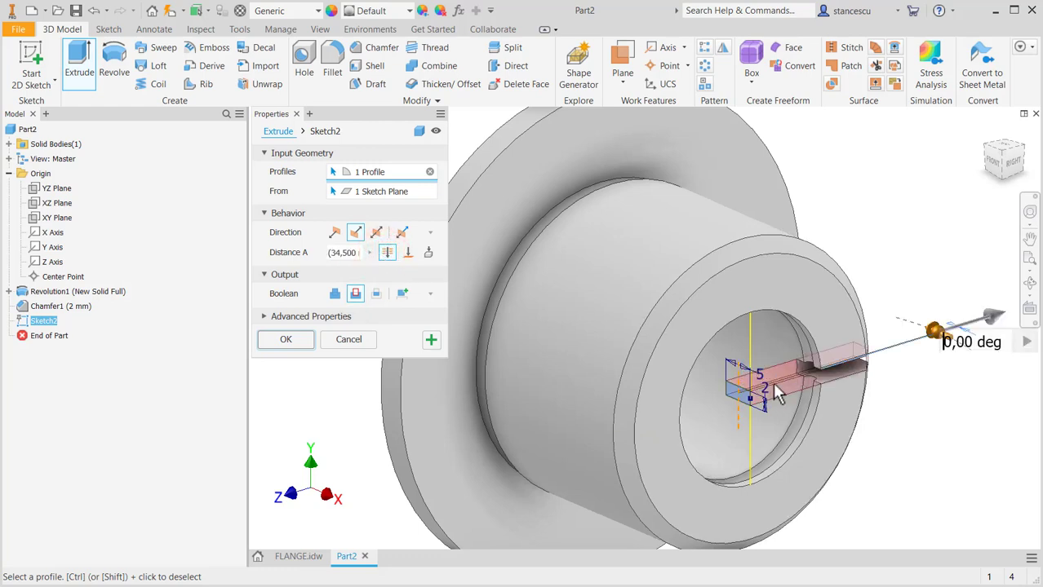
{"action": "left_click", "coordinate": [287, 341]}
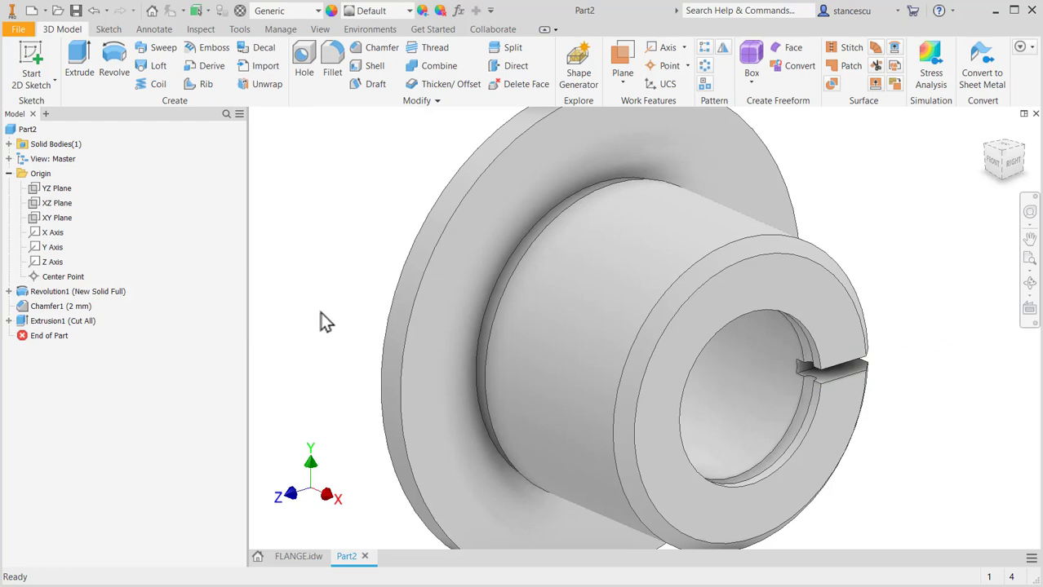
- Switch to the FLANGE.idw drawing and examine the countersunk hole dimensions in section B-B and the hole layout in the front view
{"action": "left_click", "coordinate": [294, 557]}
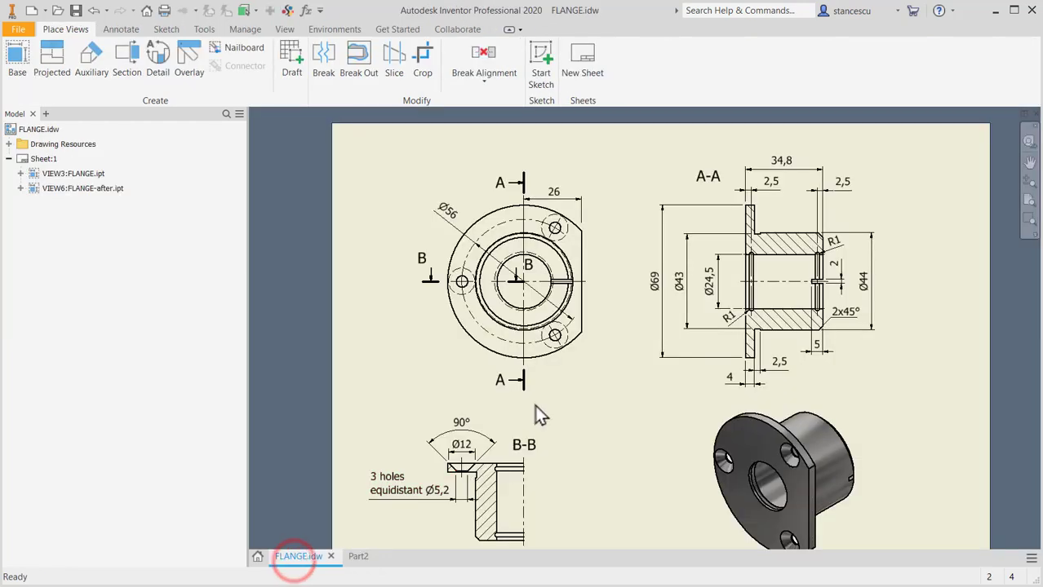
{"action": "middle_click_drag", "start_coordinate": [638, 427], "coordinate": [647, 395]}
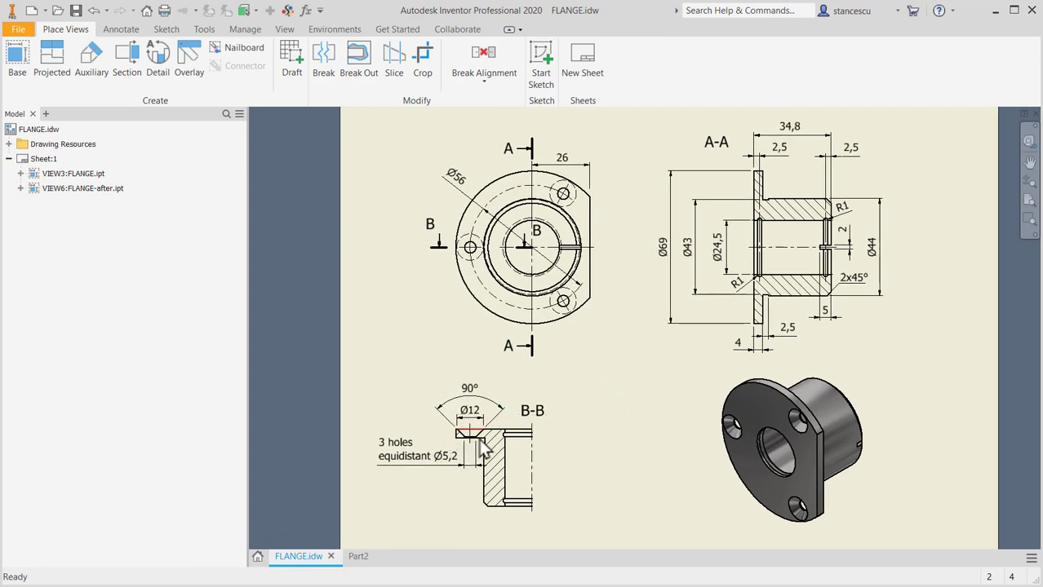
{"action": "scroll", "coordinate": [474, 437], "scroll_direction": "up", "scroll_amount": 3}
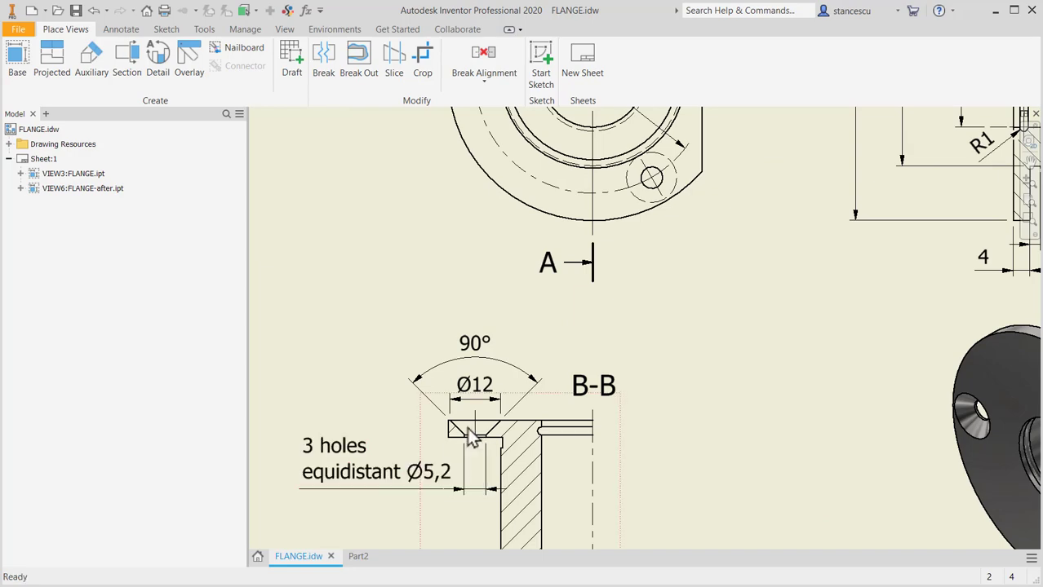
{"action": "middle_click_drag", "start_coordinate": [598, 412], "coordinate": [667, 343]}
{"action": "key", "text": "Home"}
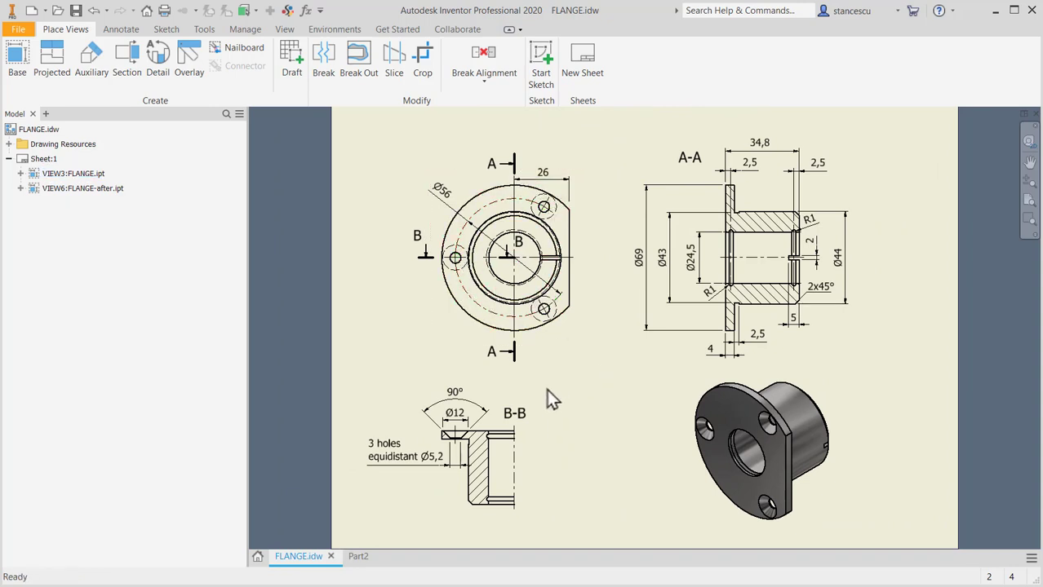
{"action": "middle_click_drag", "start_coordinate": [547, 389], "coordinate": [635, 366]}
{"action": "scroll", "coordinate": [528, 382], "scroll_direction": "down", "scroll_amount": 3}
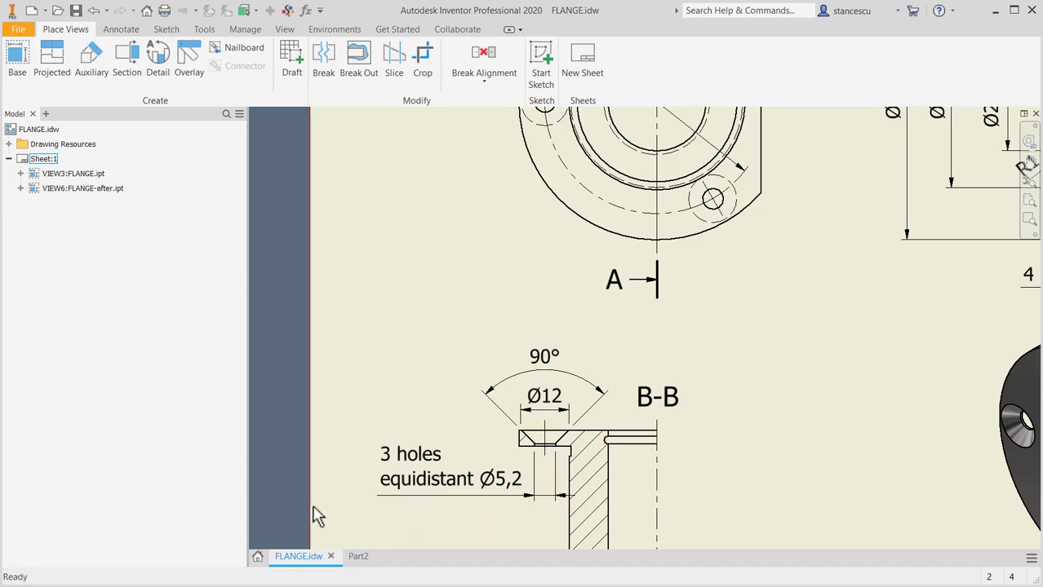
- Switch to Part2 and start a sketch on the flange's flat outer face, viewed from the left
{"action": "left_click", "coordinate": [359, 557]}
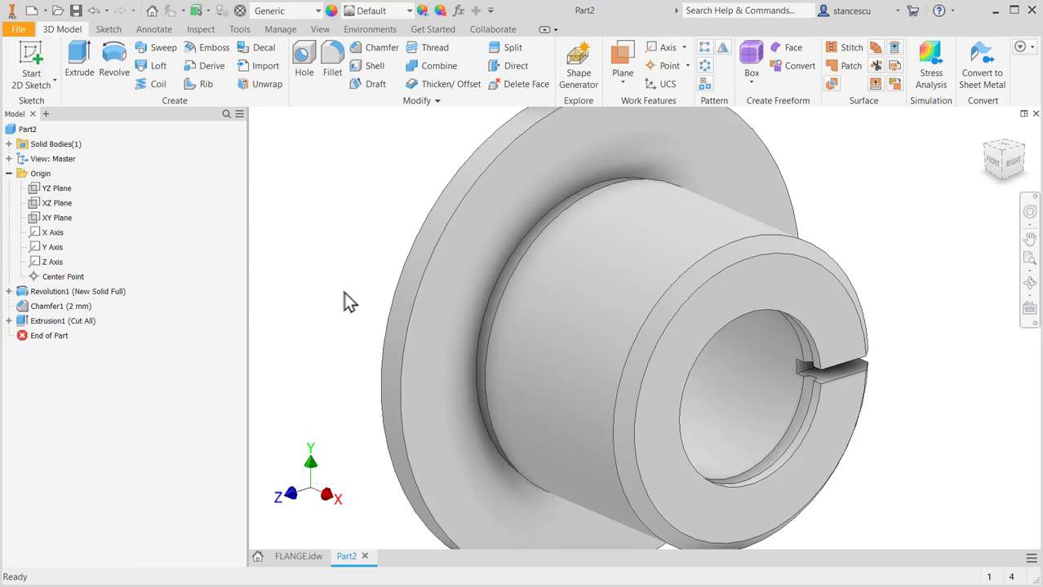
{"action": "left_click", "coordinate": [980, 147]}
{"action": "left_click", "coordinate": [571, 281]}
{"action": "left_click", "coordinate": [659, 278]}
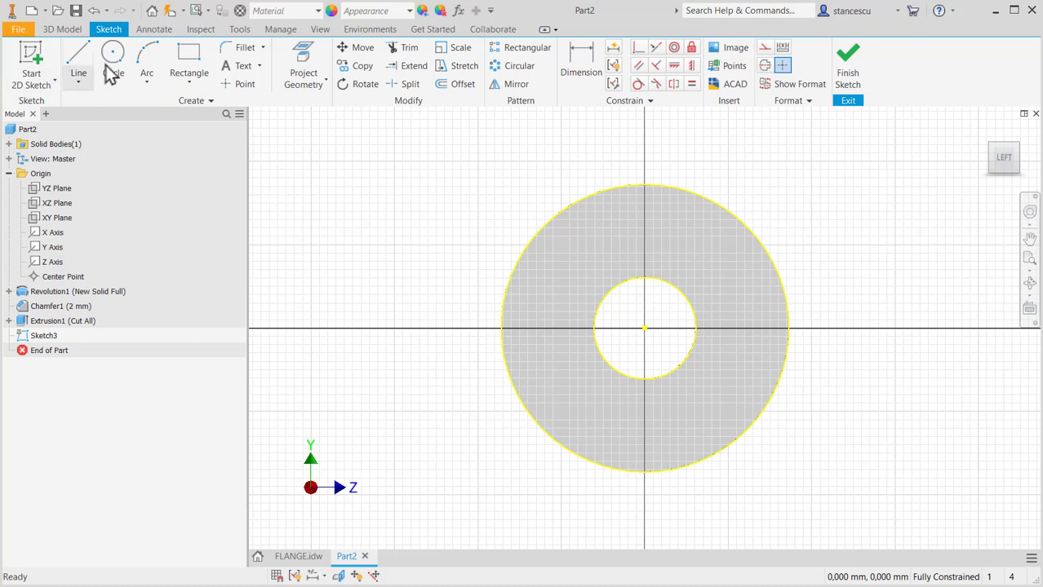
- Place a sketch point on the flange face beside the bore and constrain it horizontally with the centre point
{"action": "left_click", "coordinate": [238, 85]}
{"action": "left_click", "coordinate": [539, 306]}
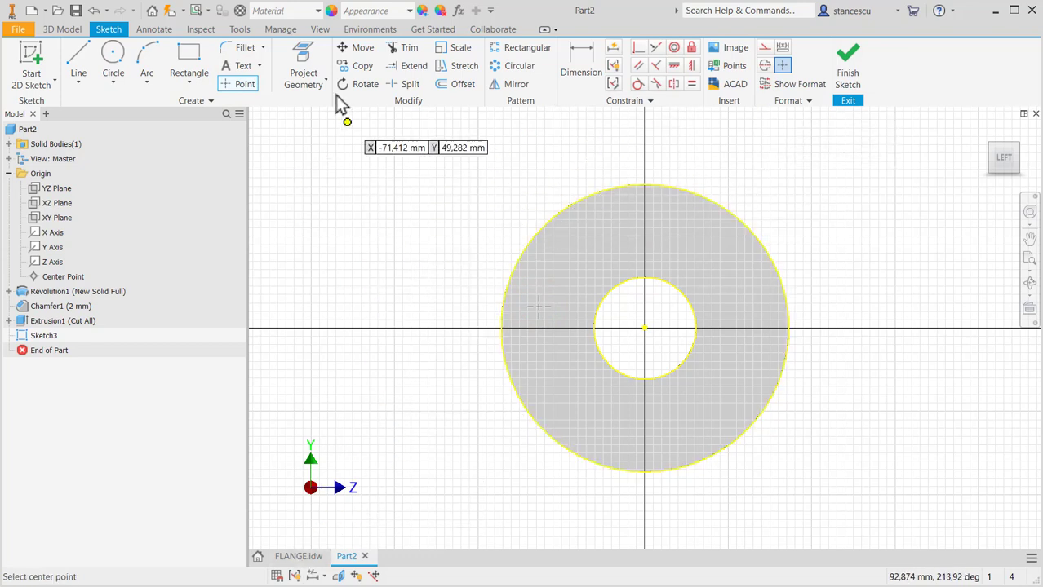
{"action": "left_click", "coordinate": [674, 65]}
{"action": "left_click", "coordinate": [539, 307]}
{"action": "left_click", "coordinate": [644, 329]}
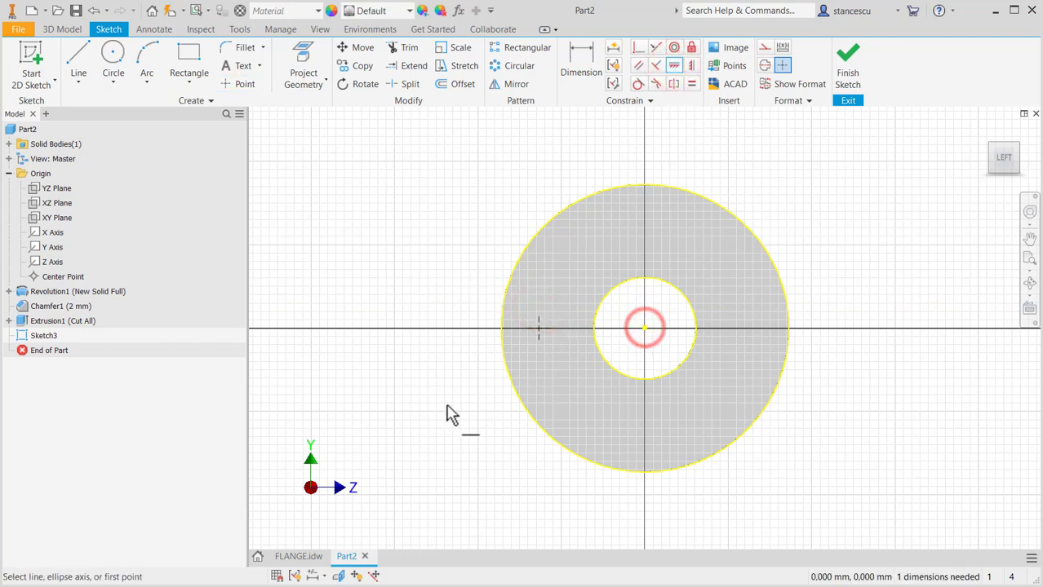
- Check the hole circle diameter in FLANGE.idw and dimension the point in Part2 at 56/2 mm horizontally from the centre
{"action": "left_click", "coordinate": [310, 556]}
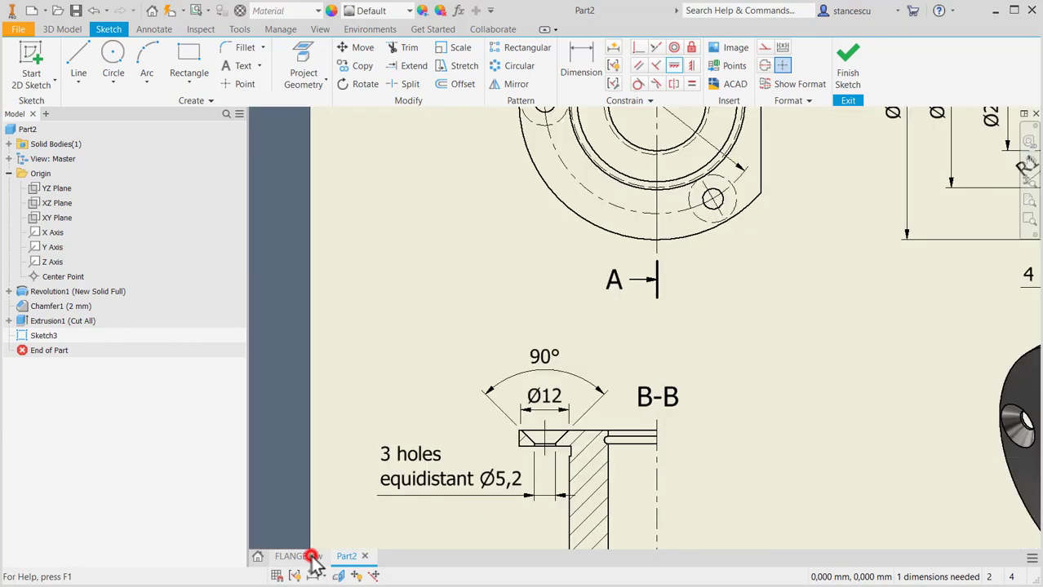
{"action": "scroll", "coordinate": [712, 355], "scroll_direction": "down", "scroll_amount": 3}
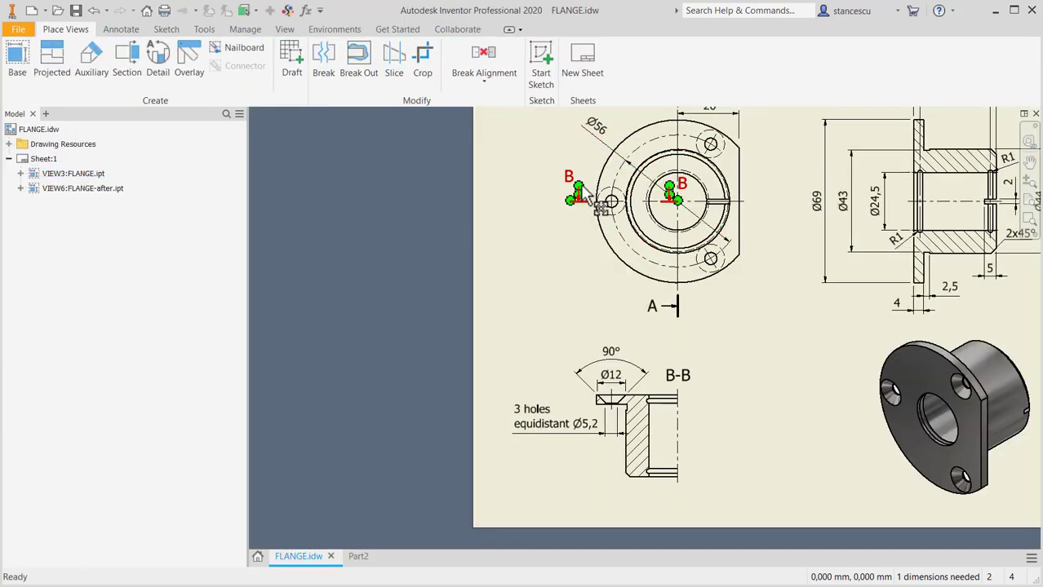
{"action": "left_click", "coordinate": [359, 557]}
{"action": "left_click", "coordinate": [577, 70]}
{"action": "left_click", "coordinate": [538, 323]}
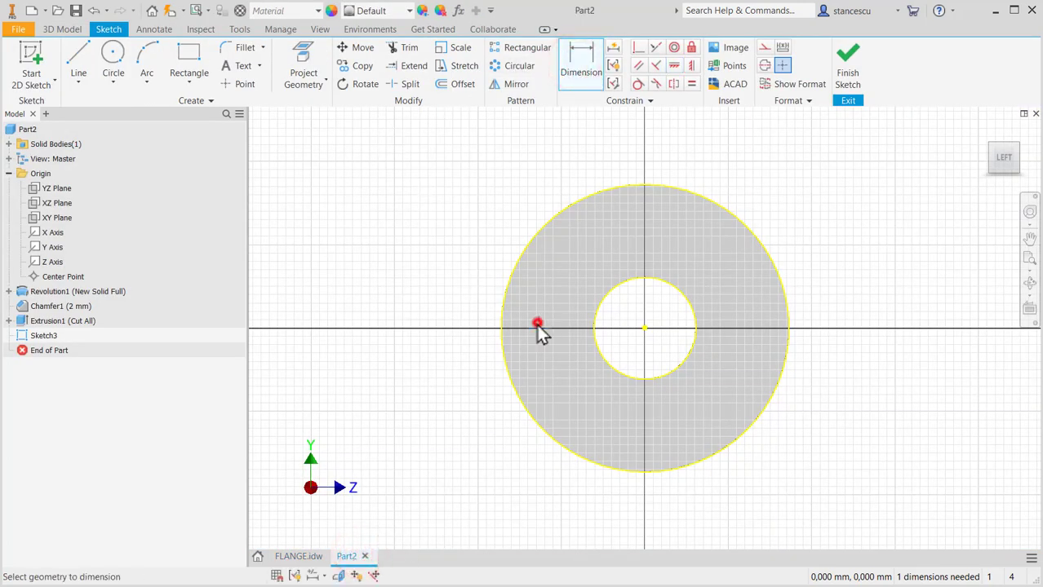
{"action": "left_click", "coordinate": [646, 328]}
{"action": "left_click", "coordinate": [454, 242]}
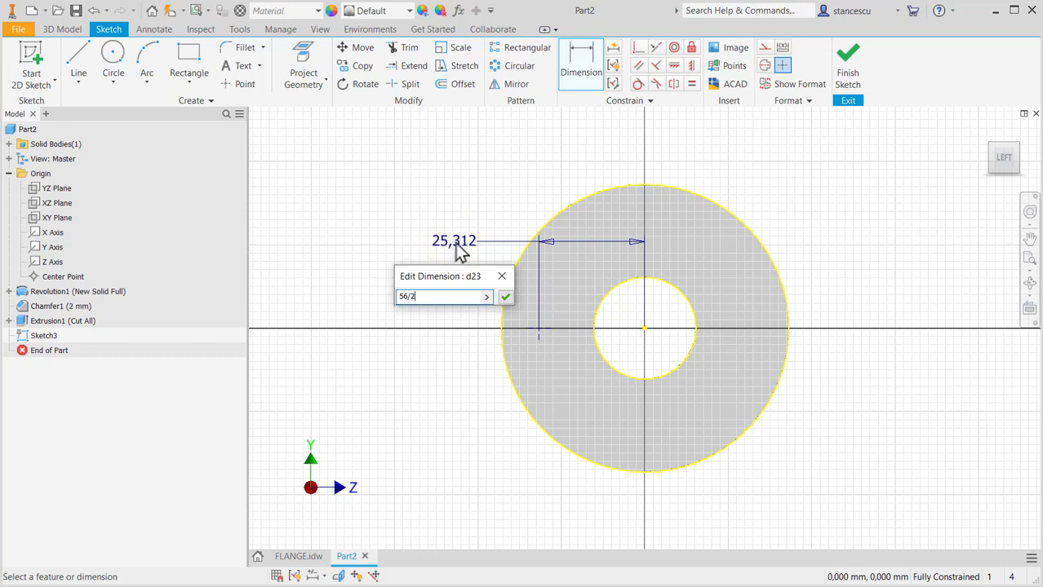
{"action": "key", "text": "Return"}
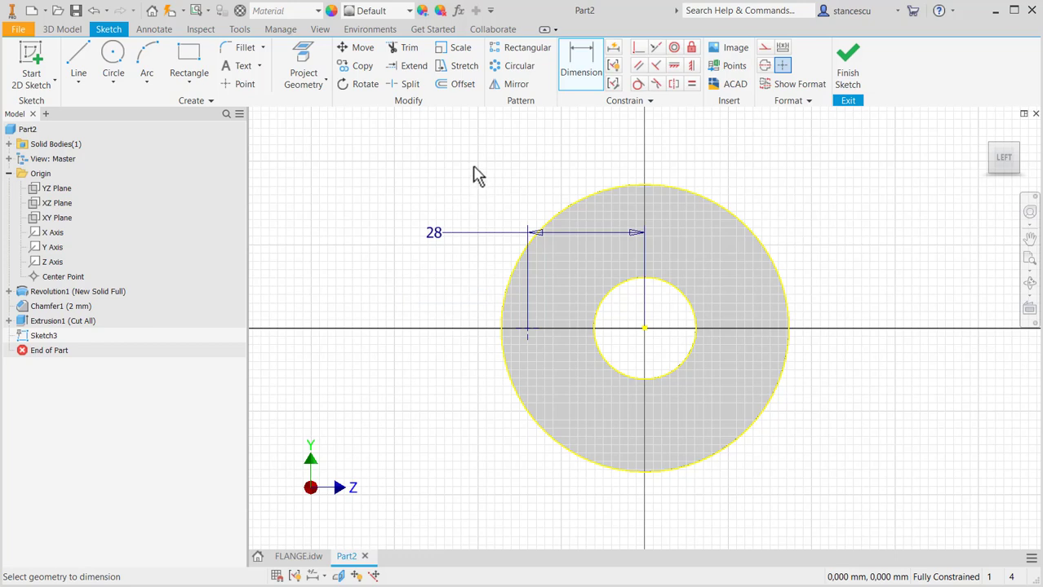
{"action": "double_click", "coordinate": [434, 234]}
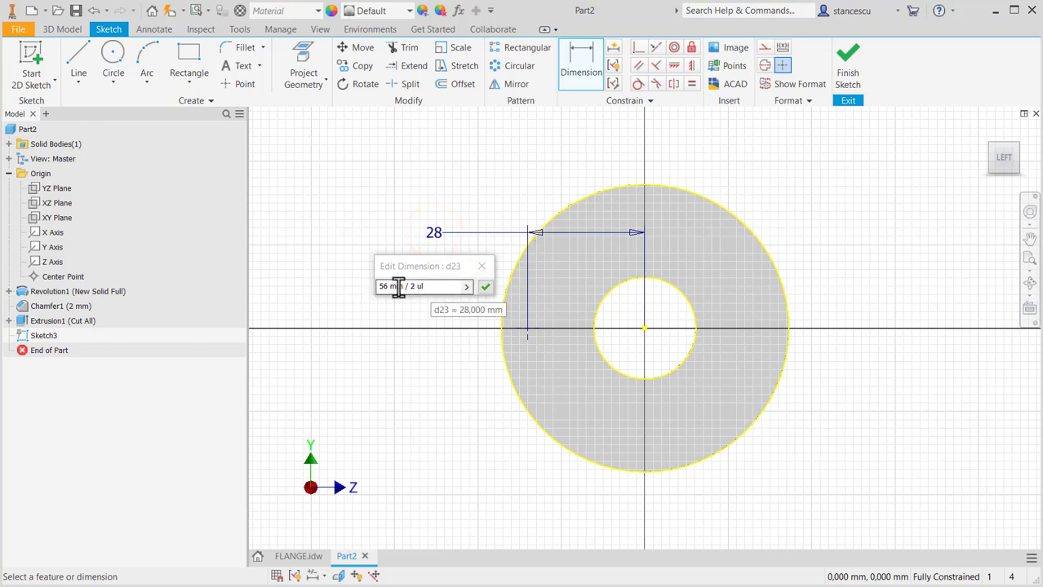
{"action": "left_click", "coordinate": [486, 286]}
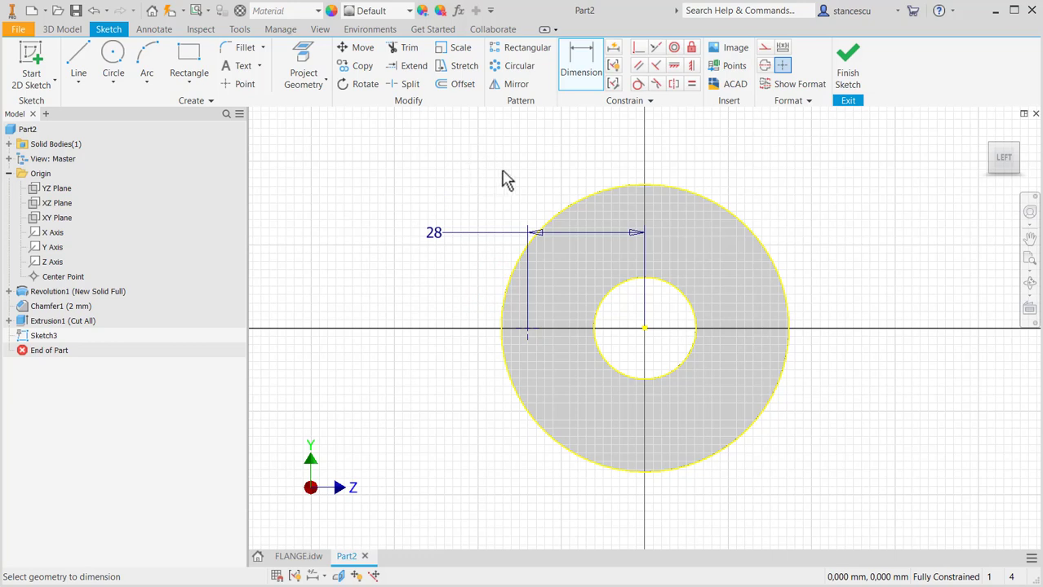
- Finish the sketch and create a through-all 5,2 mm hole at the point with a 12 mm, 90-degree countersink
{"action": "left_click", "coordinate": [850, 67]}
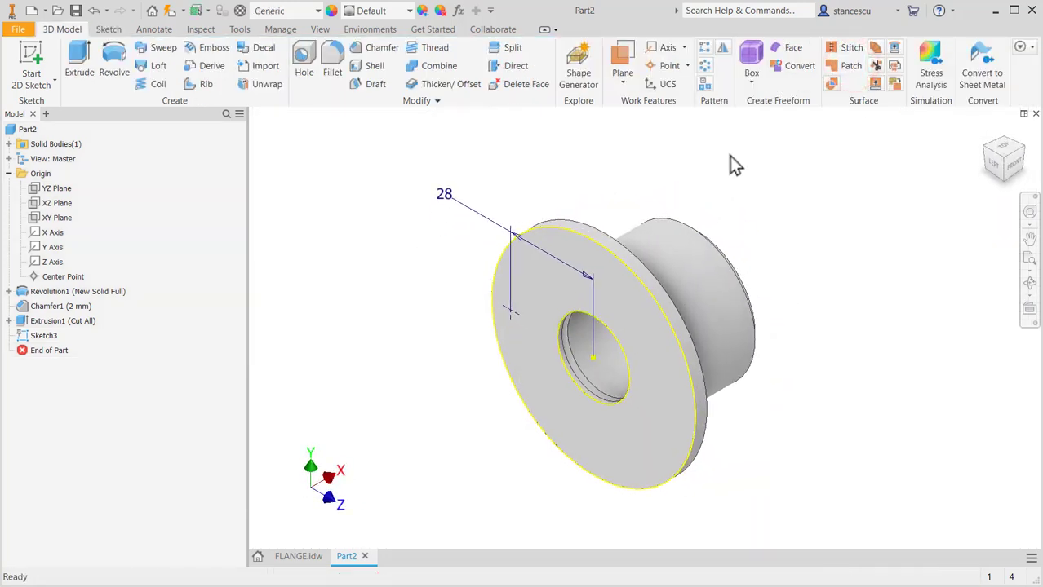
{"action": "left_click", "coordinate": [303, 73]}
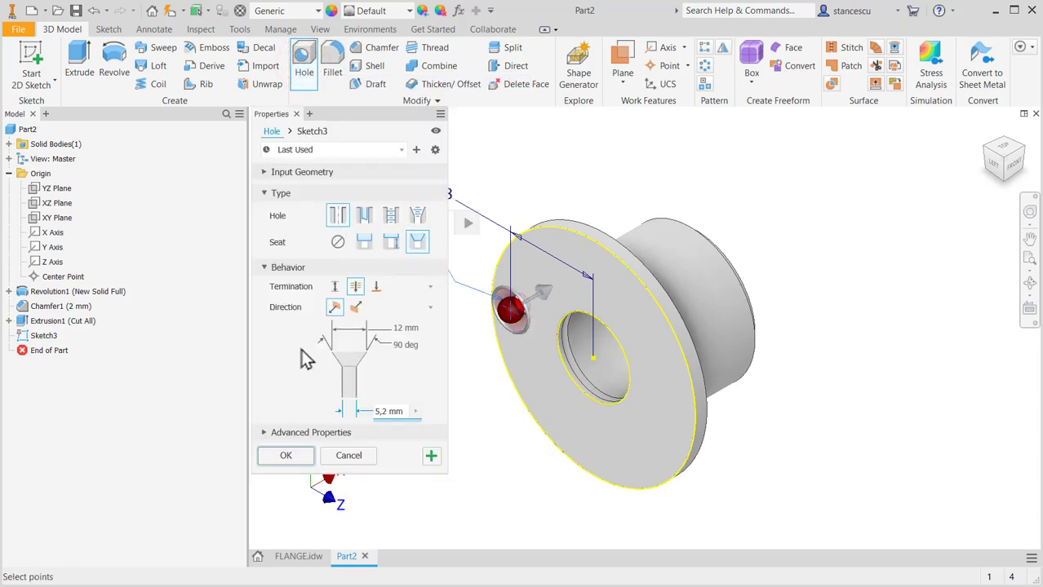
{"action": "left_click", "coordinate": [299, 558]}
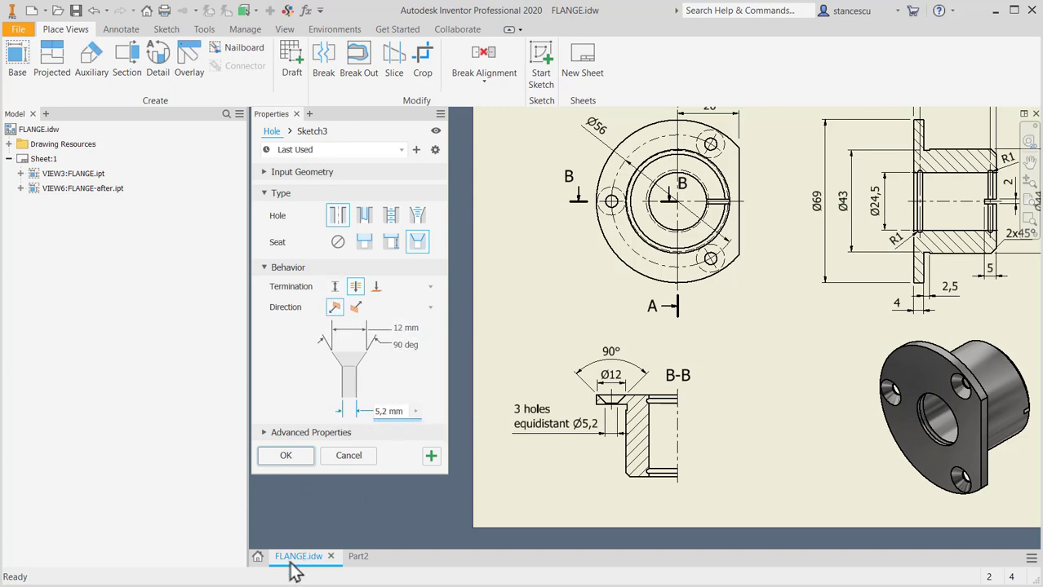
{"action": "left_click", "coordinate": [358, 559]}
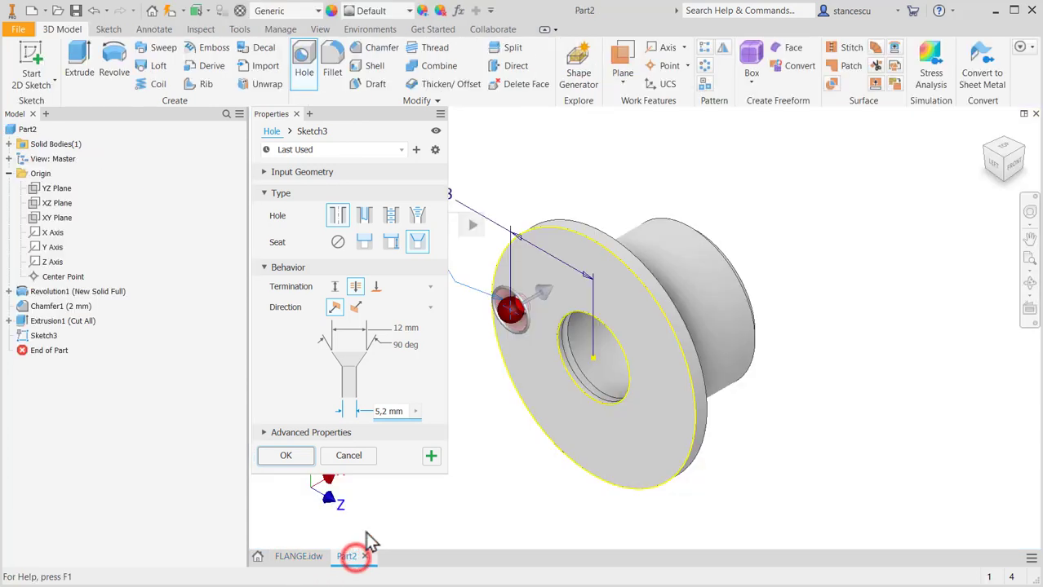
{"action": "left_click", "coordinate": [287, 457]}
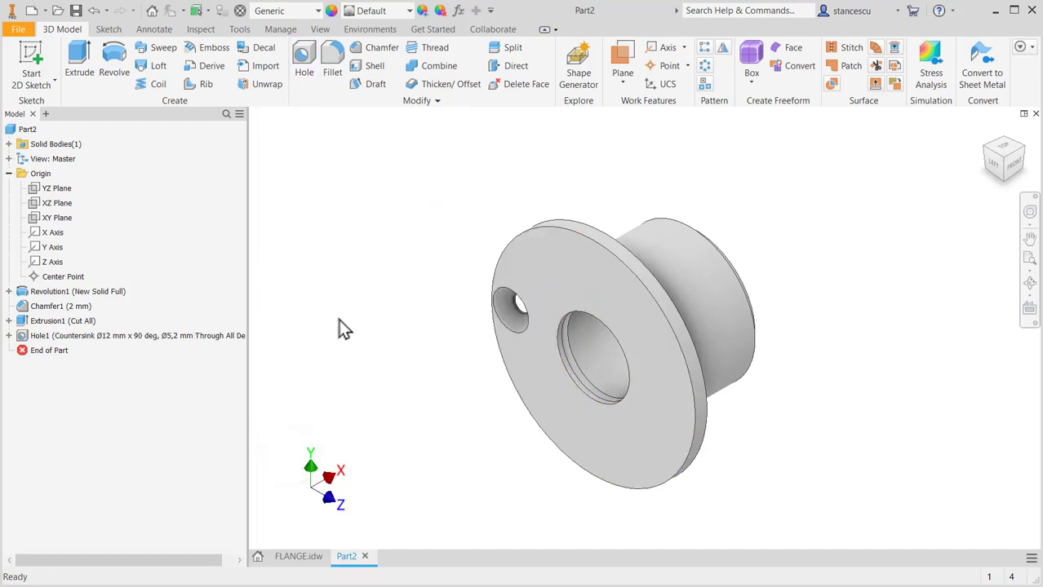
- Create a circular pattern of the countersunk hole around the bore axis with 3 occurrences over 360 degrees
{"action": "mouse_move", "coordinate": [343, 326]}
{"action": "middle_mouse_down", "text": "shift"}
{"action": "mouse_move", "coordinate": [410, 275]}
{"action": "mouse_move", "coordinate": [386, 305]}
{"action": "mouse_move", "coordinate": [345, 322]}
{"action": "middle_mouse_up", "text": "shift"}
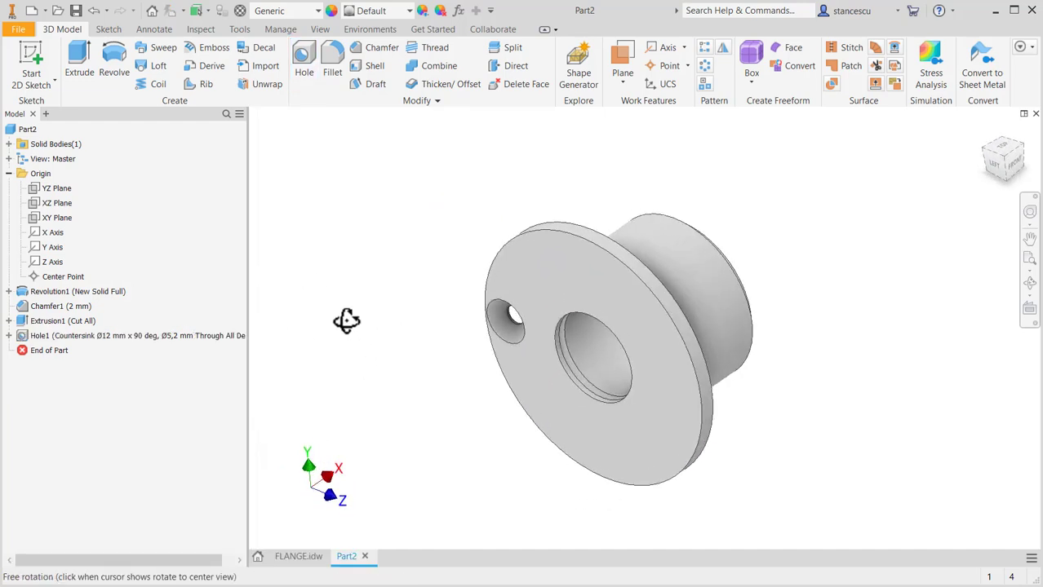
{"action": "left_click", "coordinate": [705, 67]}
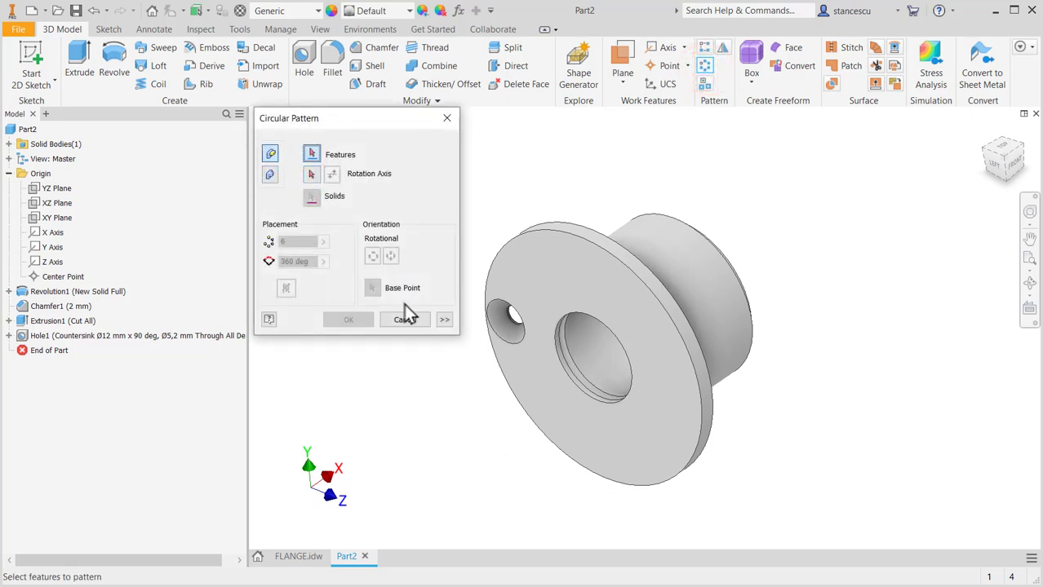
{"action": "left_click", "coordinate": [500, 331]}
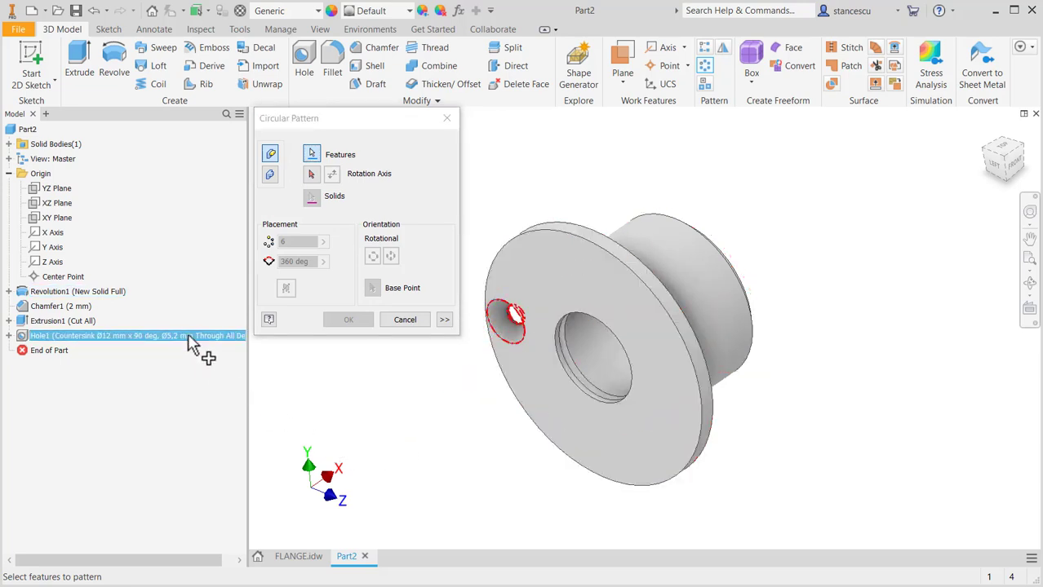
{"action": "left_click", "coordinate": [310, 174]}
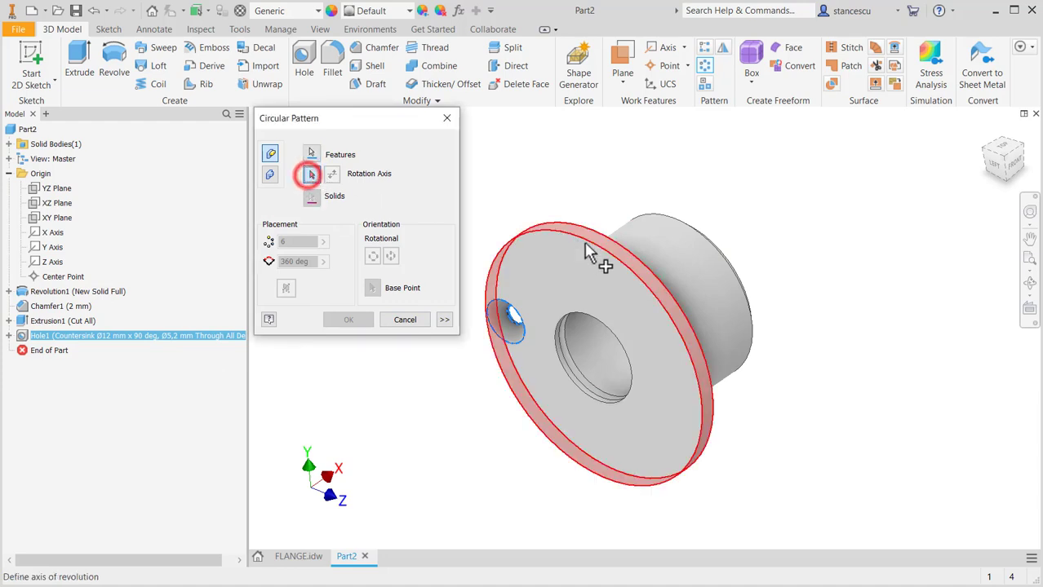
{"action": "left_click", "coordinate": [589, 342]}
{"action": "type", "text": "3"}
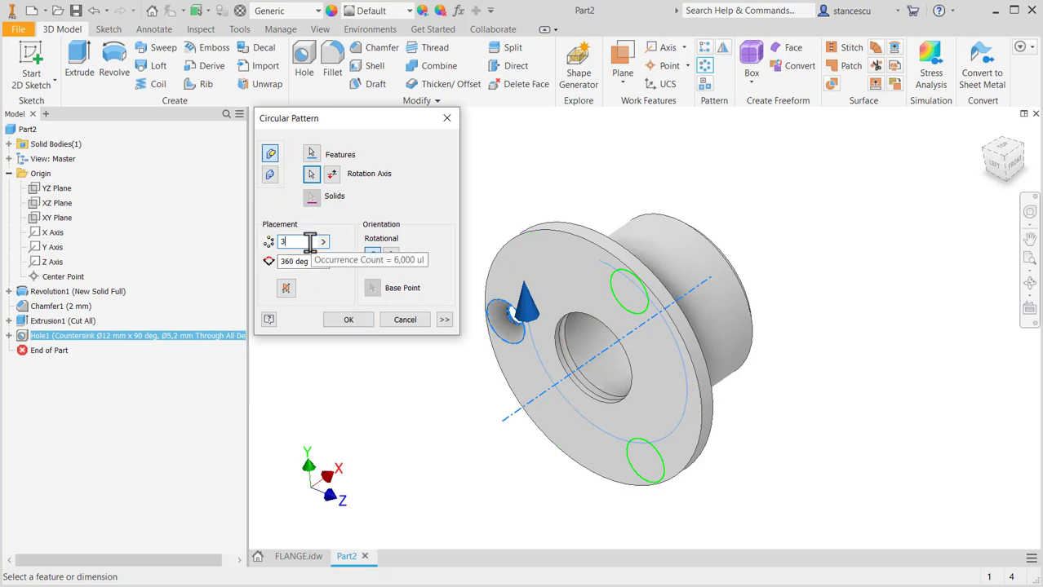
{"action": "left_click", "coordinate": [348, 320]}
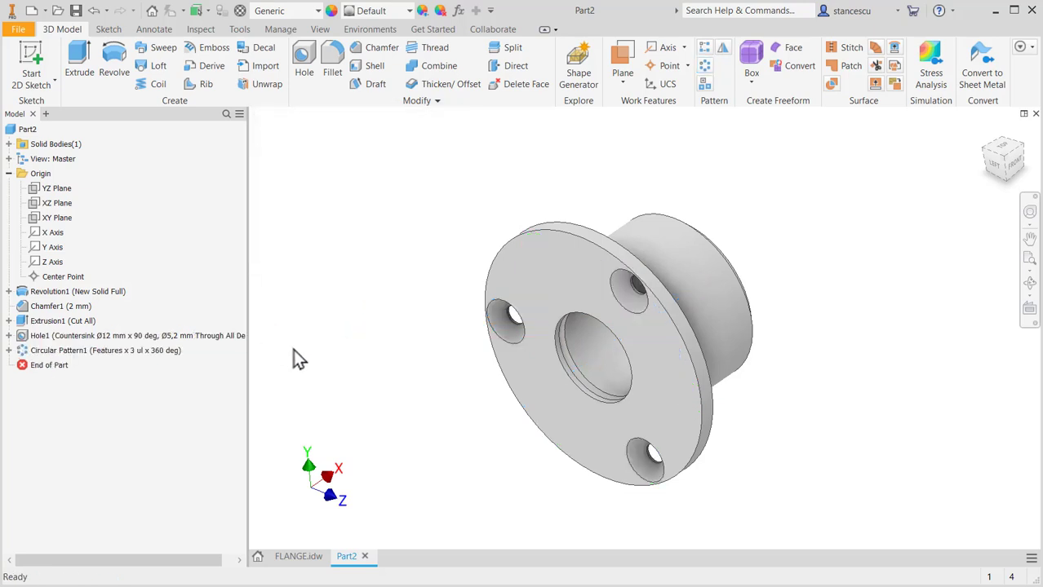
- Check the flat edge's distance in the FLANGE.idw front view and start a sketch on the flange's outer face in Part2
{"action": "left_click", "coordinate": [314, 558]}
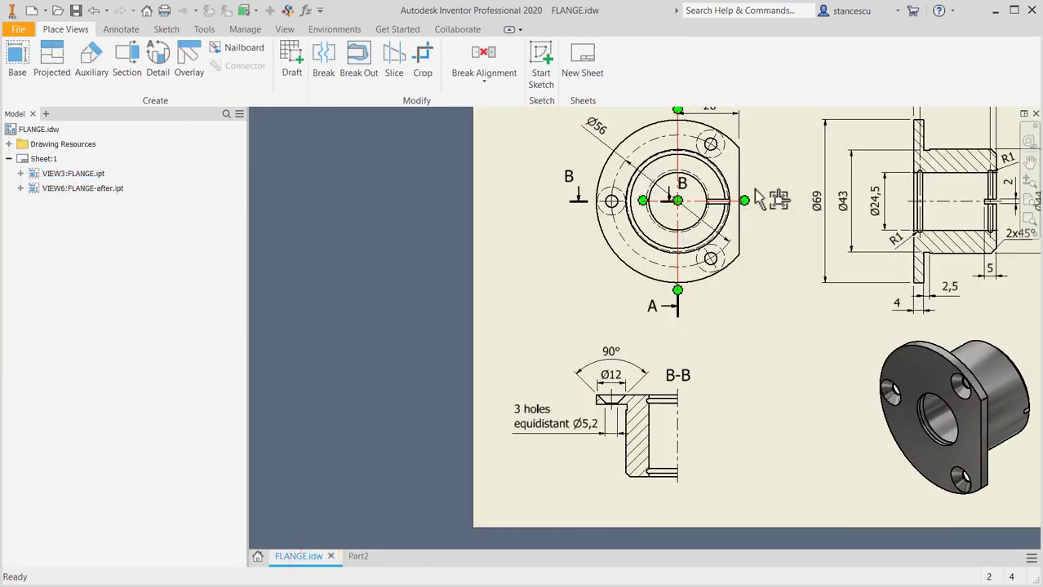
{"action": "middle_click_drag", "start_coordinate": [772, 218], "coordinate": [768, 283]}
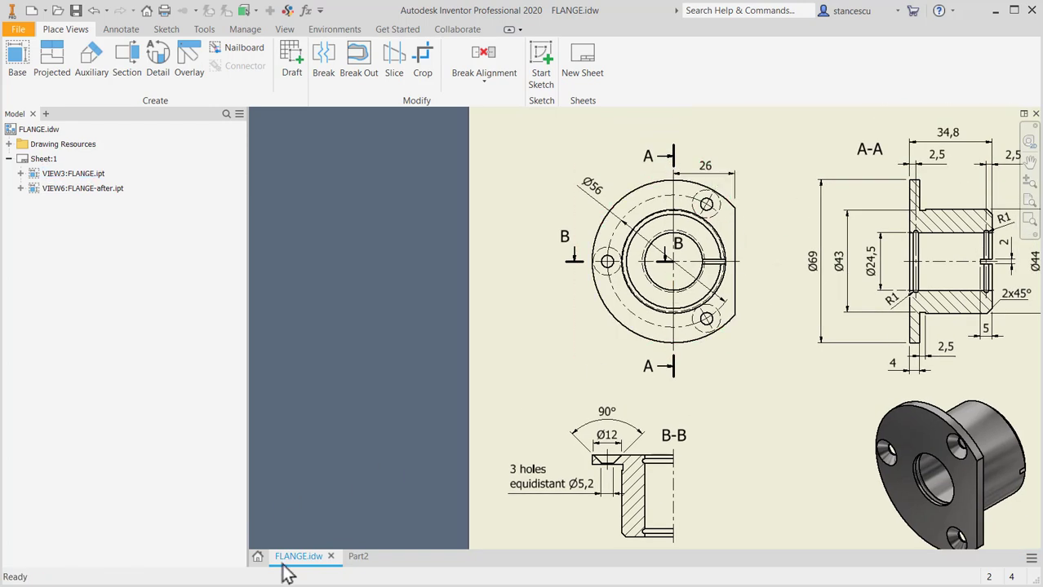
{"action": "left_click", "coordinate": [356, 557]}
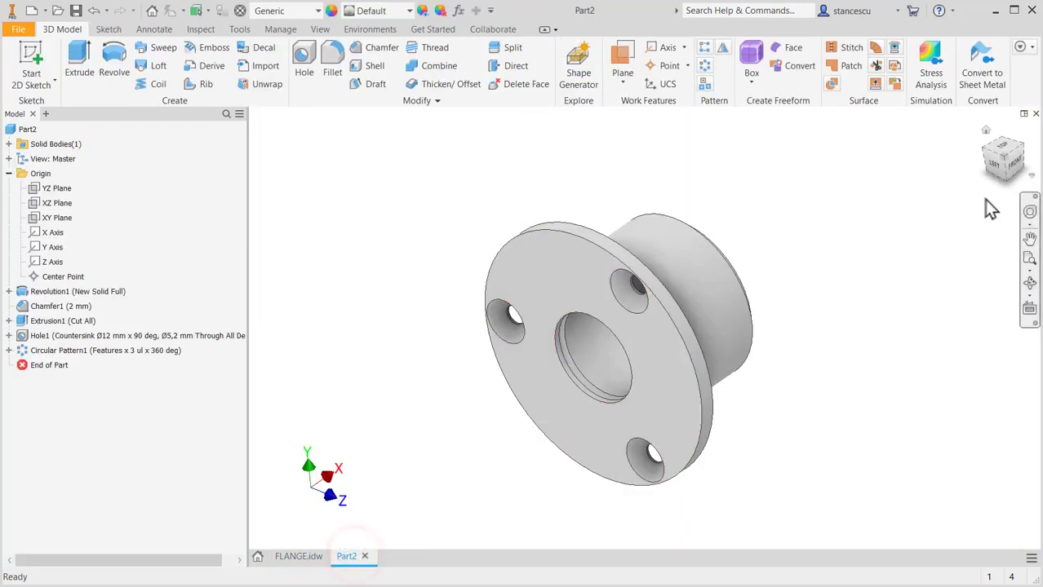
{"action": "left_click", "coordinate": [997, 164]}
{"action": "left_click", "coordinate": [754, 320]}
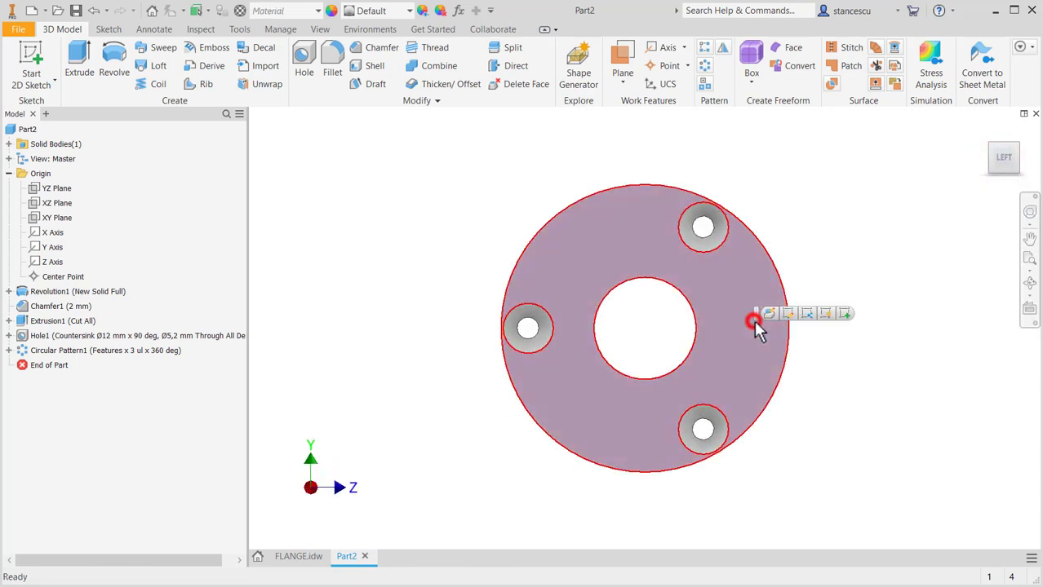
{"action": "left_click", "coordinate": [846, 317]}
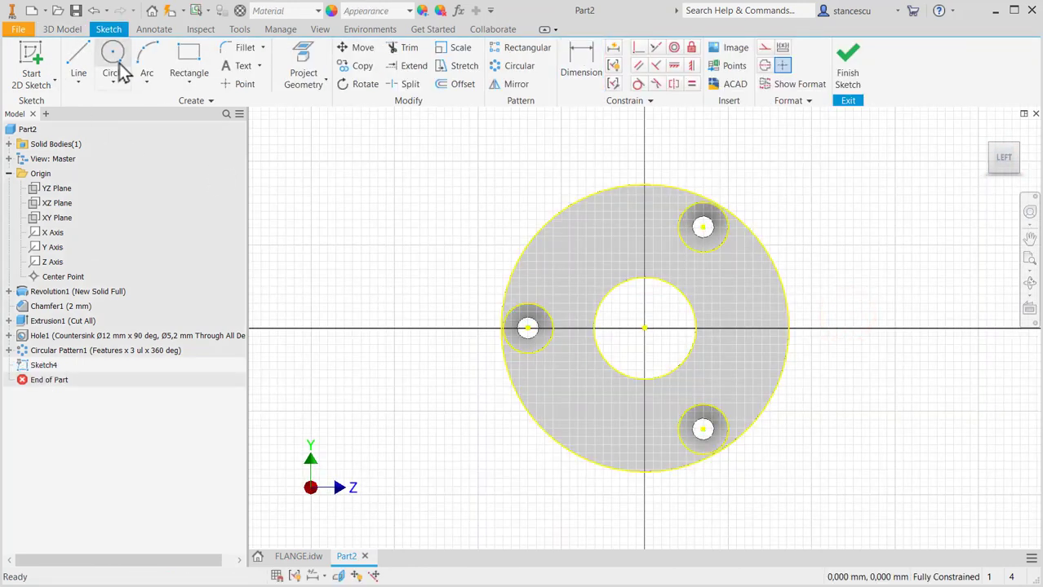
- Draw a vertical line about 39 mm long opposite the single hole, with both ends on the flange's outer circle
{"action": "left_click", "coordinate": [80, 54]}
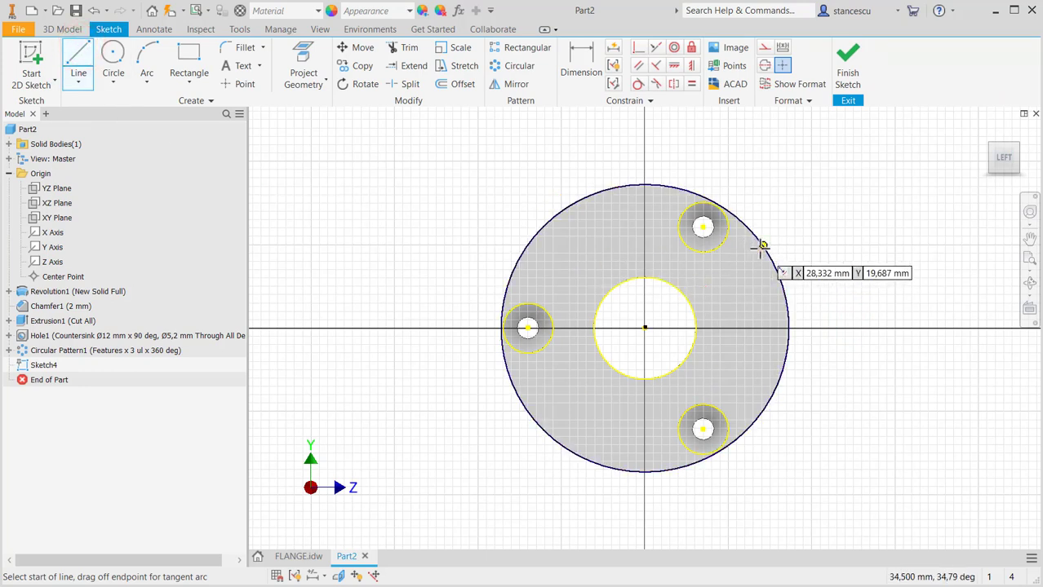
{"action": "left_click", "coordinate": [760, 247]}
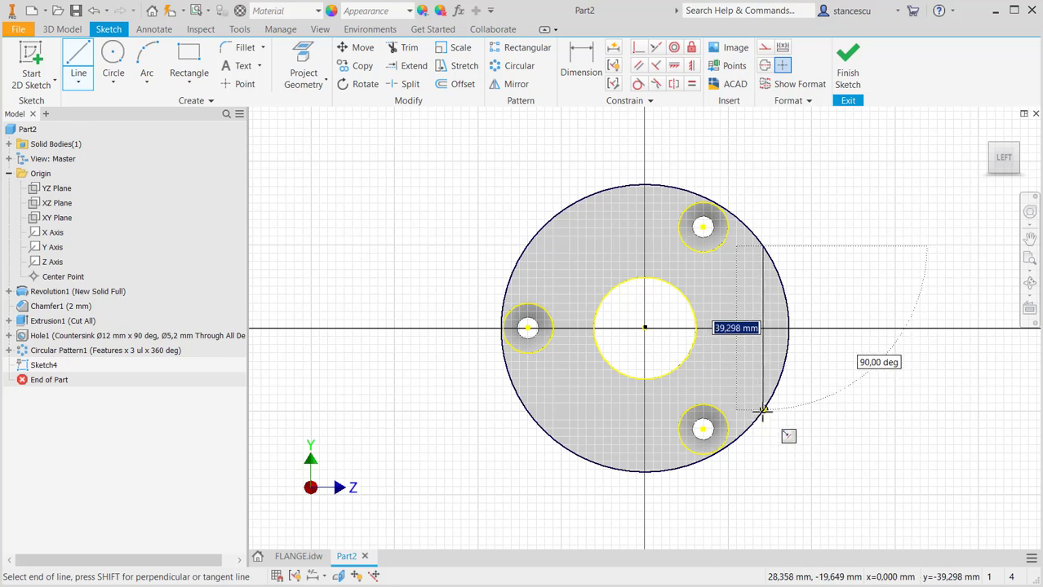
{"action": "left_click", "coordinate": [762, 411]}
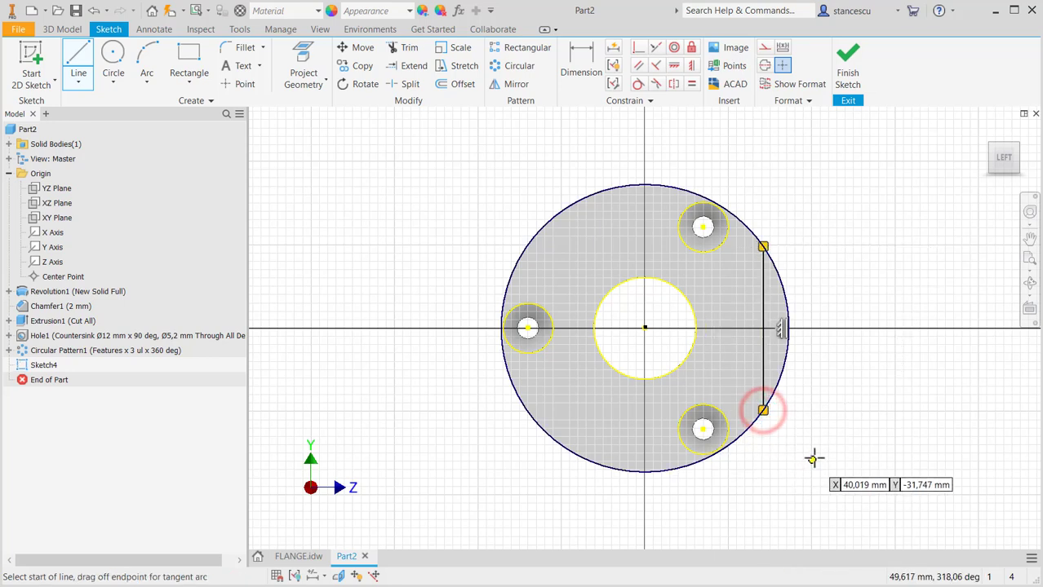
- Dimension the vertical line 26 mm from the flange centre and finish the sketch
{"action": "left_click", "coordinate": [587, 67]}
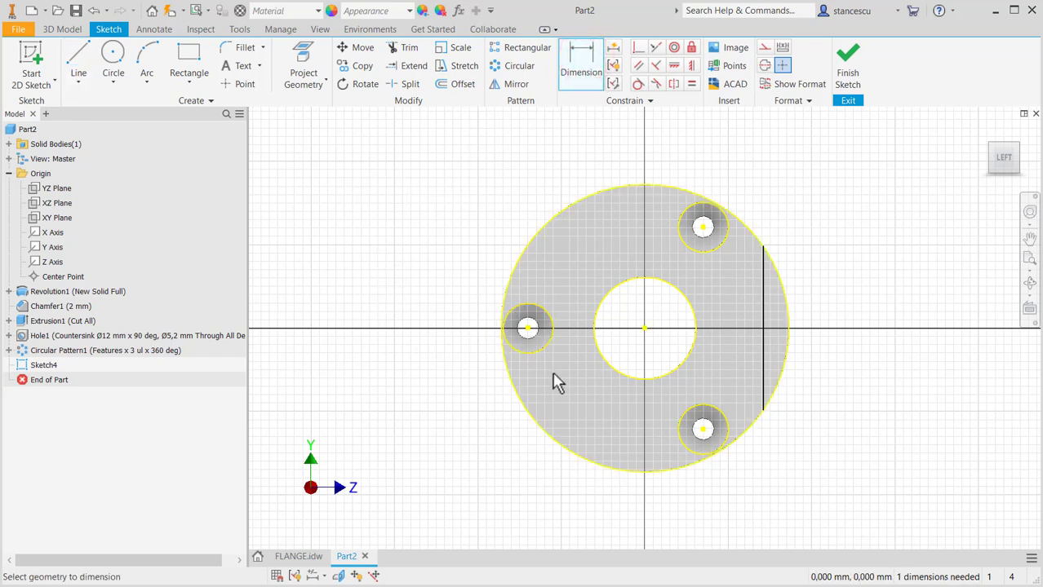
{"action": "left_click", "coordinate": [761, 288]}
{"action": "left_click", "coordinate": [644, 329]}
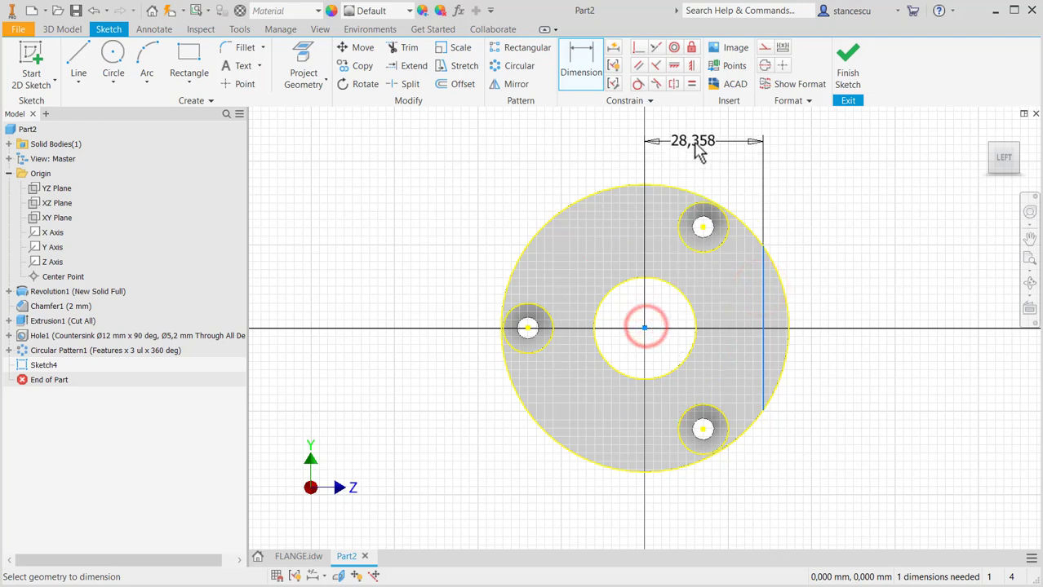
{"action": "left_click", "coordinate": [693, 142]}
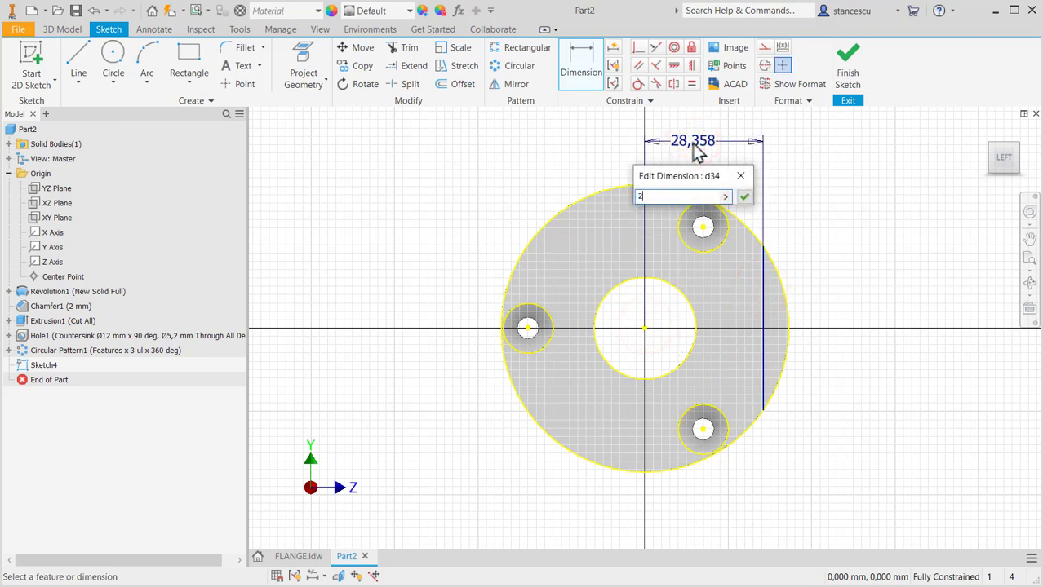
{"action": "type", "text": "26"}
{"action": "key", "text": "Return"}
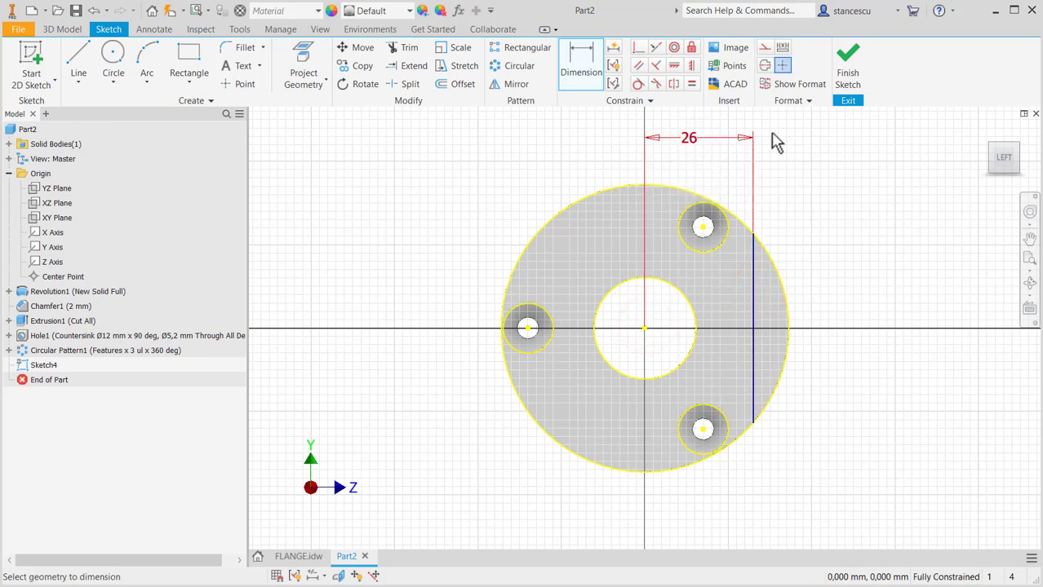
{"action": "left_click", "coordinate": [848, 73]}
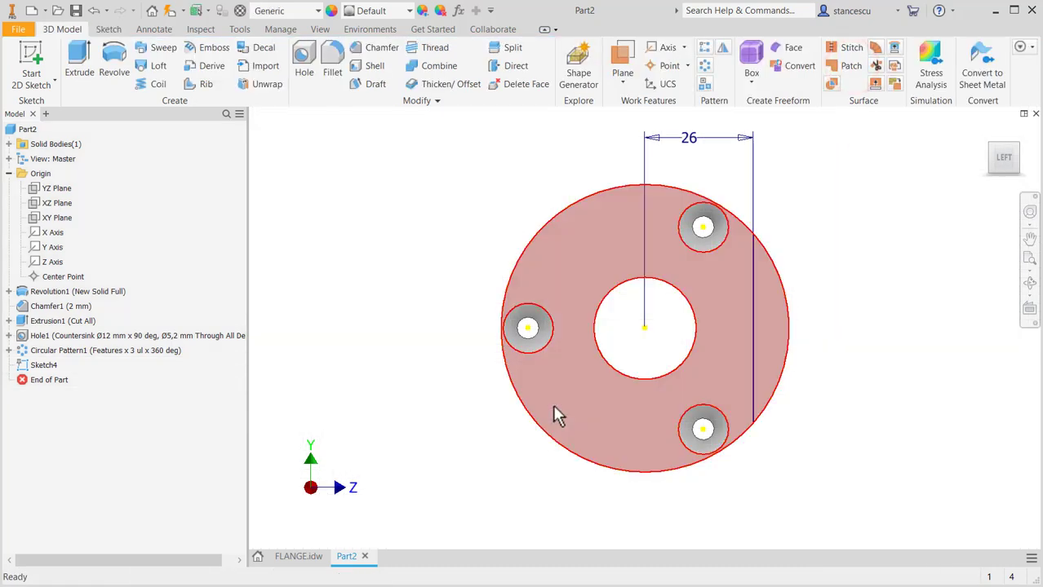
- Extrude-cut the segment outside the vertical sketch line through all in the flipped direction to form the flange's flat side
{"action": "middle_click_drag", "start_coordinate": [529, 387], "coordinate": [478, 384], "text": "shift"}
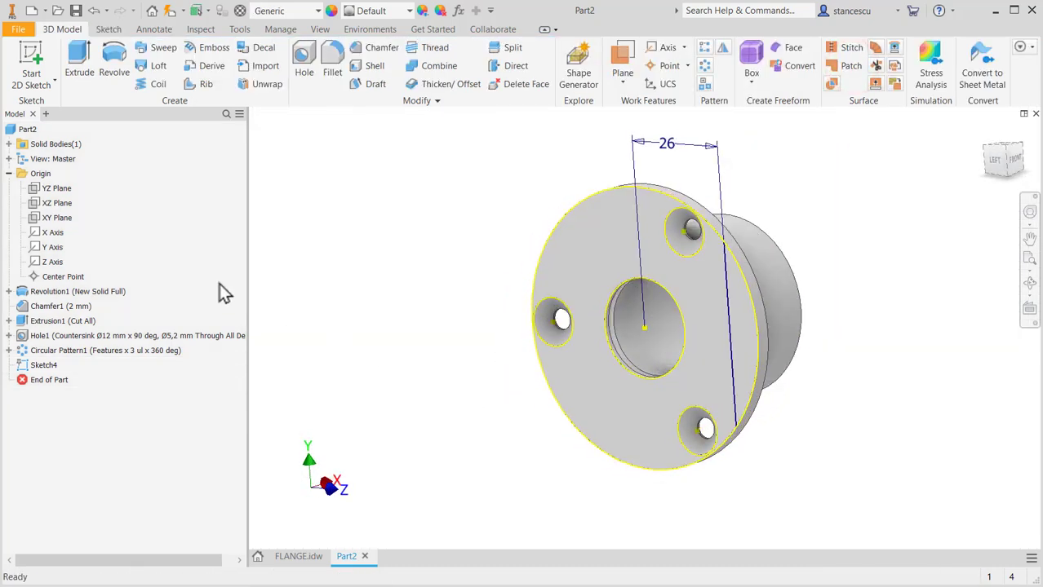
{"action": "left_click", "coordinate": [78, 67]}
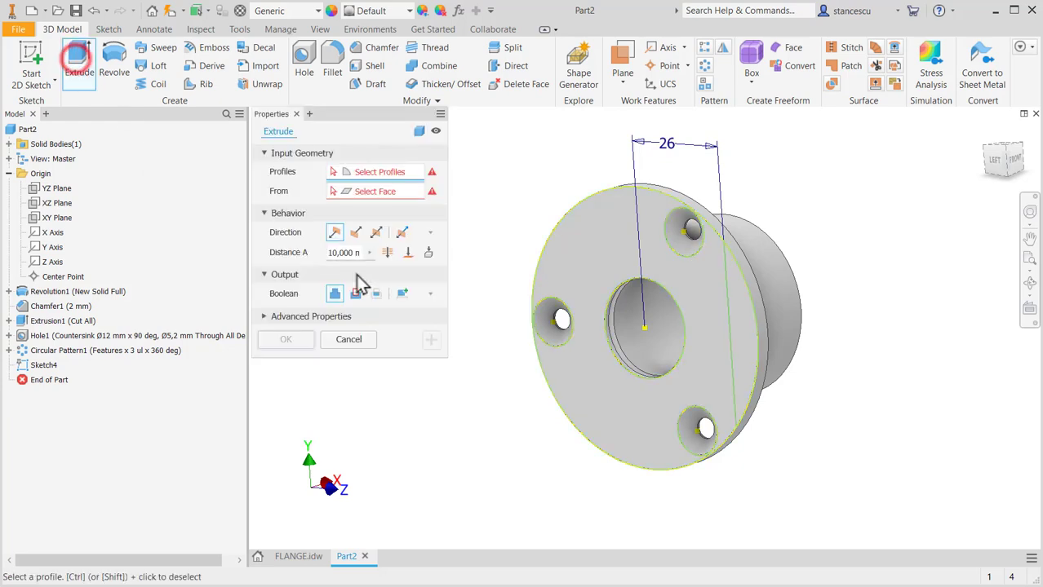
{"action": "left_click", "coordinate": [748, 326]}
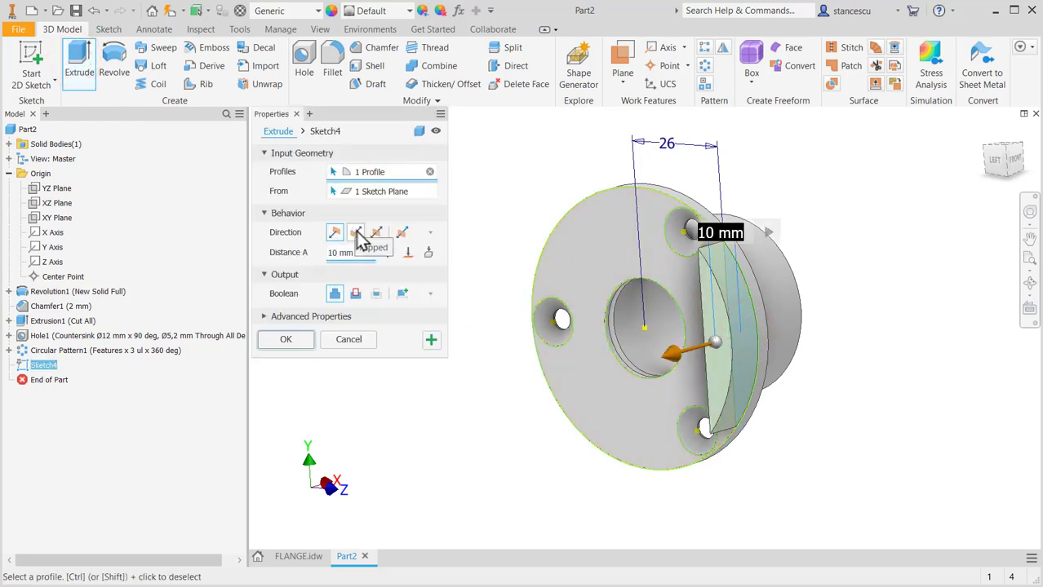
{"action": "left_click", "coordinate": [355, 293]}
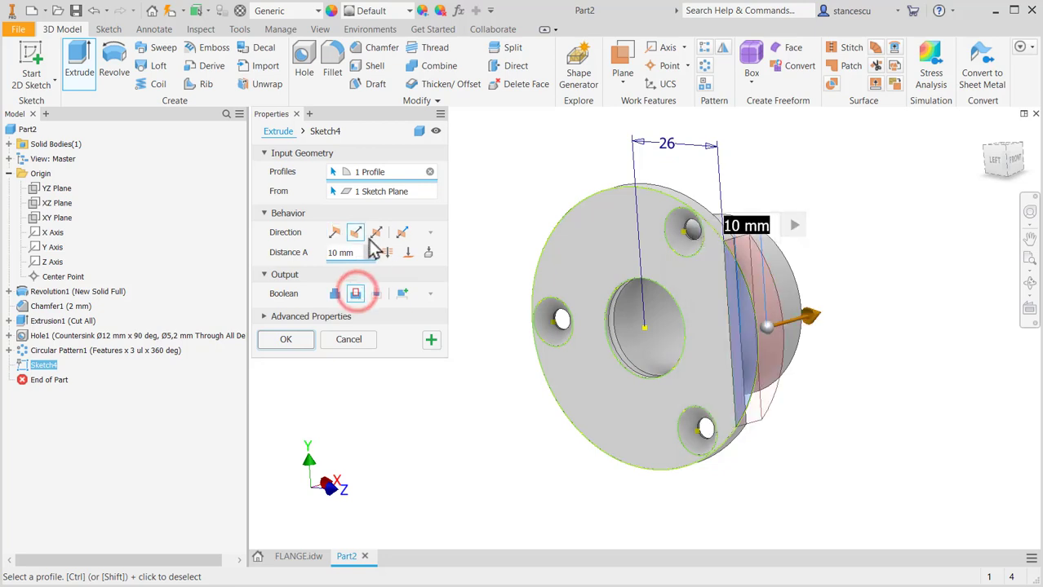
{"action": "left_click", "coordinate": [386, 253]}
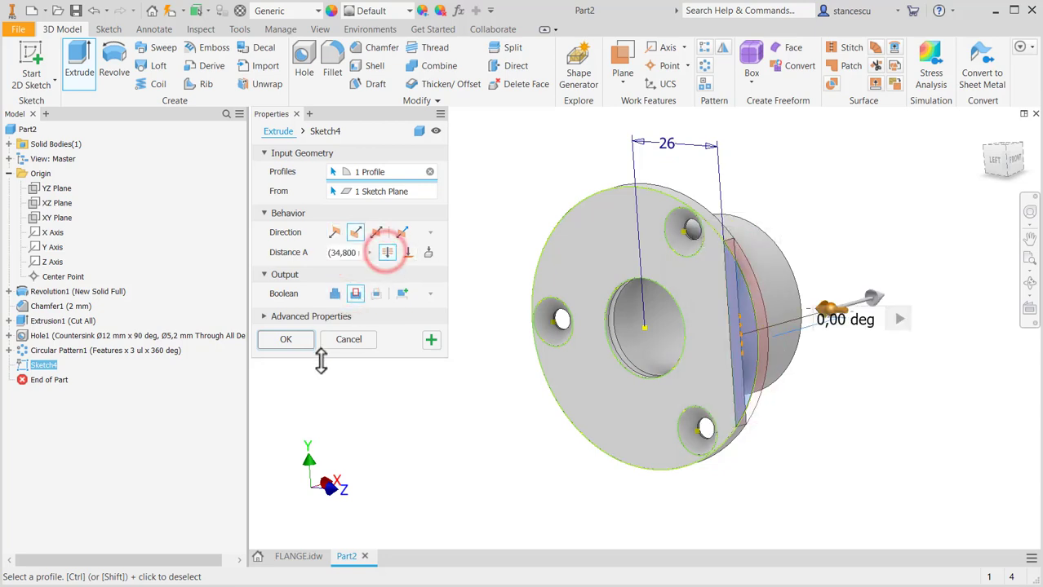
{"action": "left_click", "coordinate": [286, 341]}
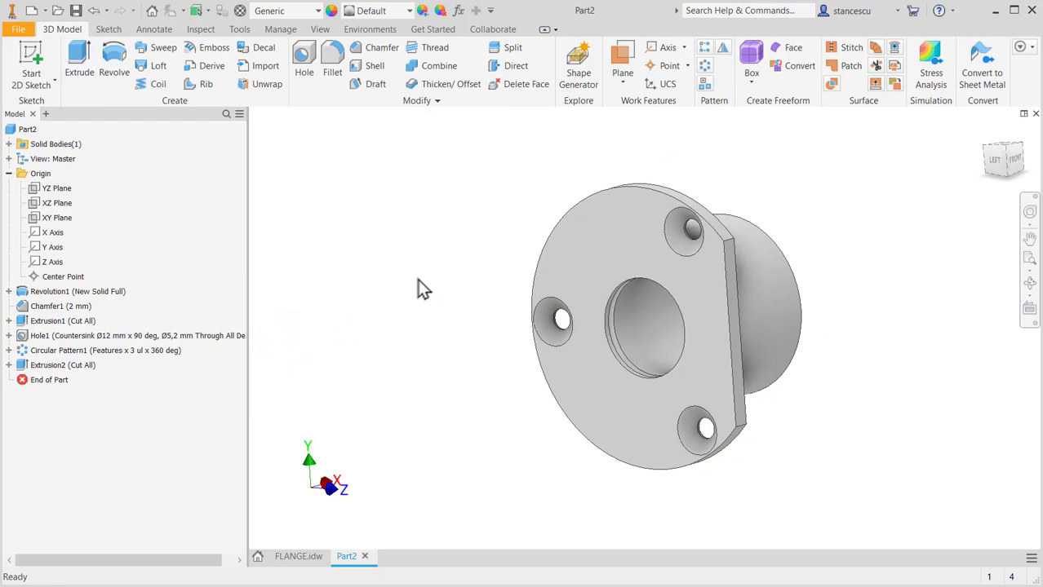
- Assign the Steel, Carbon material and the Steel - Polished appearance to the part
{"action": "key", "text": "F6"}
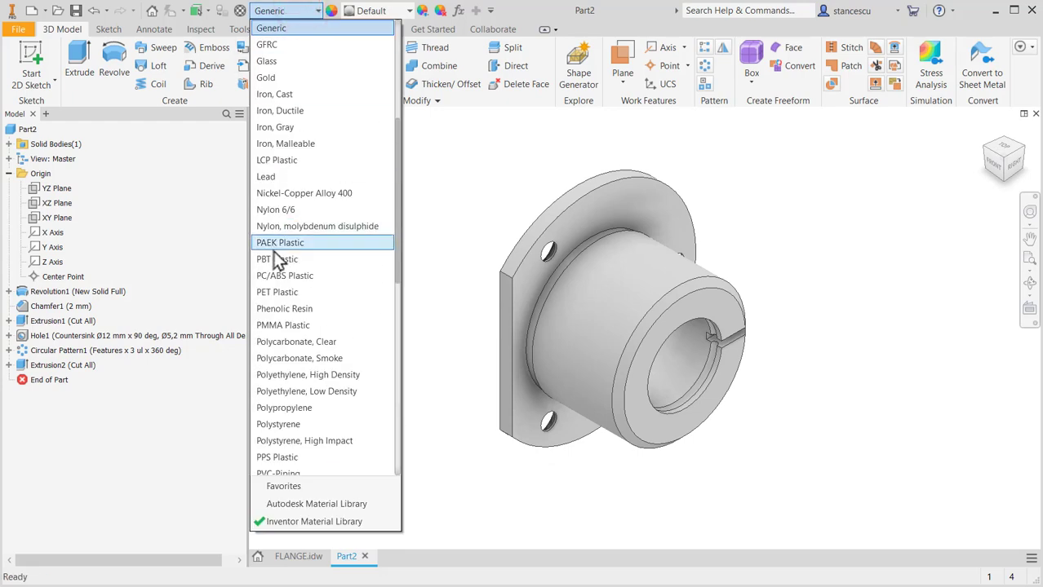
{"action": "key", "text": "t"}
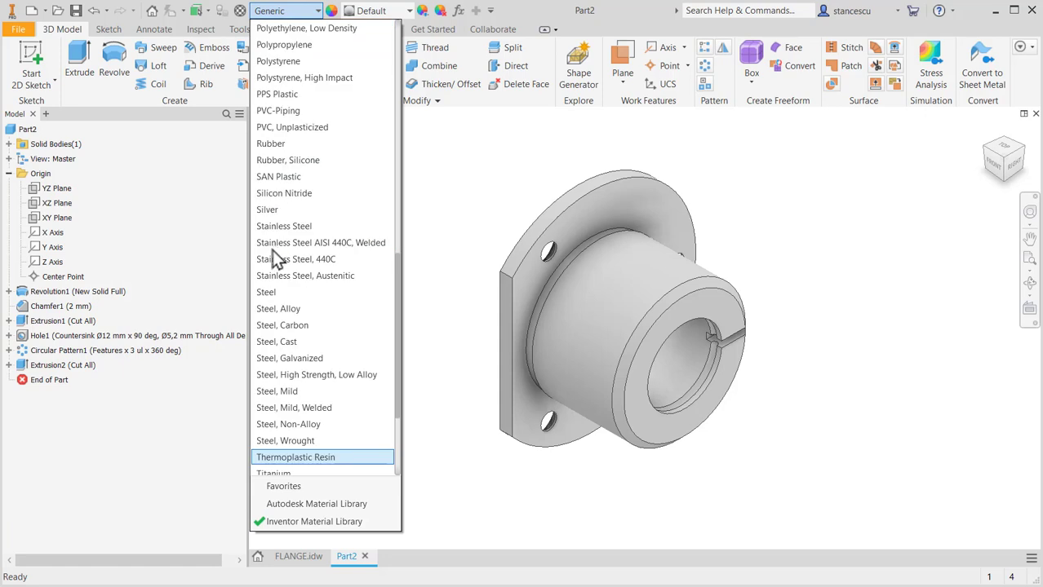
{"action": "left_click", "coordinate": [299, 325]}
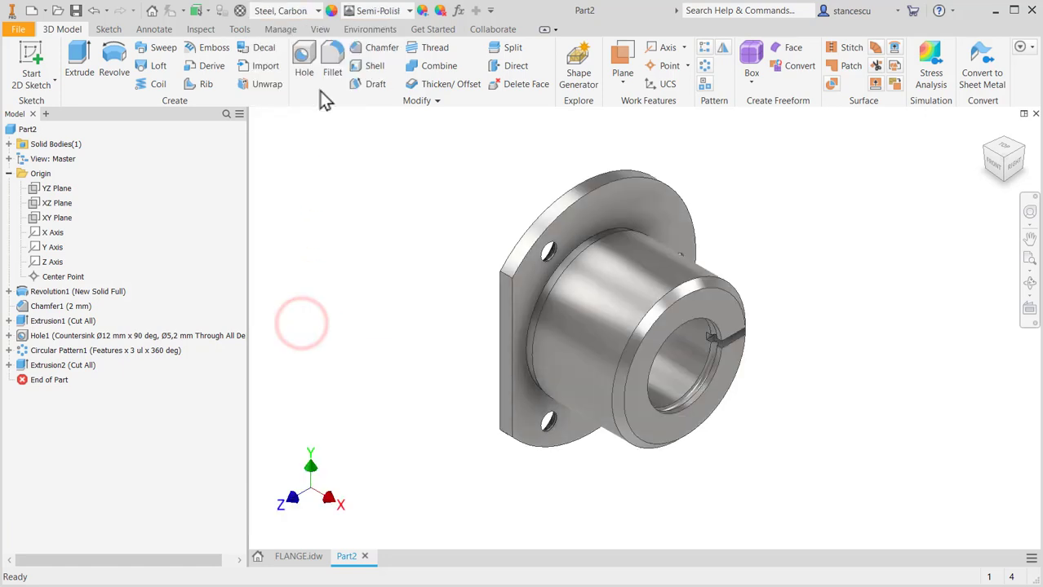
{"action": "left_click", "coordinate": [407, 10]}
{"action": "scroll", "coordinate": [402, 61], "scroll_direction": "up", "scroll_amount": 2}
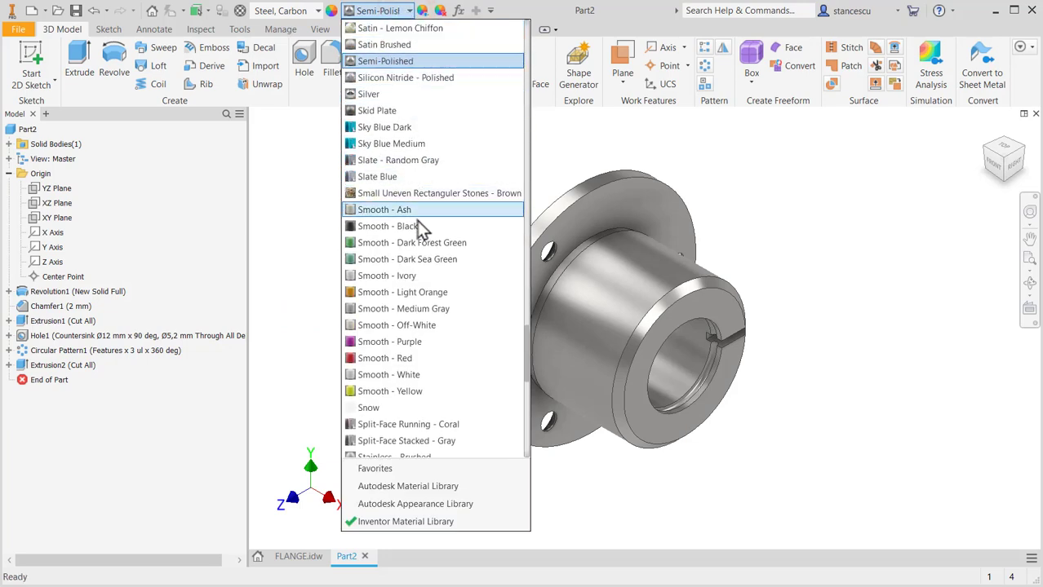
{"action": "scroll", "coordinate": [396, 292], "scroll_direction": "down", "scroll_amount": 2}
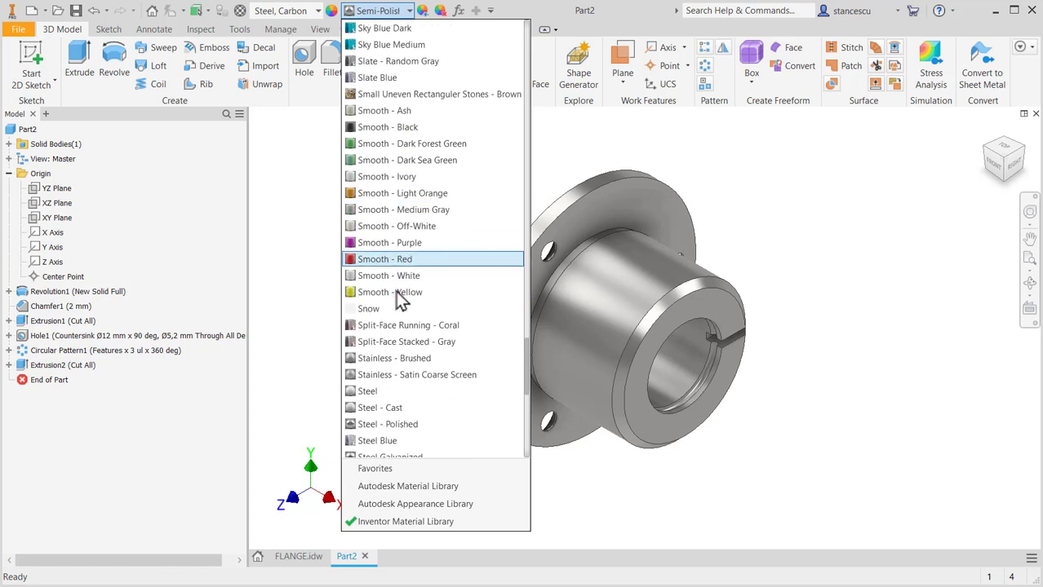
{"action": "left_click", "coordinate": [390, 422]}
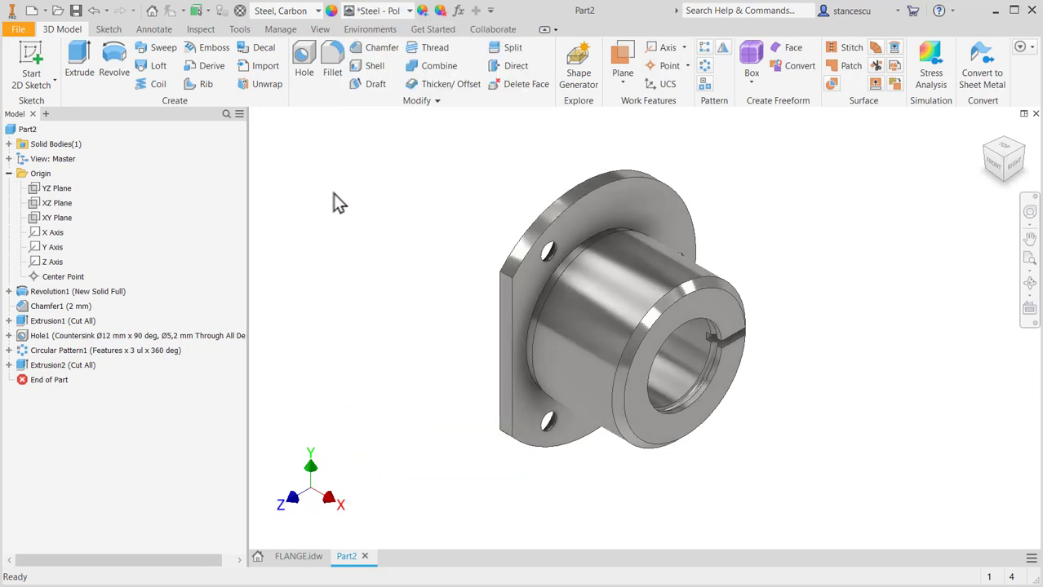
- Update the physical iProperties of Part2 to check its mass, area and volume, and close the properties
{"action": "middle_click_drag", "start_coordinate": [397, 227], "coordinate": [652, 377], "text": "shift"}
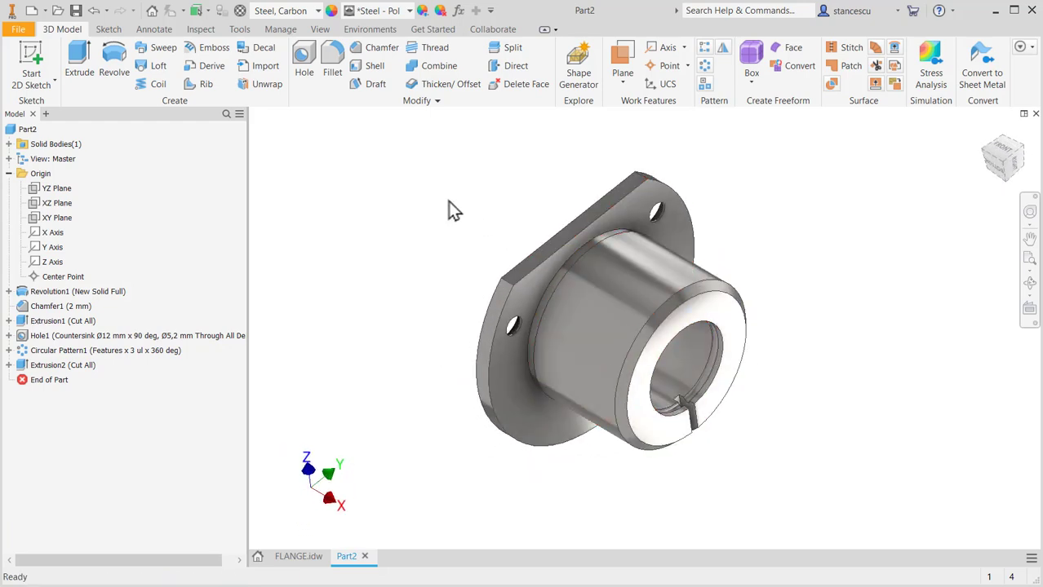
{"action": "key", "text": "F6"}
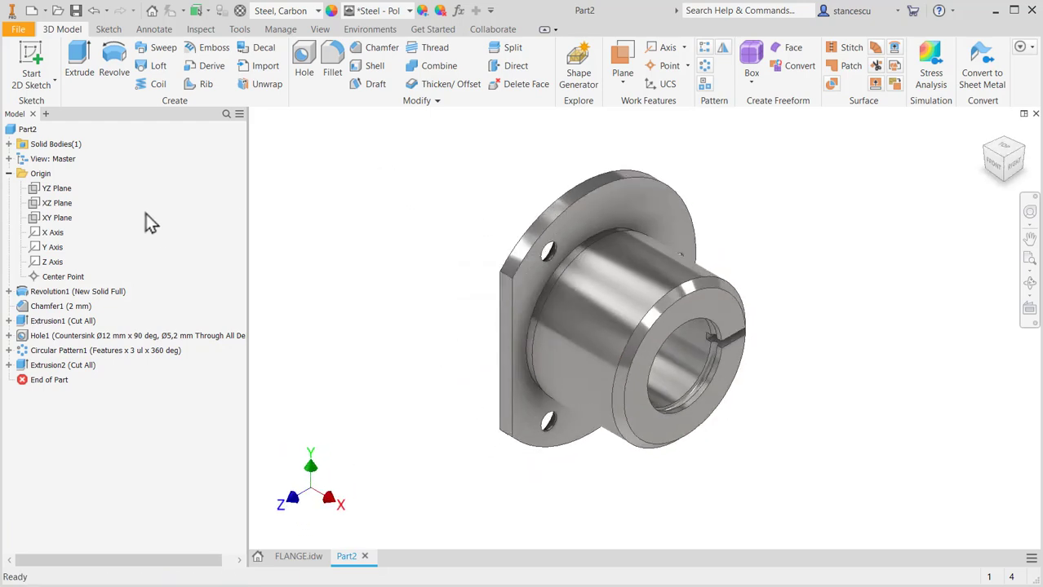
{"action": "left_click", "coordinate": [16, 129]}
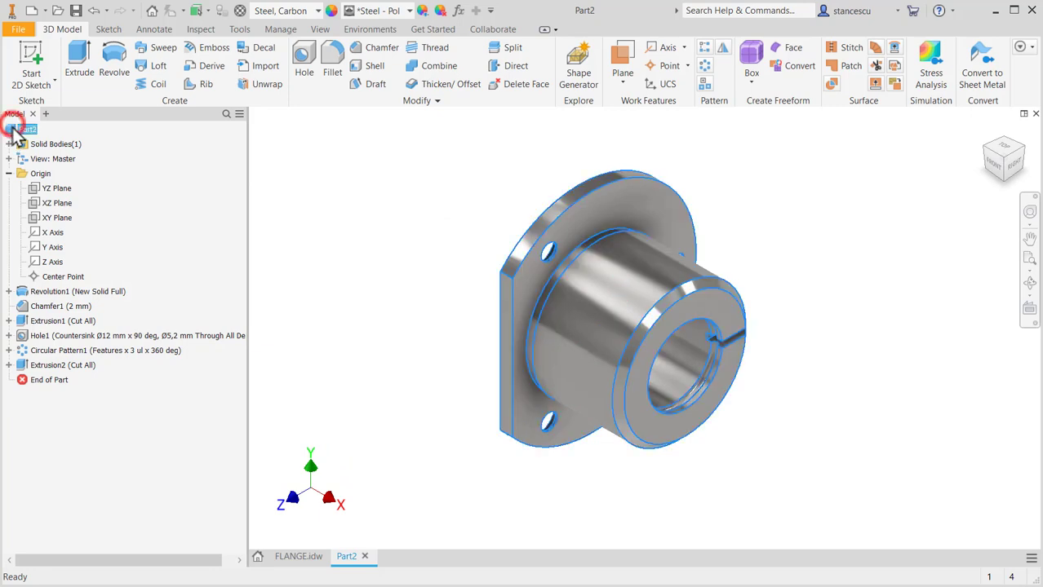
{"action": "right_click", "coordinate": [14, 133]}
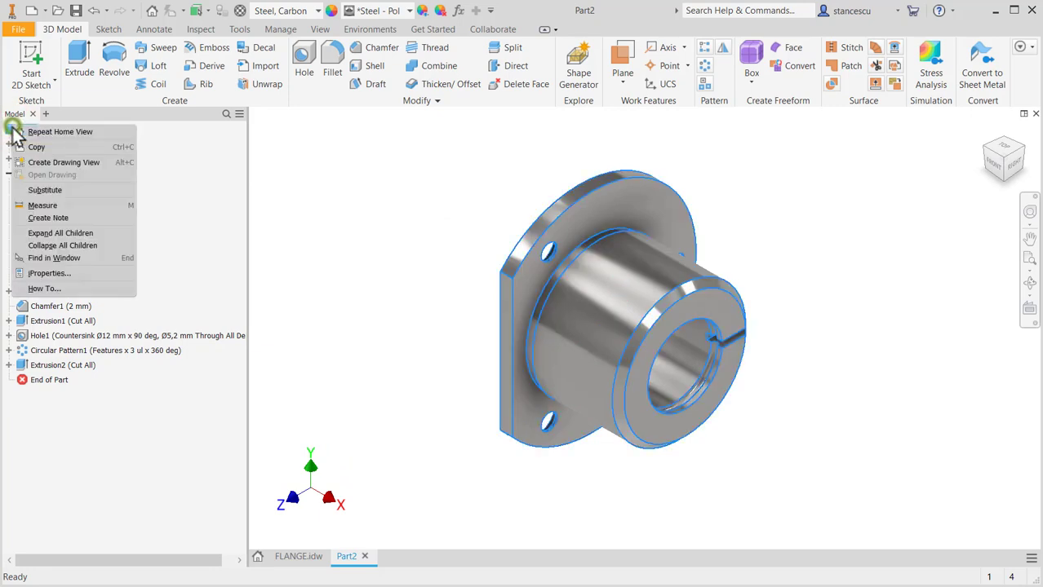
{"action": "left_click", "coordinate": [73, 268]}
{"action": "left_click", "coordinate": [559, 95]}
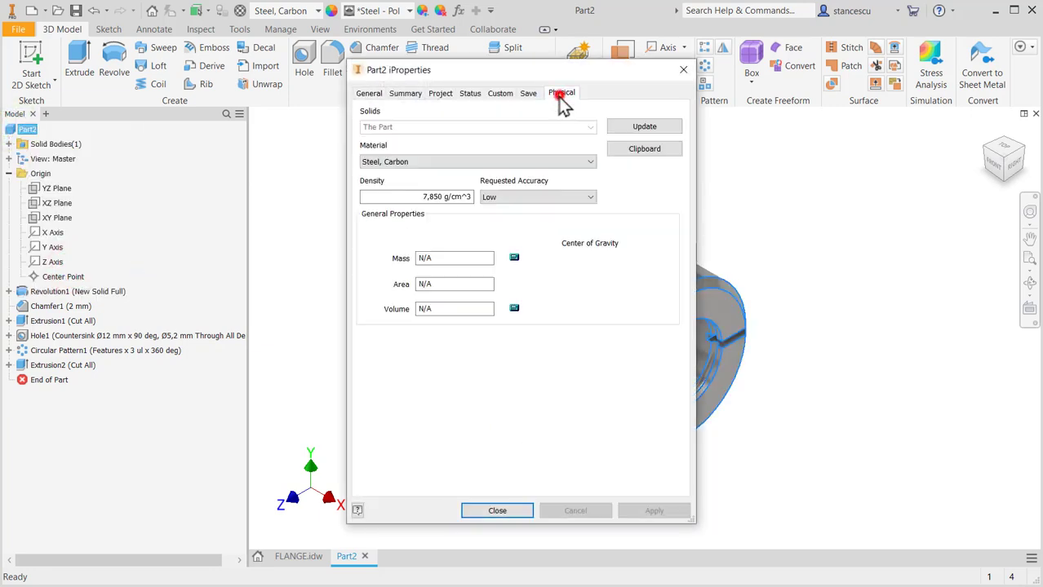
{"action": "left_click", "coordinate": [643, 126]}
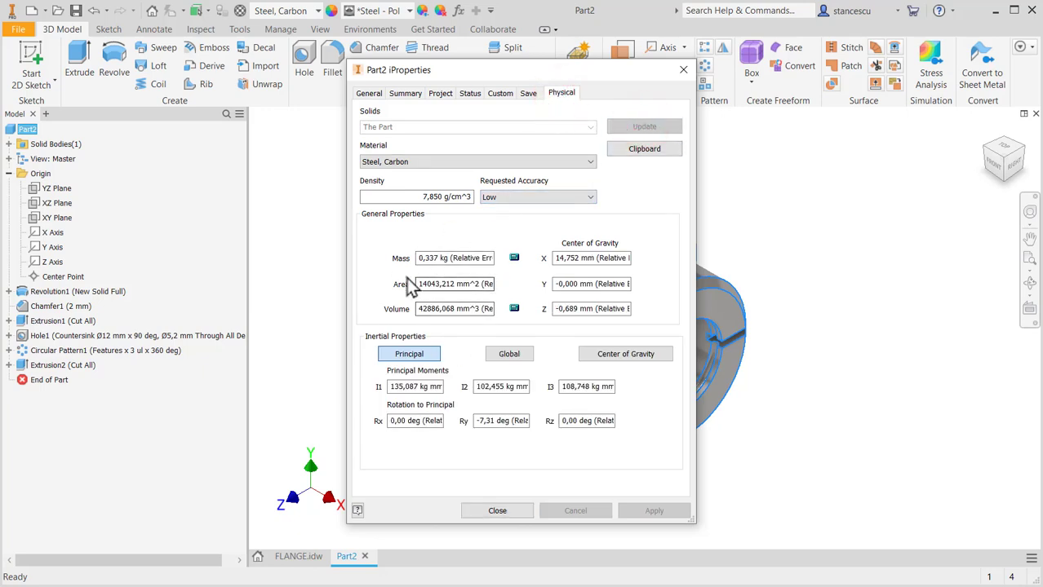
{"action": "left_click", "coordinate": [497, 512]}
{"action": "left_click", "coordinate": [416, 239]}
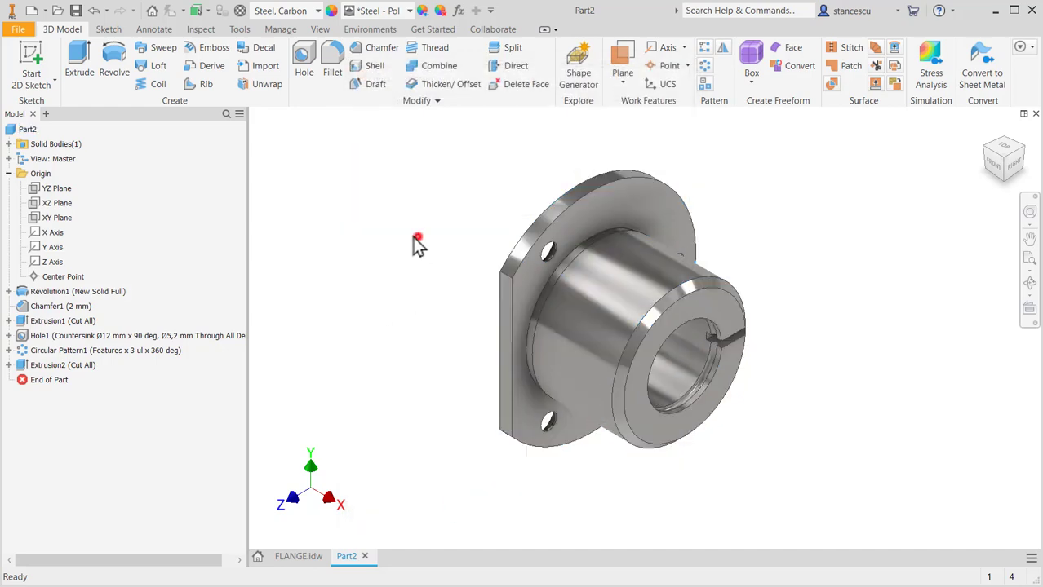